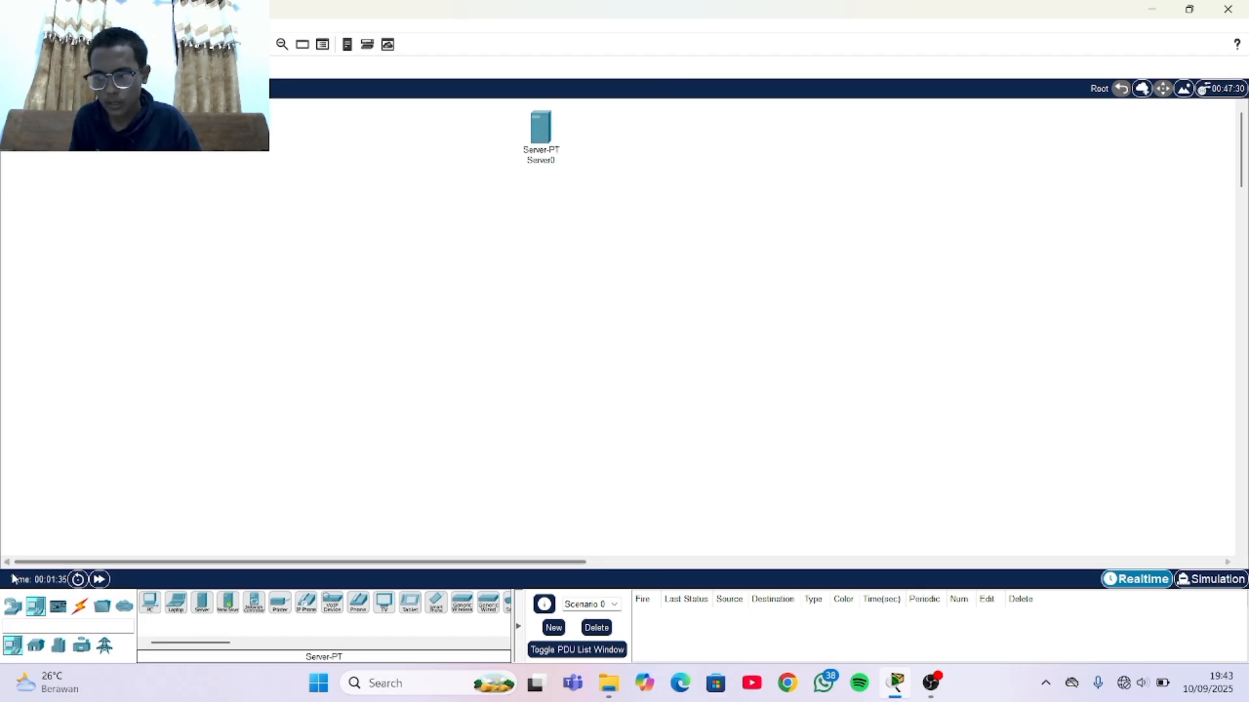
Place a Cloud-PT device in the workspace just below the server.
click(13, 606)
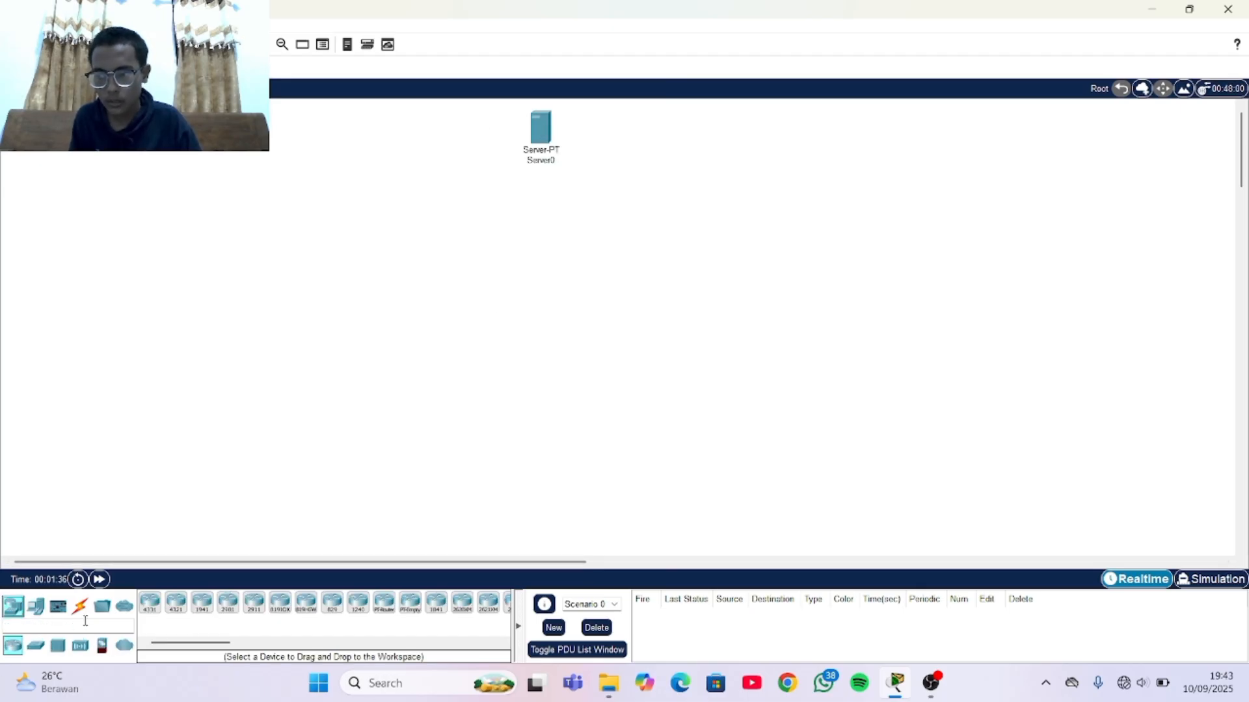
click(123, 645)
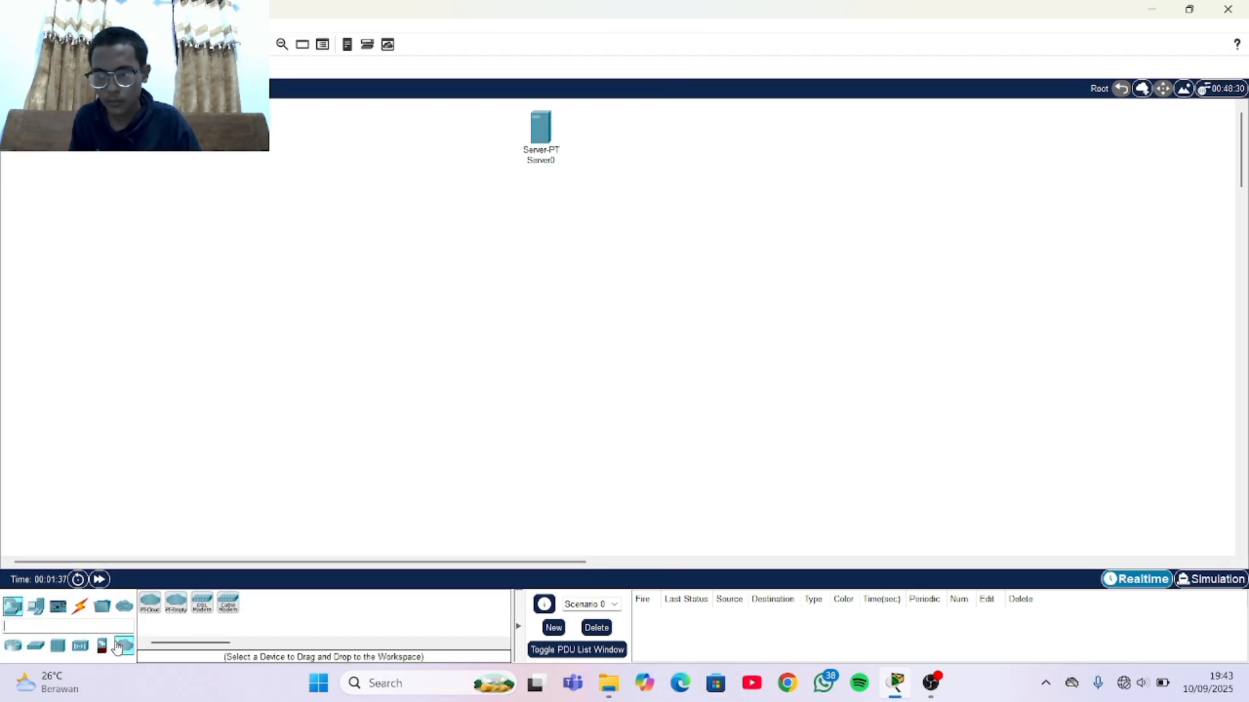
click(145, 604)
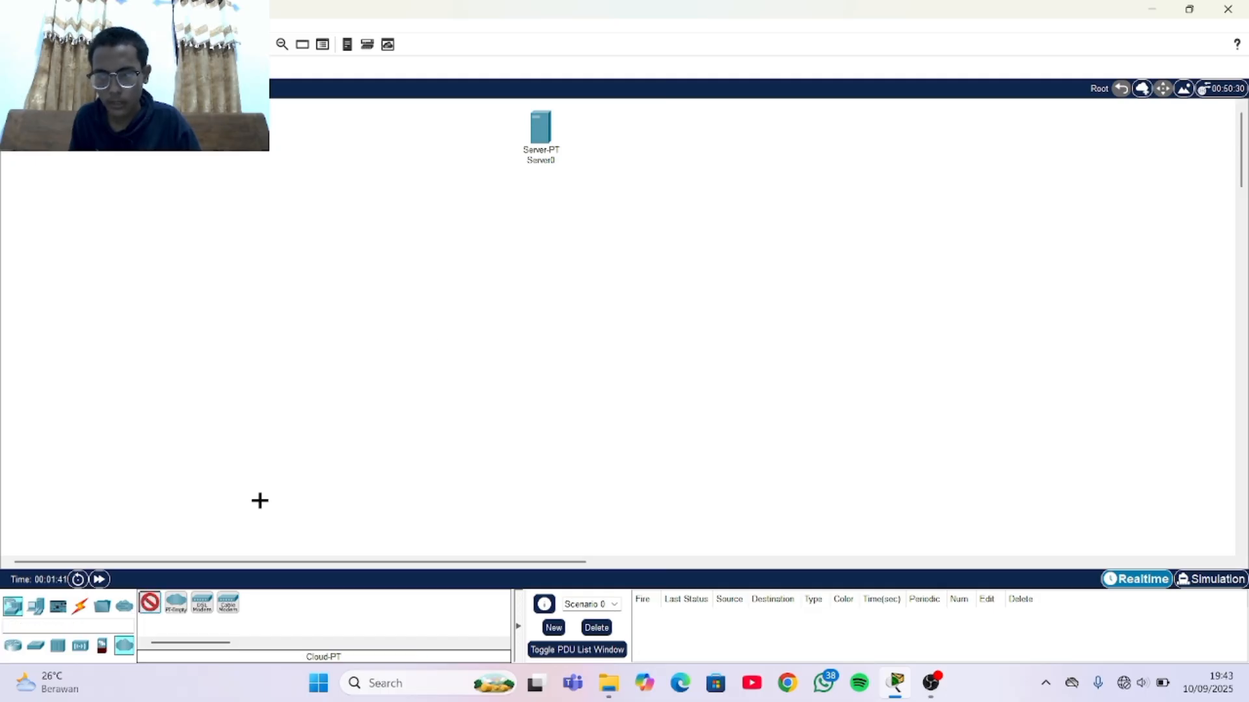
click(531, 210)
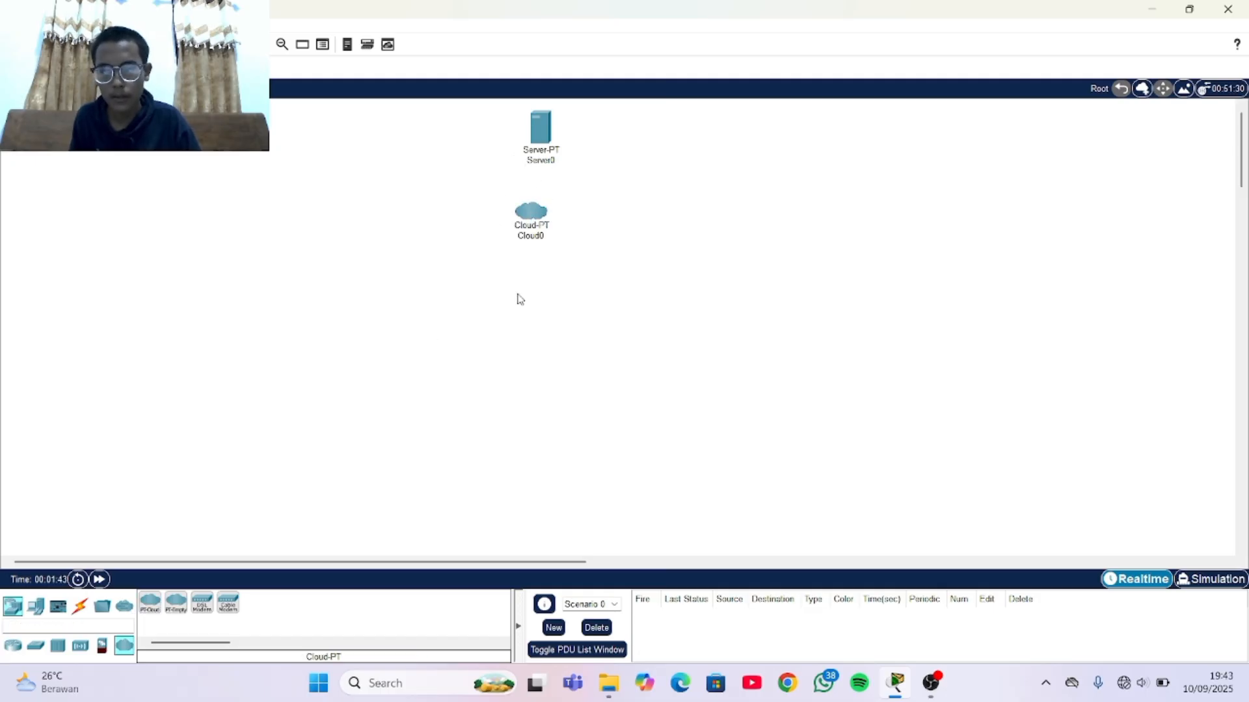
Add two DSL-Modem-PT devices below the cloud, one to its lower left and one to its lower right.
click(202, 605)
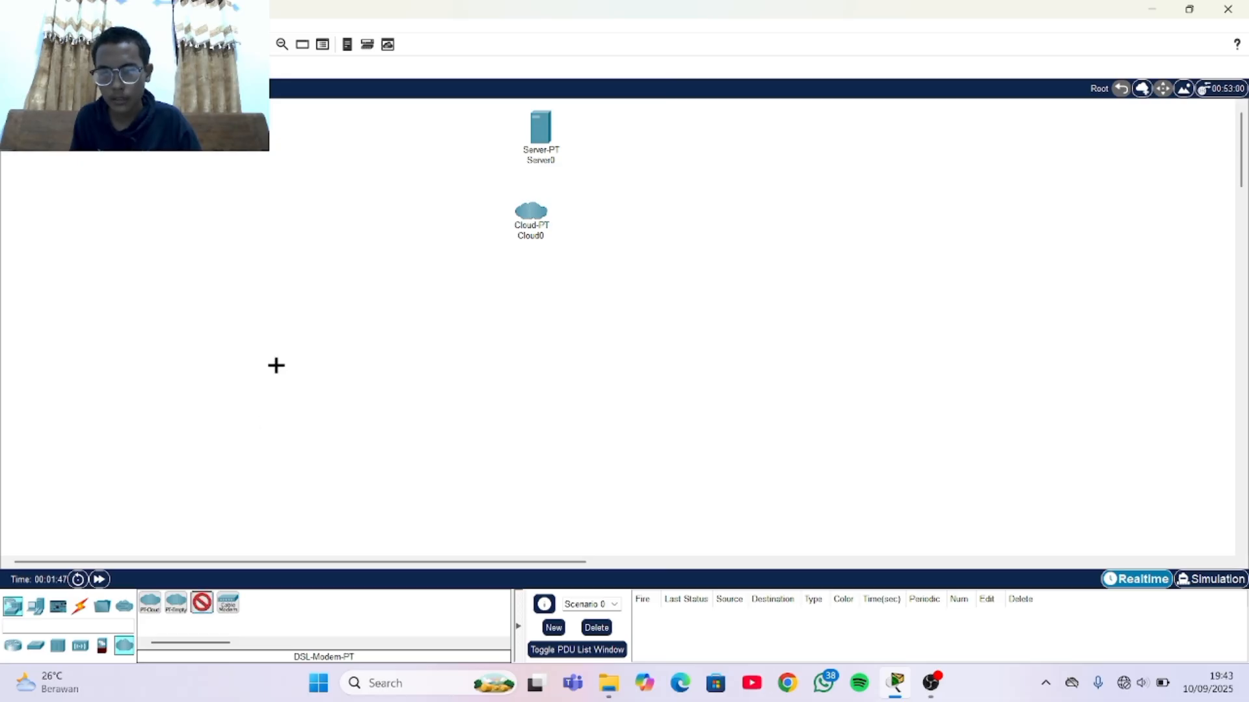
click(327, 335)
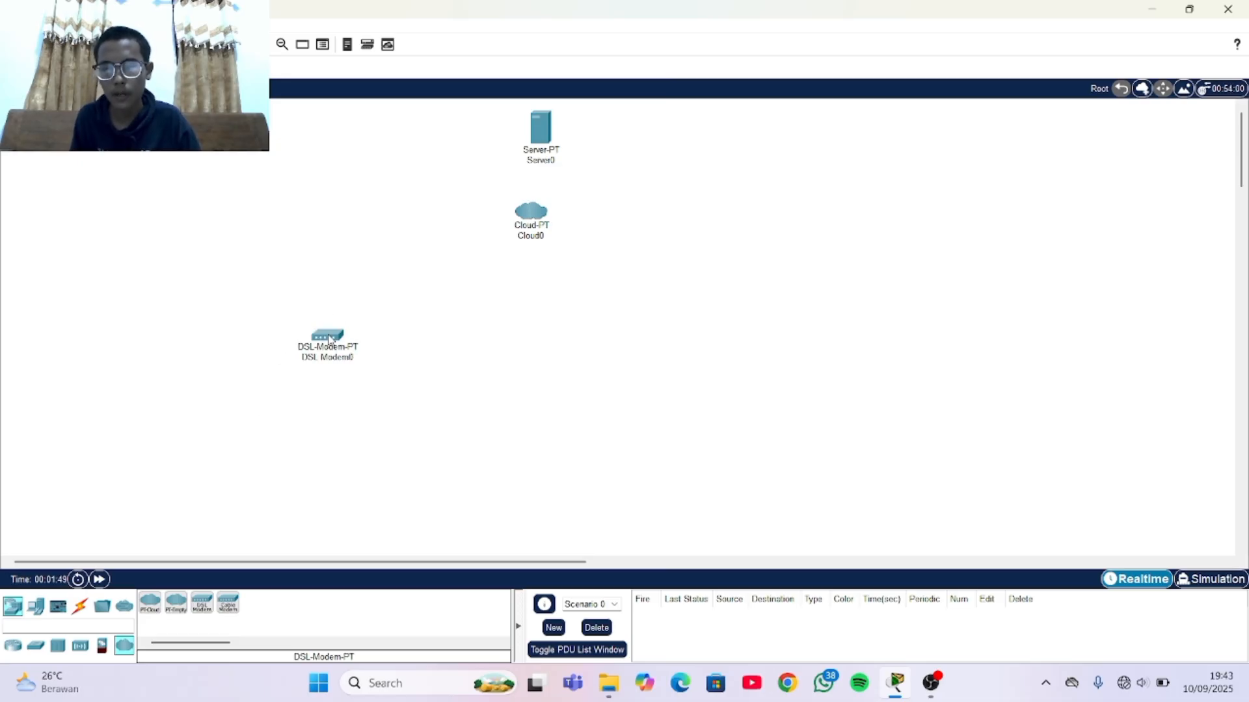
click(202, 603)
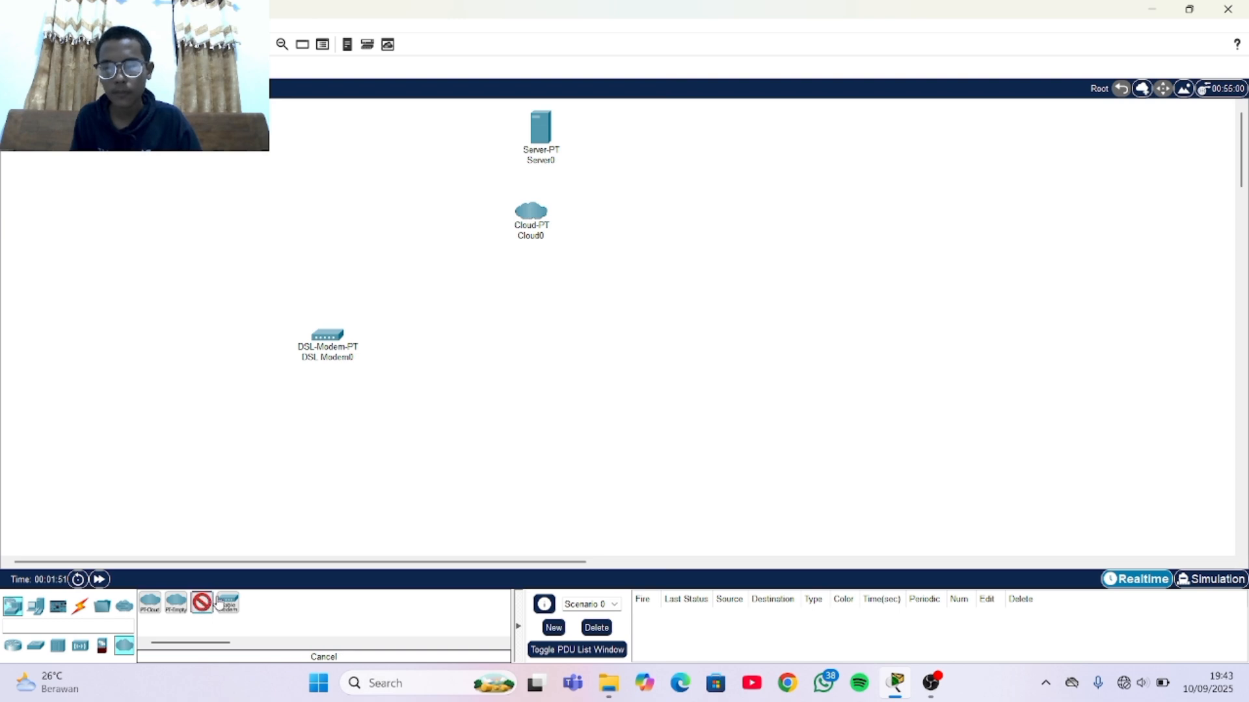
click(609, 337)
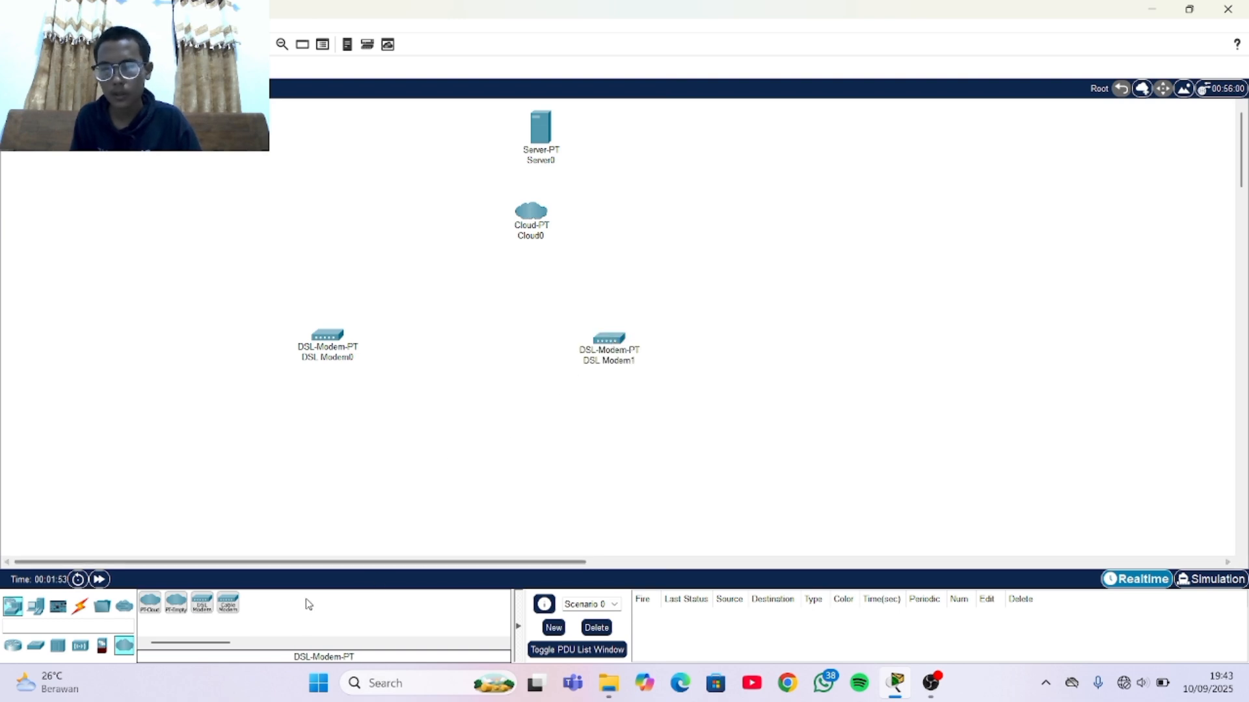
Add two 2960 switches, one below and outward of each DSL modem.
click(33, 644)
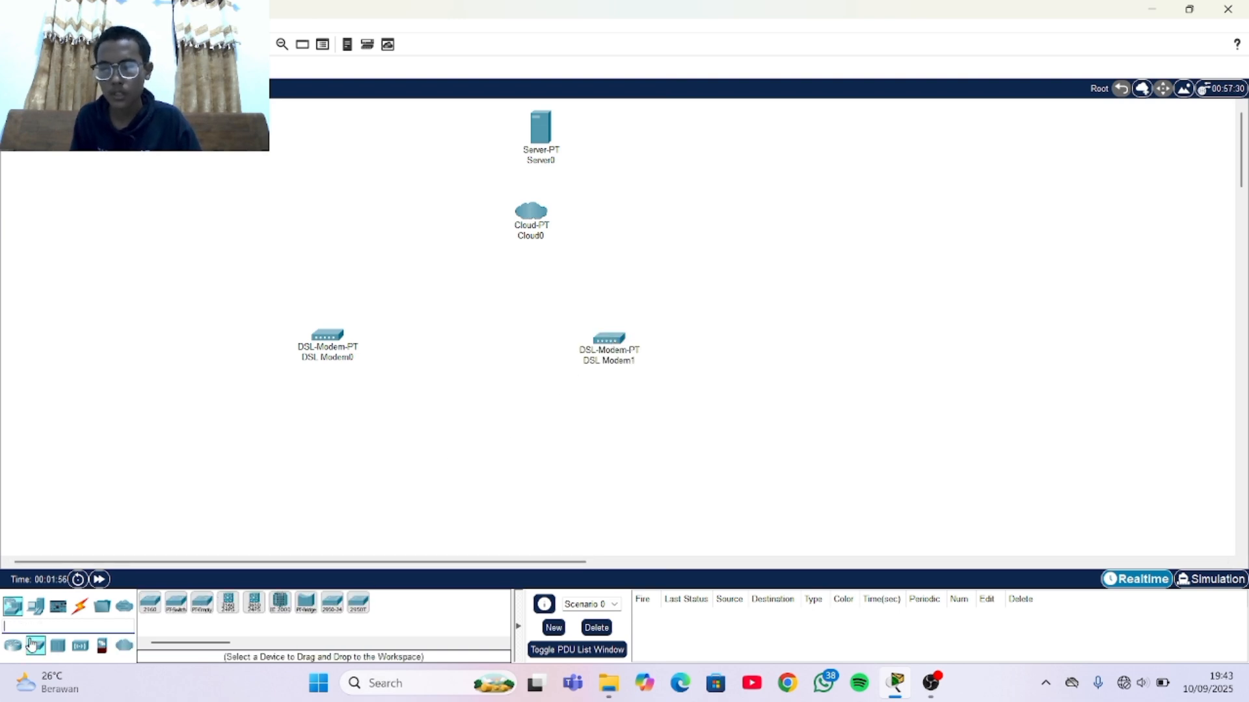
click(149, 605)
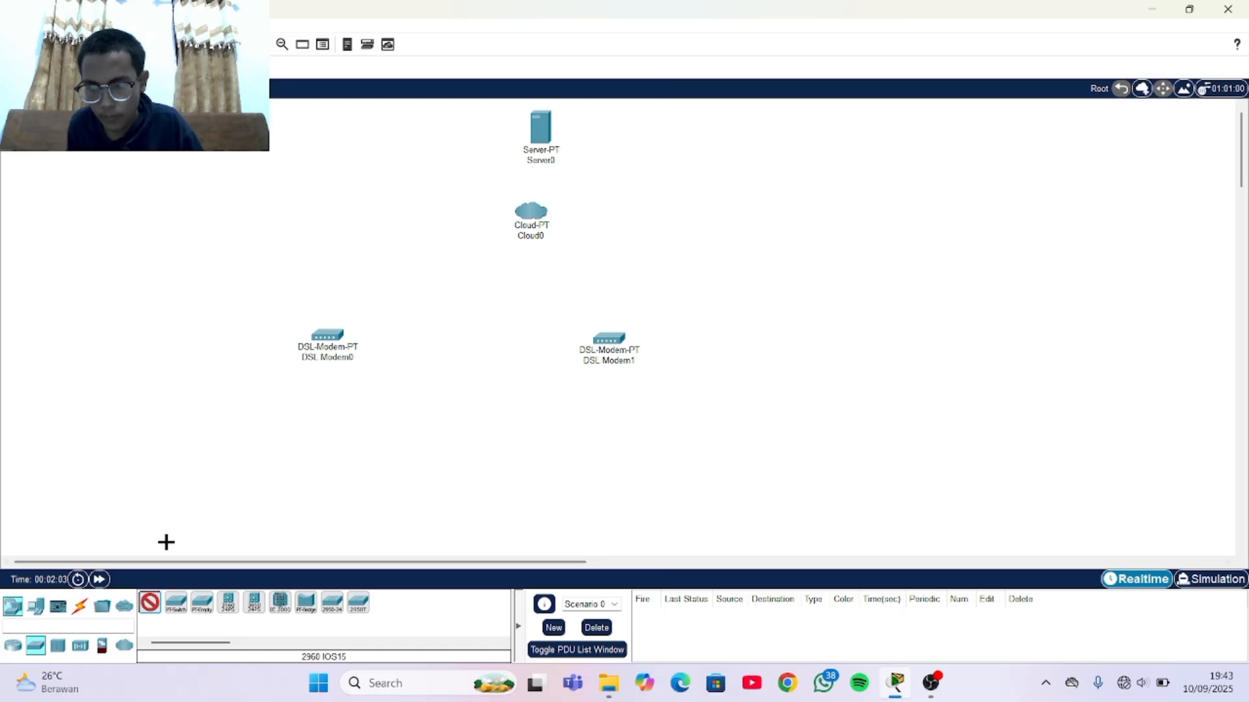
click(214, 428)
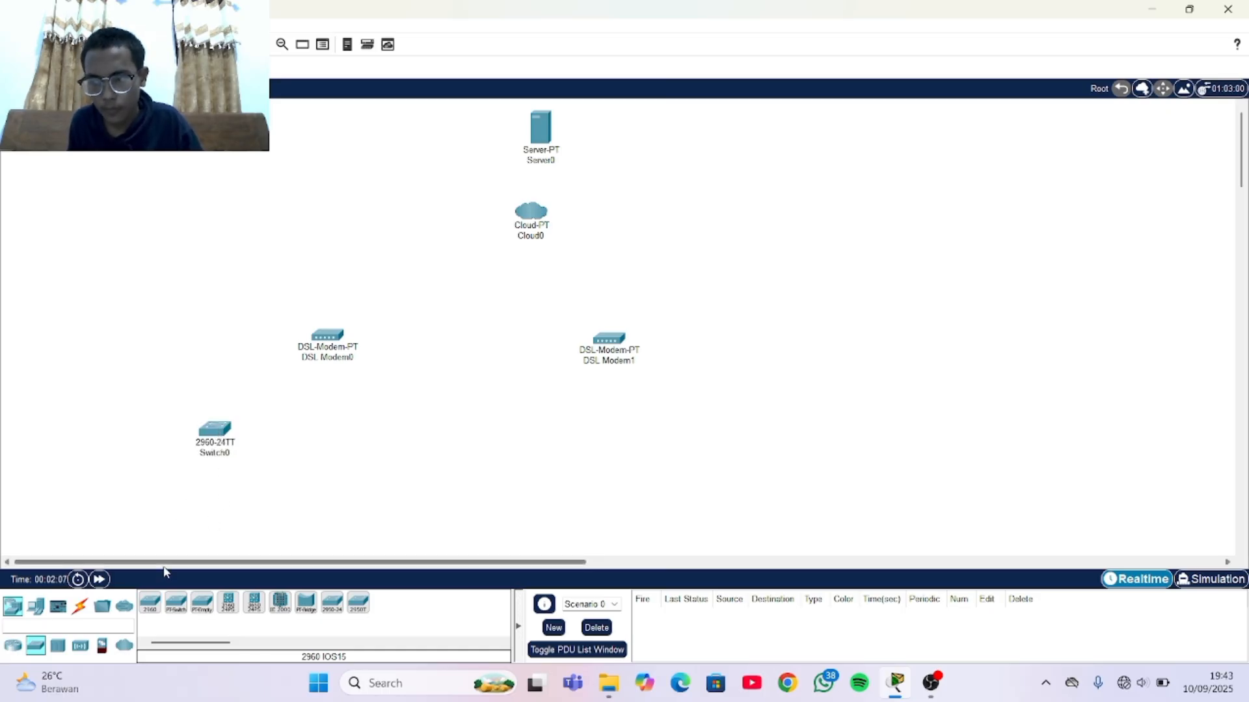
click(149, 605)
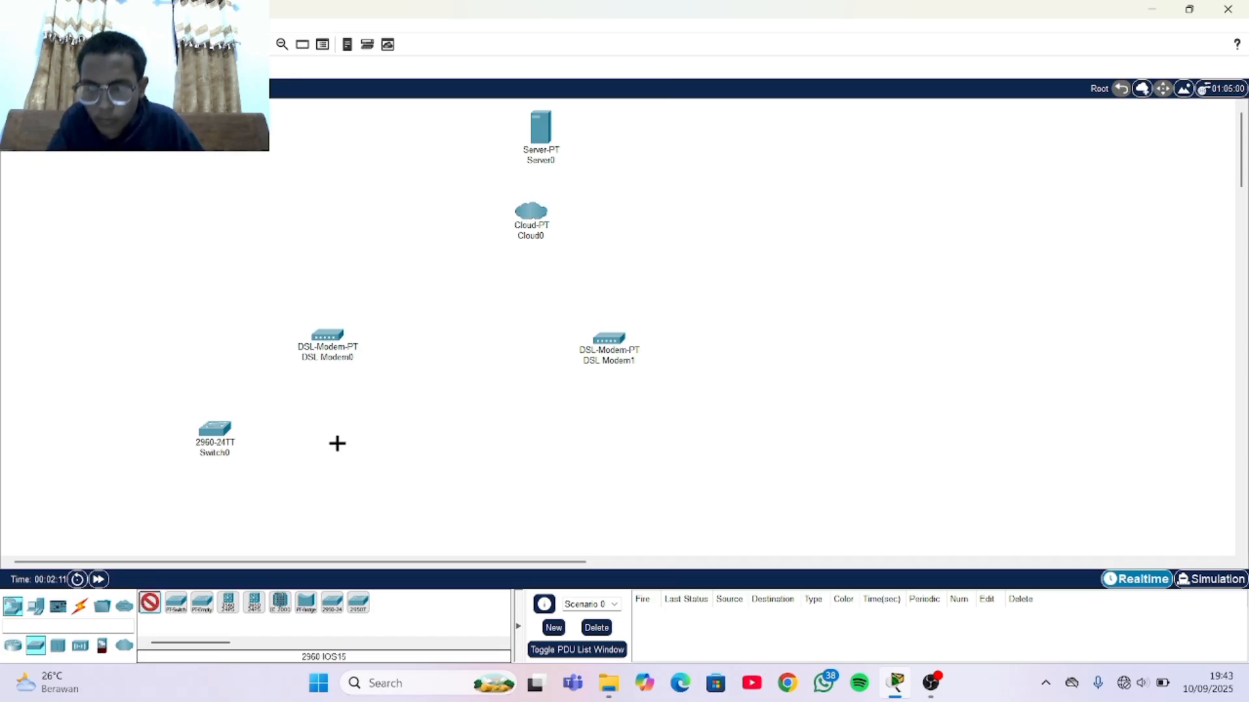
click(671, 417)
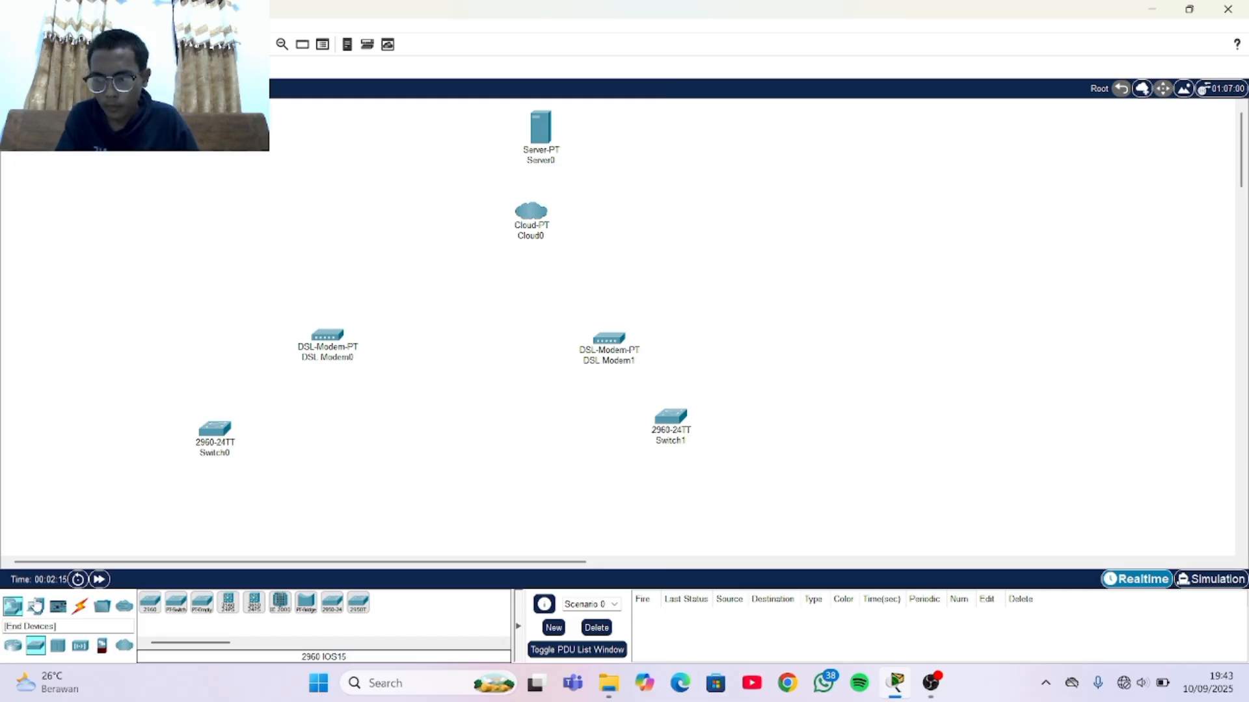
Place four PC-PT end devices in a row beneath Switch0.
click(39, 608)
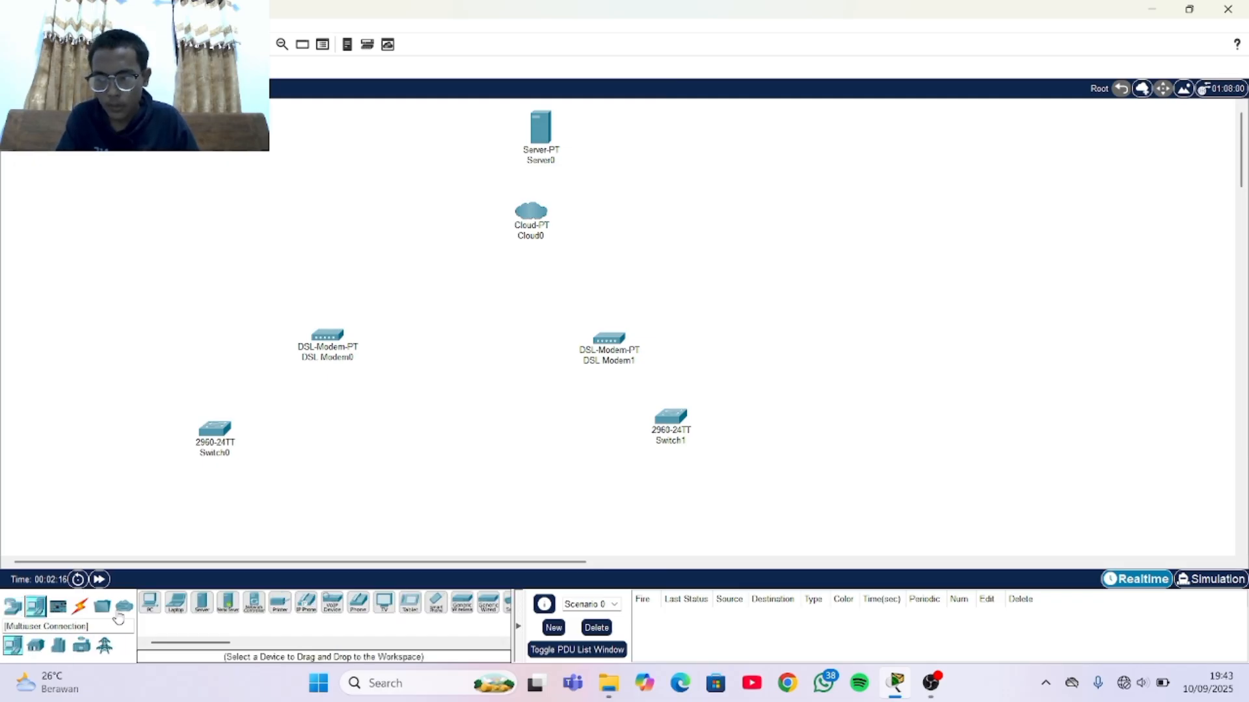
click(148, 604)
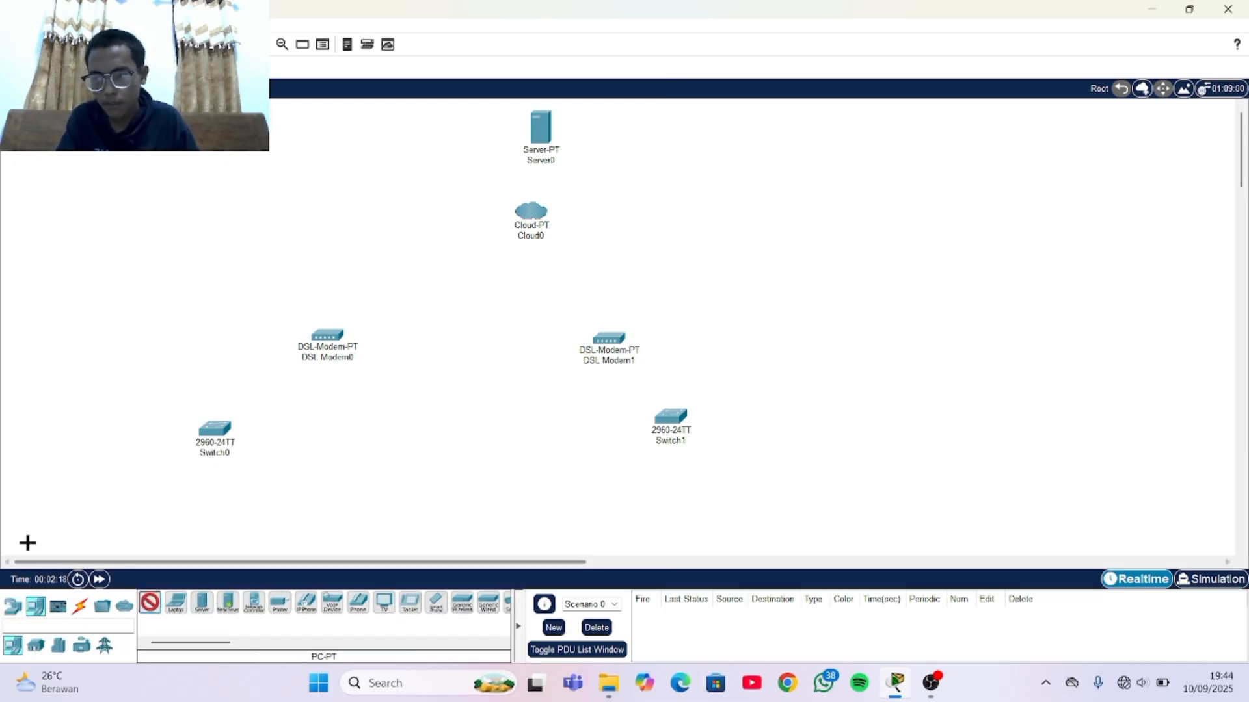
click(76, 516)
click(150, 603)
click(134, 528)
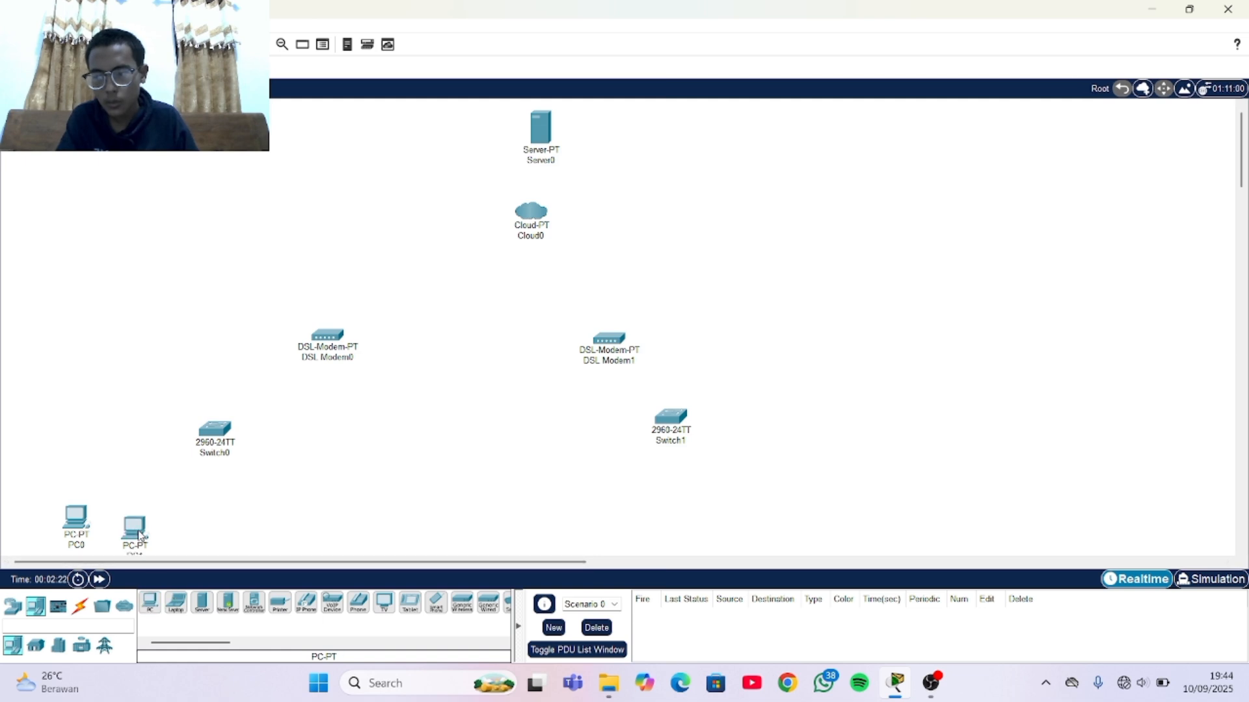
click(150, 602)
click(185, 534)
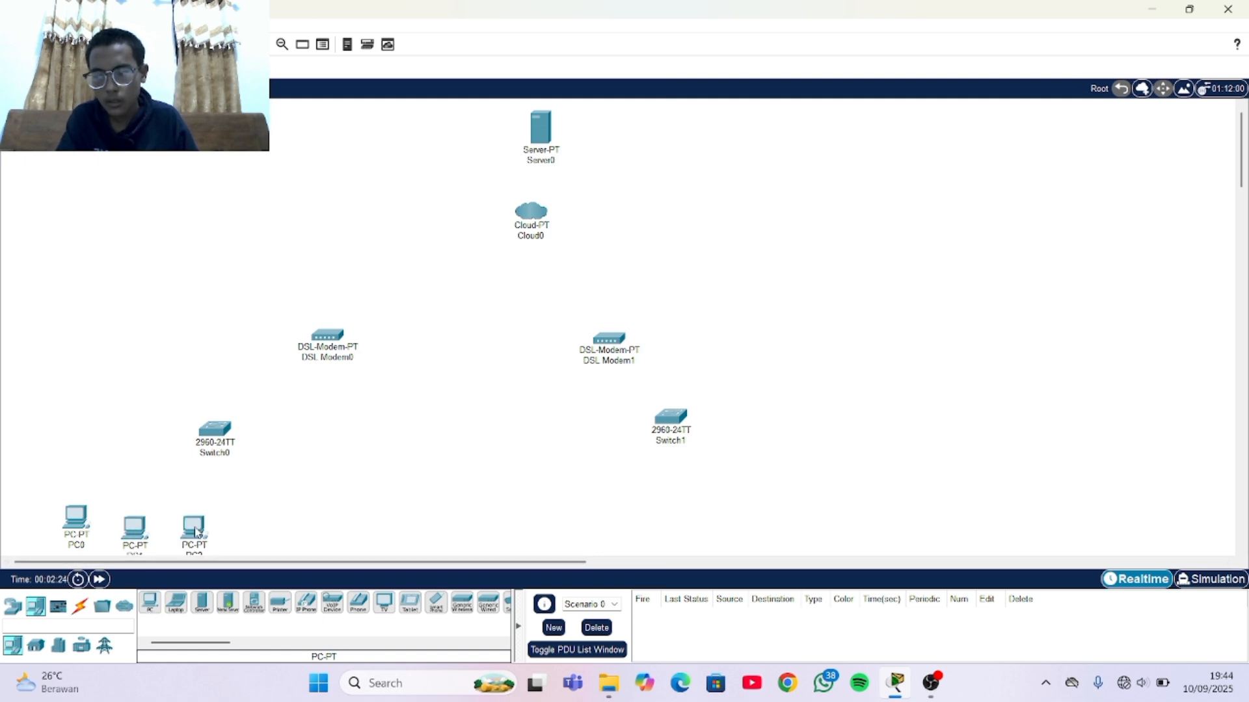
click(152, 604)
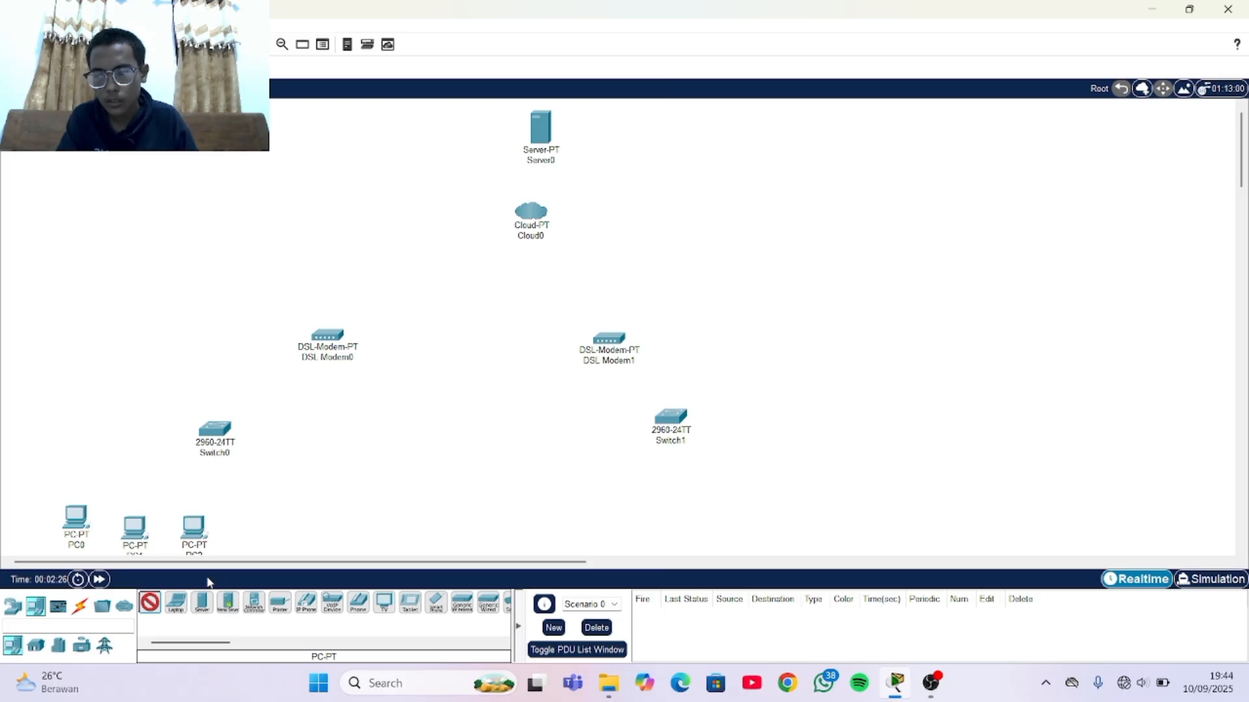
click(246, 527)
Place four more PC-PT end devices in a row beneath Switch1.
click(150, 603)
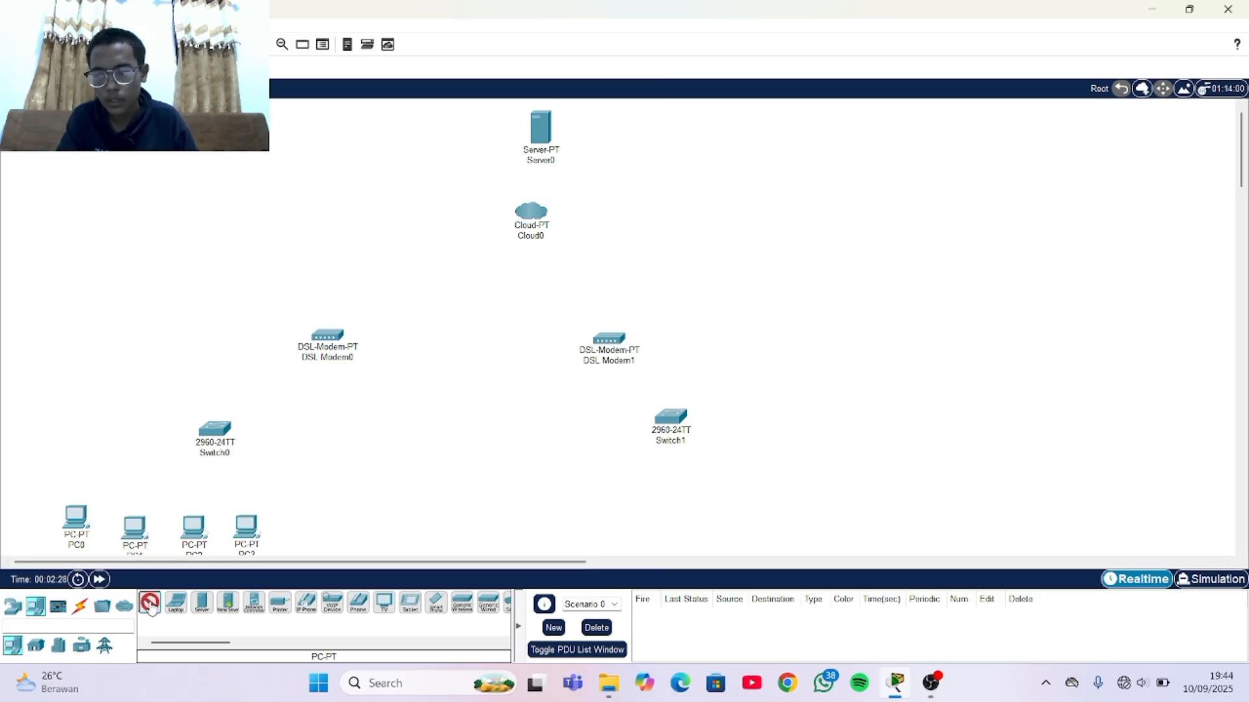
click(537, 514)
click(149, 602)
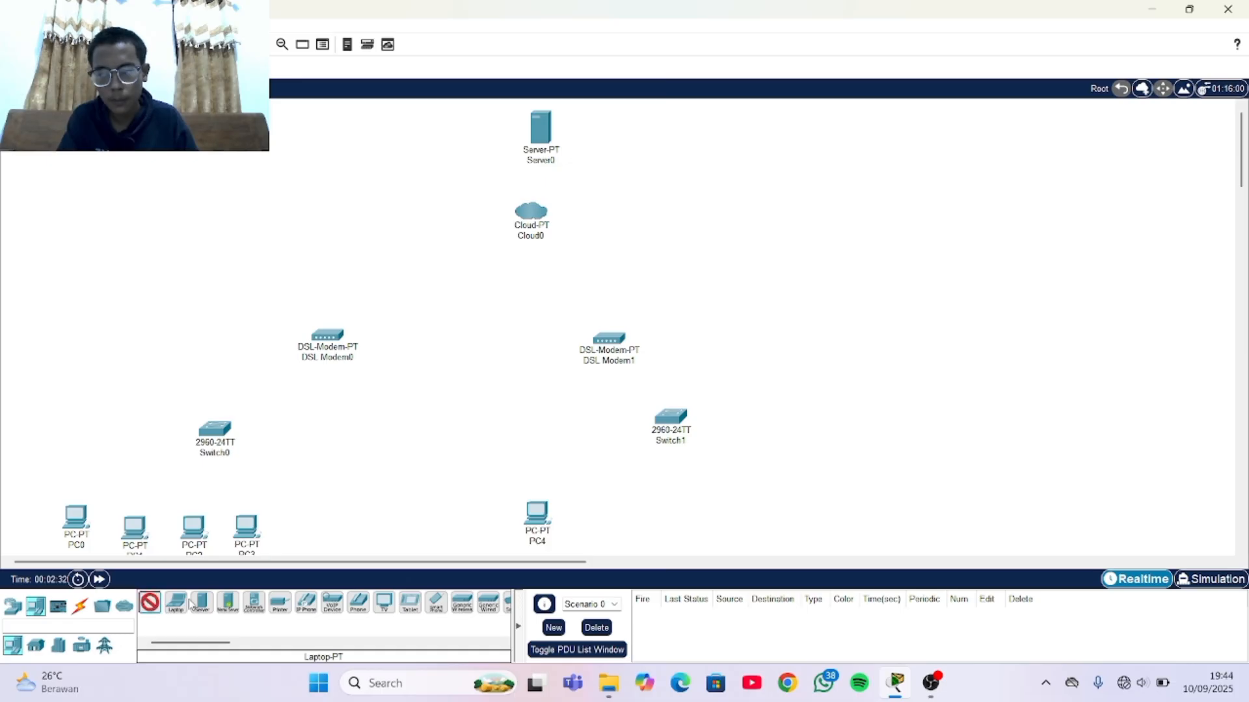
click(606, 511)
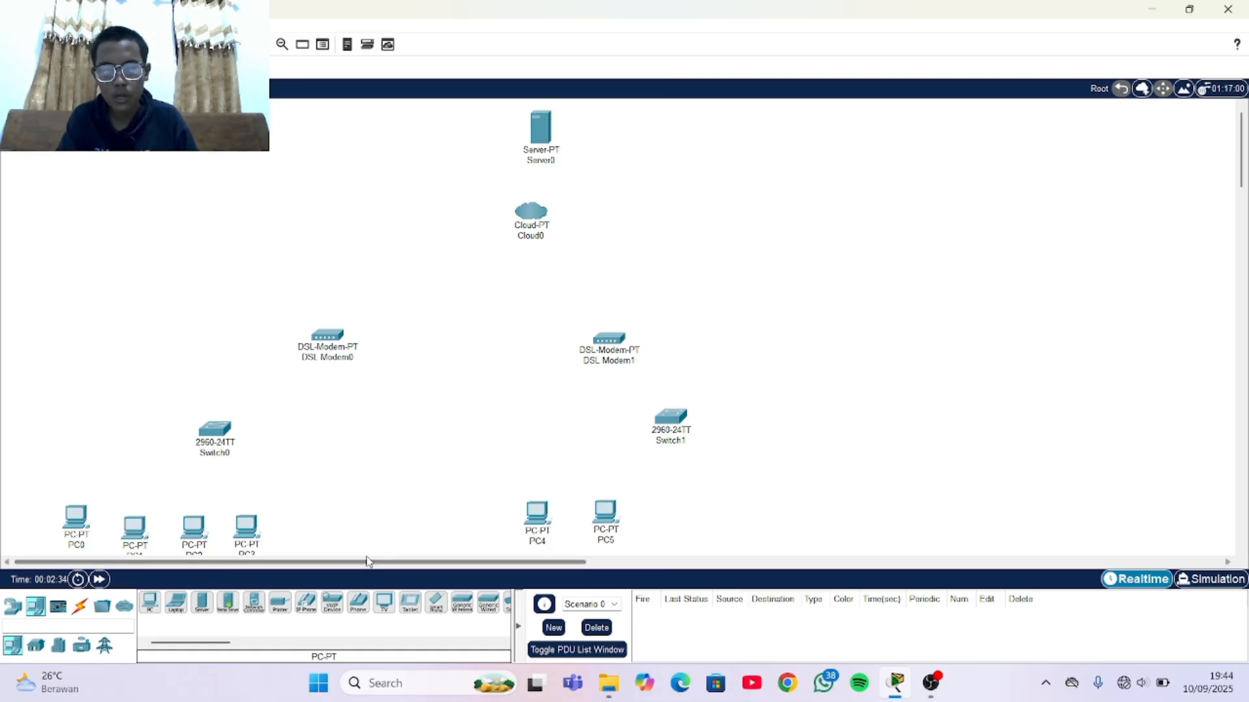
click(150, 603)
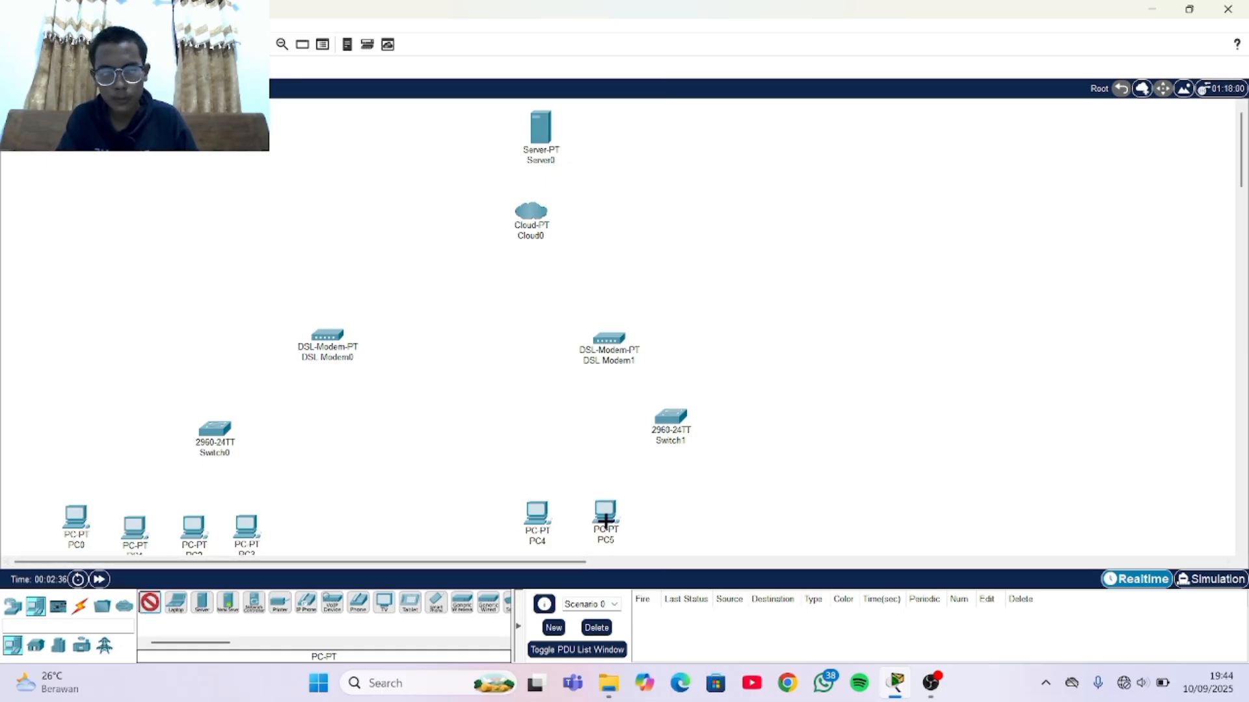
click(672, 508)
click(150, 603)
click(737, 518)
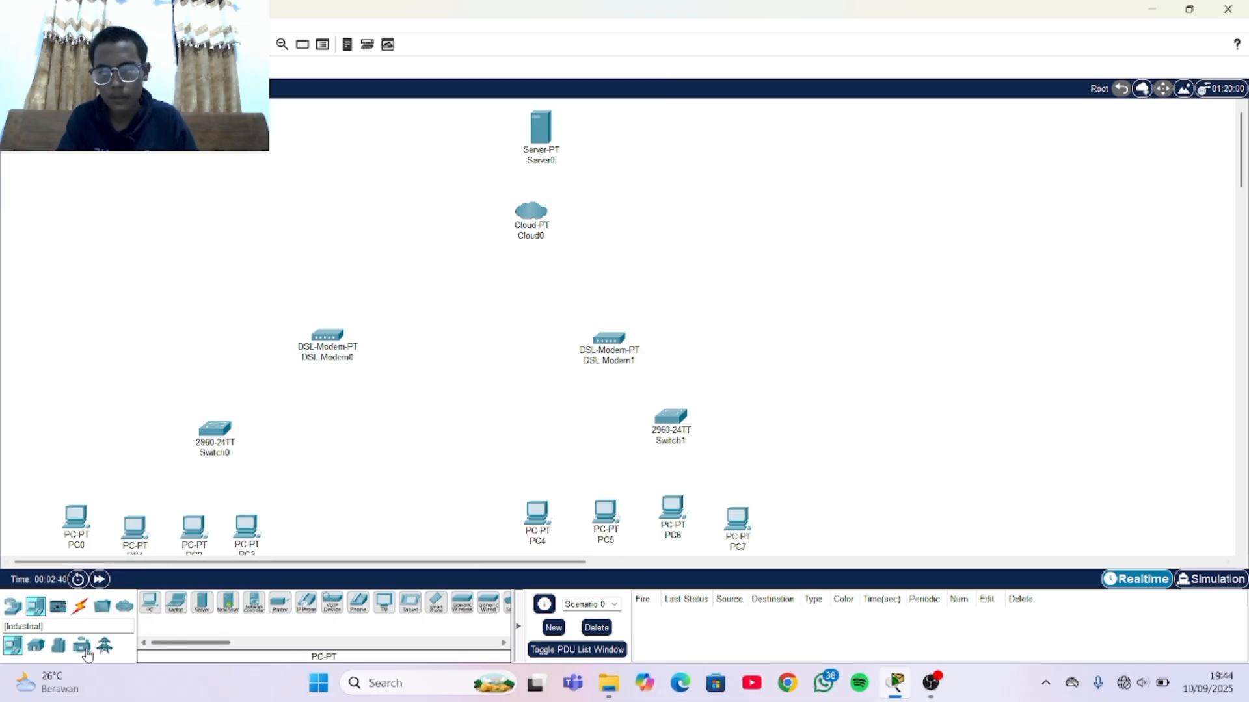
Connect the server to the cloud using the automatically chosen connection type.
click(79, 614)
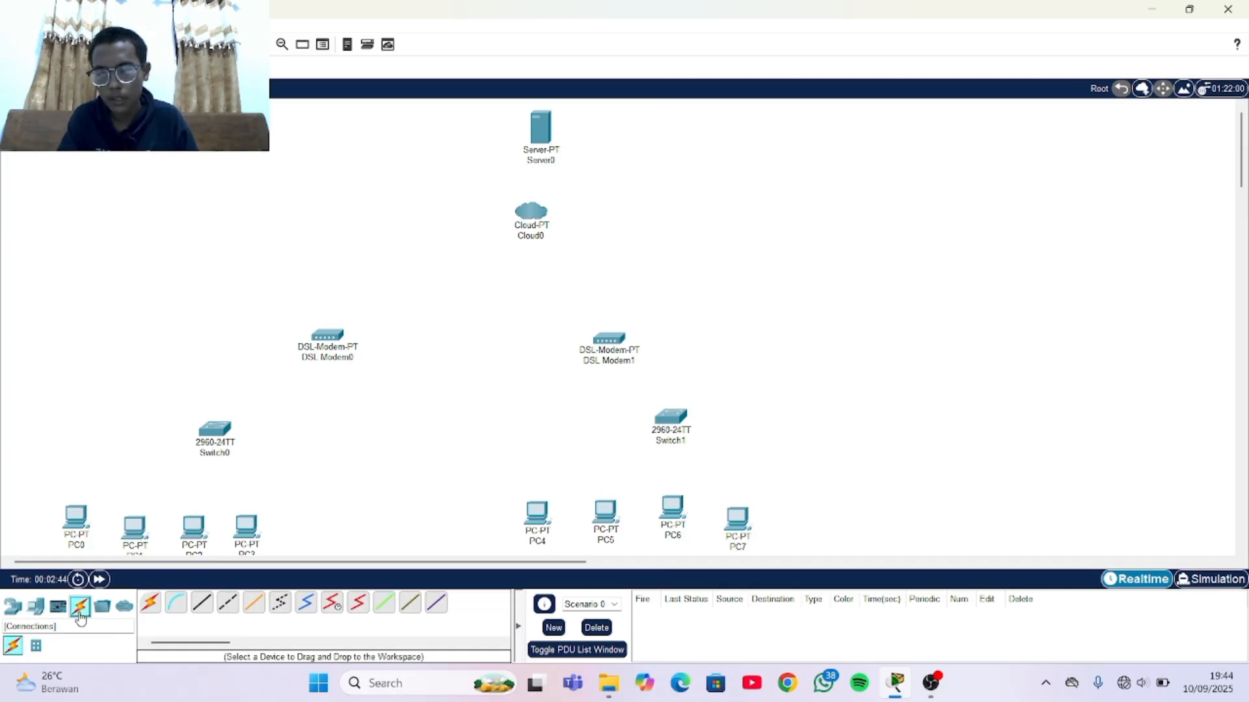
click(150, 604)
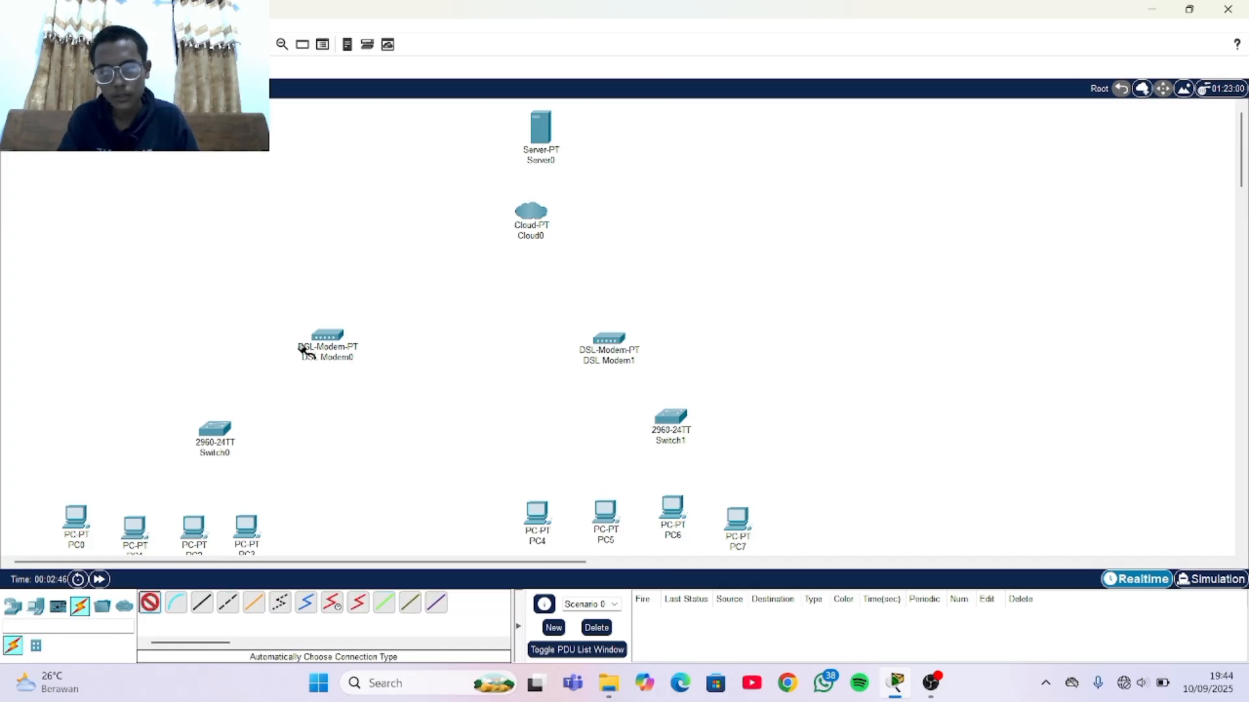
click(529, 122)
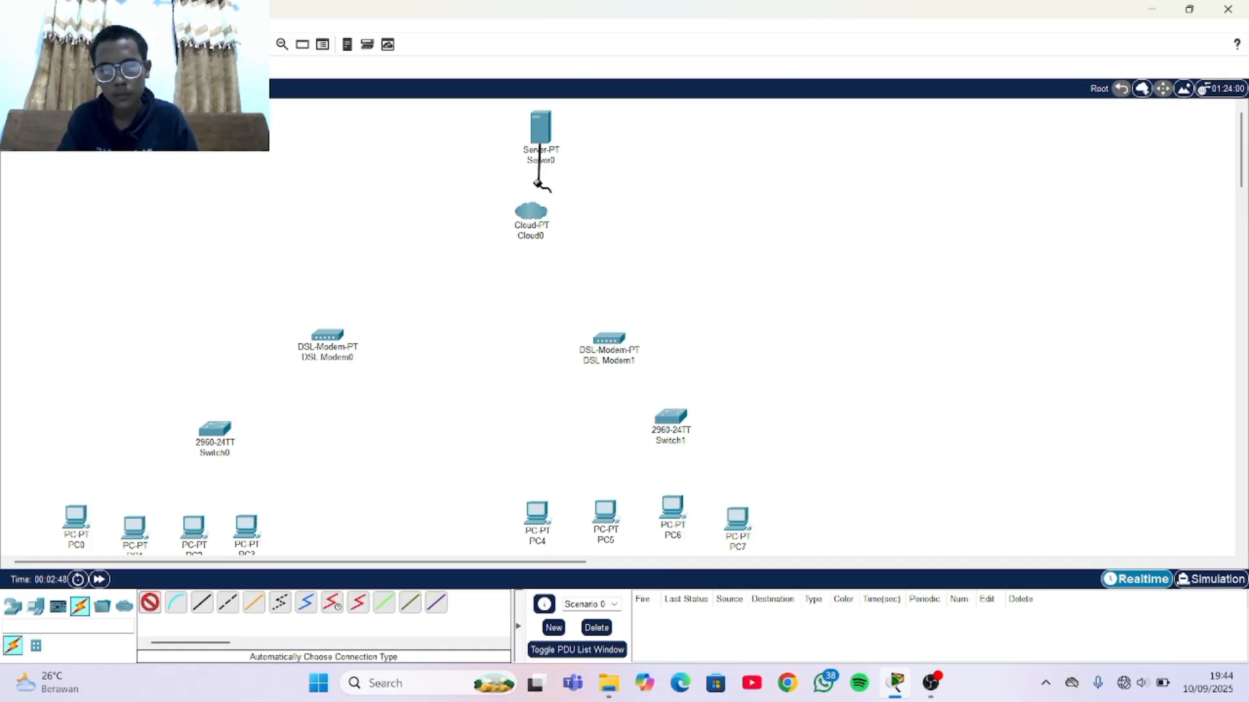
click(536, 210)
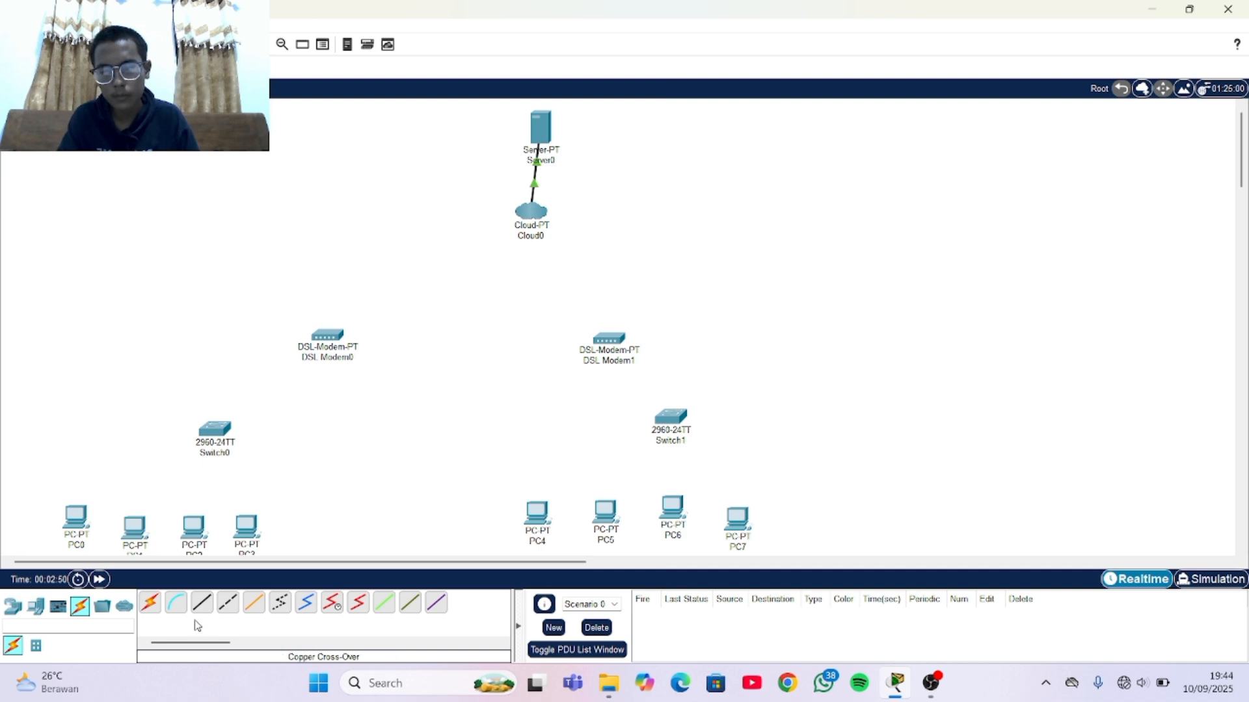
Link the cloud to DSL Modem0 and DSL Modem1 with automatically chosen connections.
click(159, 601)
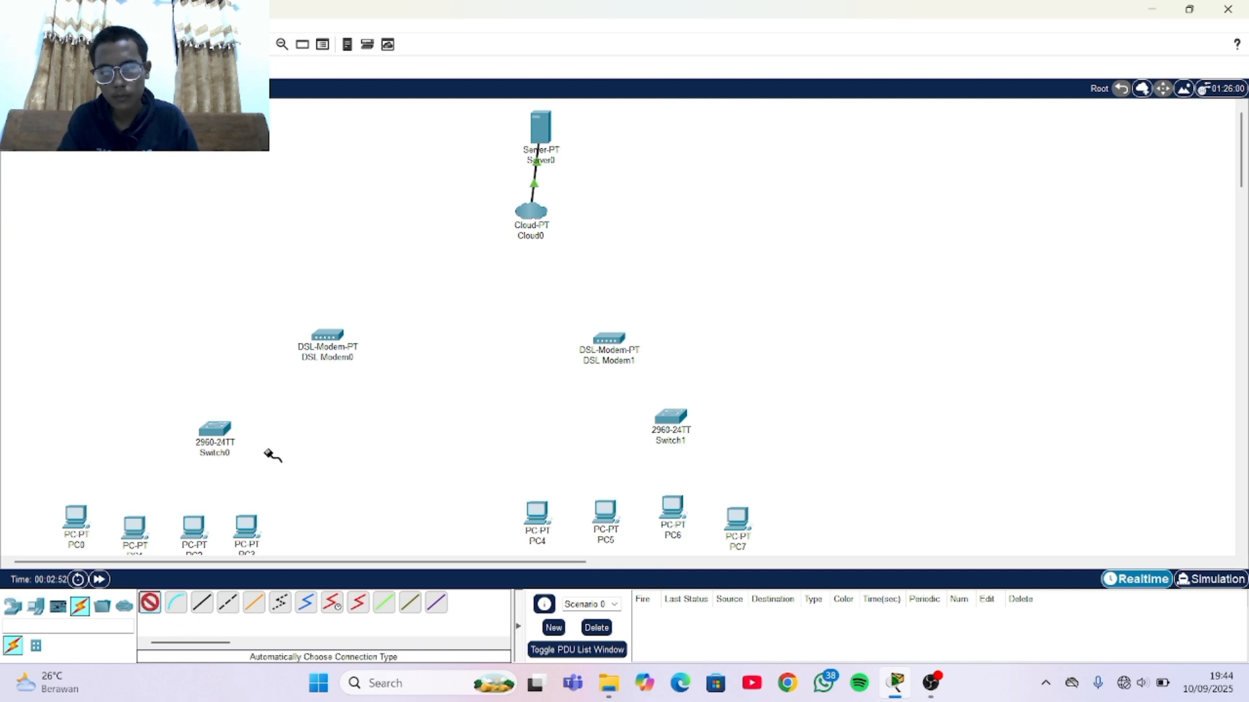
click(527, 210)
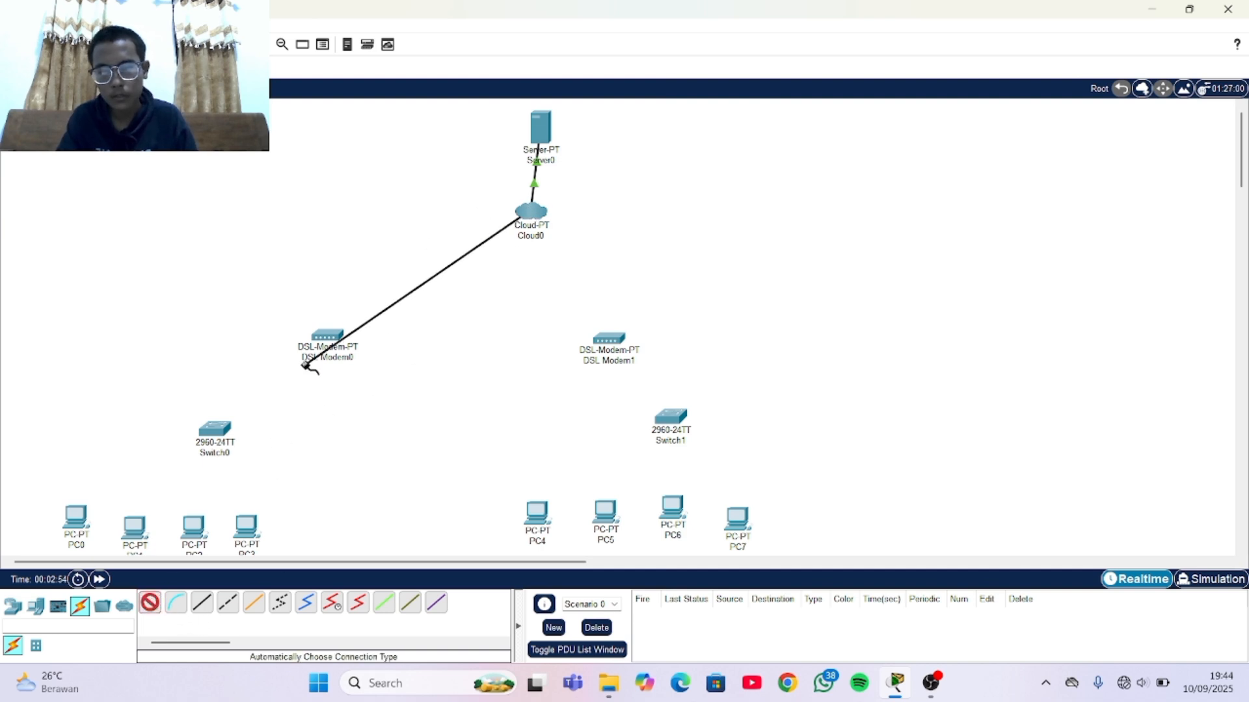
click(326, 334)
click(149, 602)
click(519, 215)
click(607, 337)
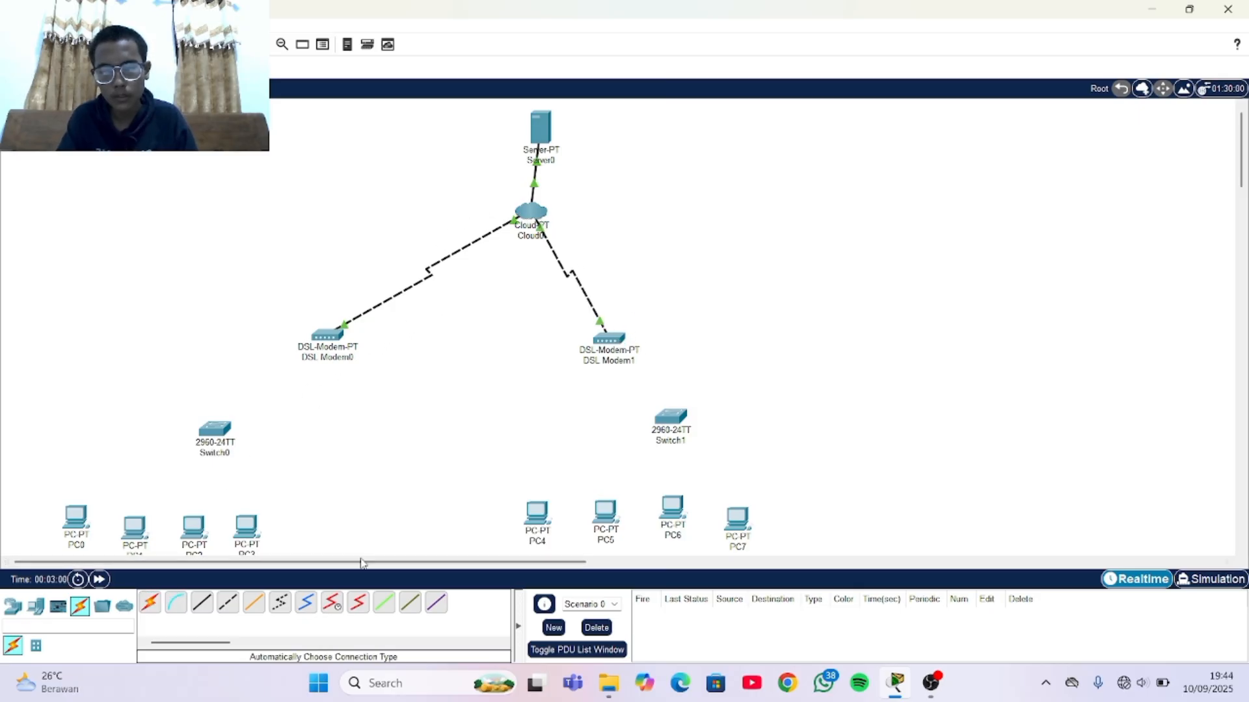
Connect DSL Modem0 to Switch0 and DSL Modem1 to Switch1 with automatically chosen cables.
click(149, 602)
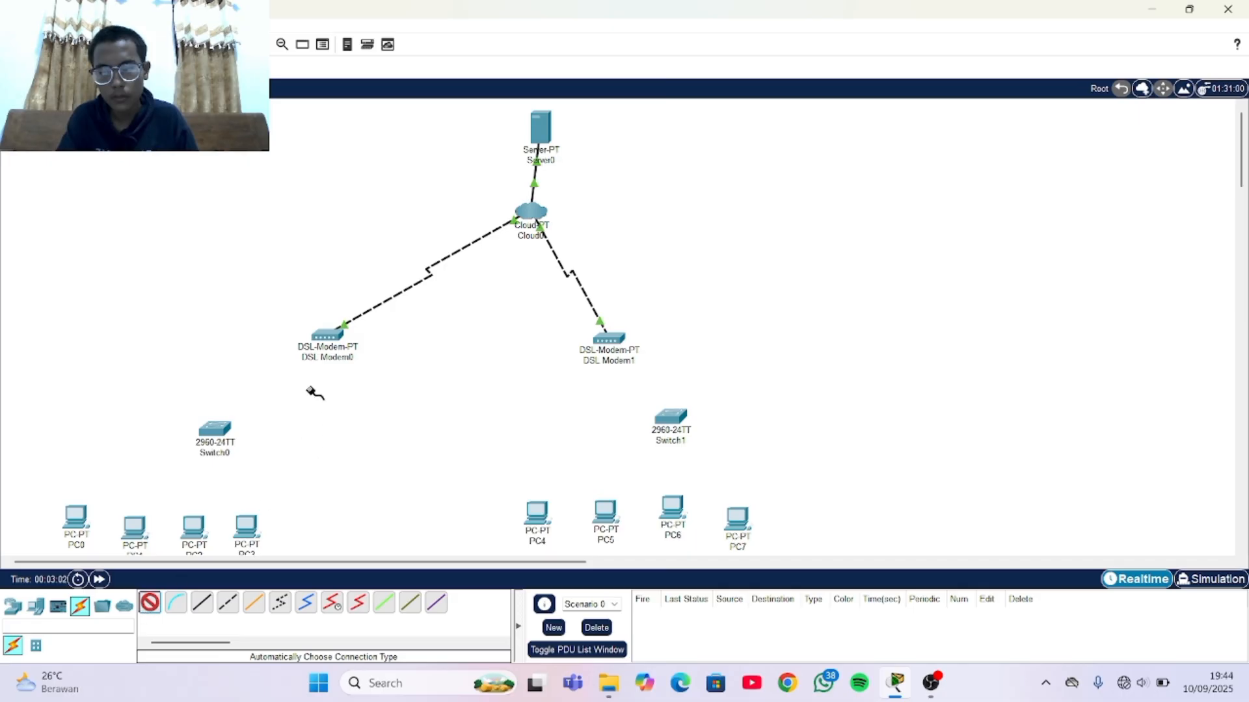
click(318, 340)
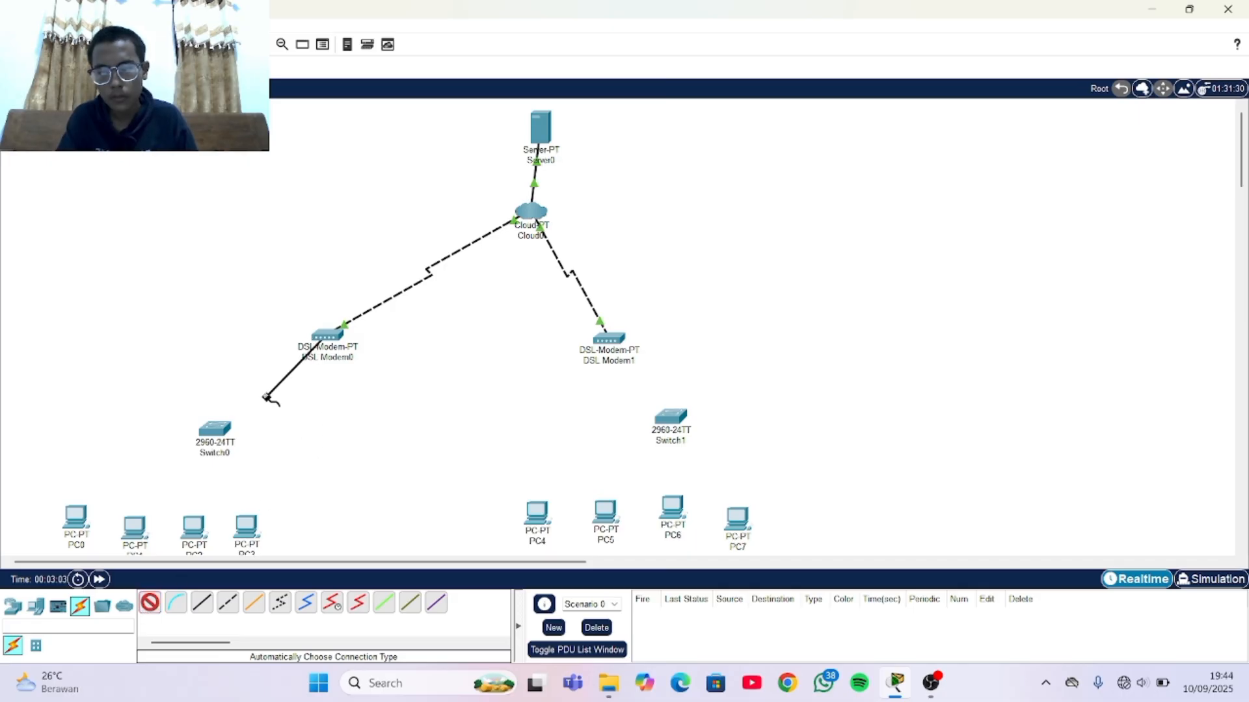
click(212, 445)
click(150, 602)
click(609, 338)
click(670, 418)
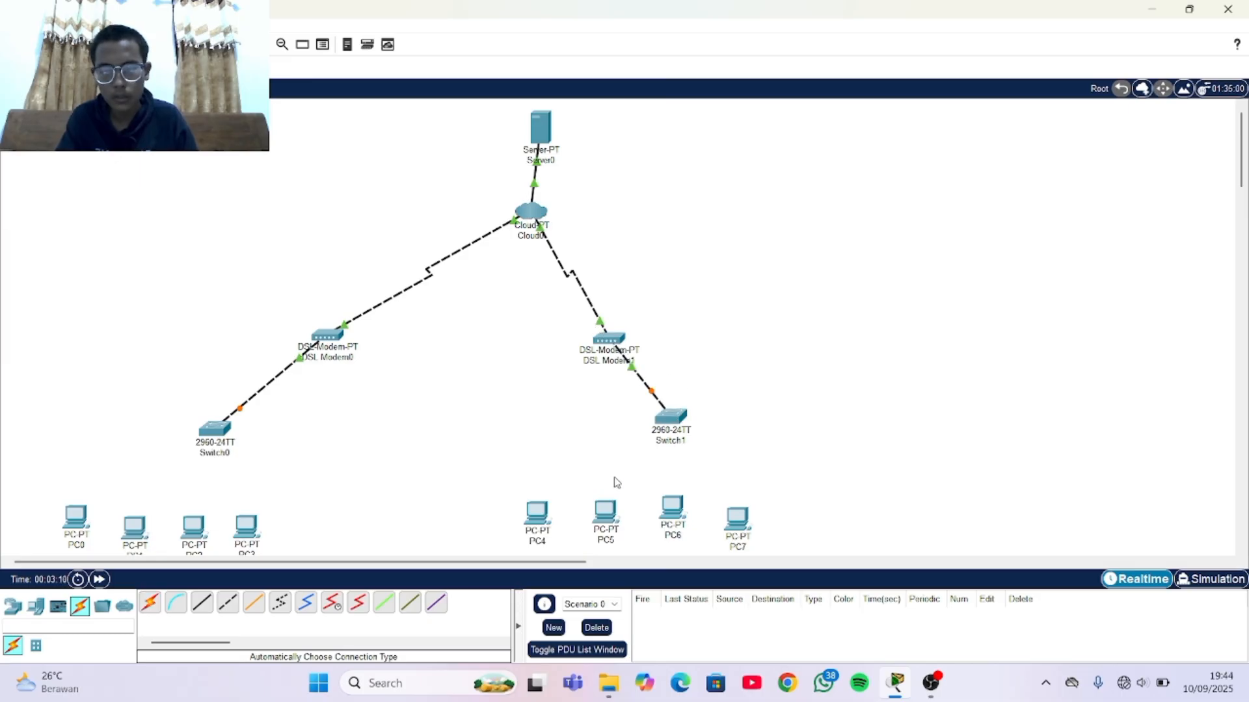
Connect Switch0 to PC0 and to the PC beside it with automatically chosen cables.
click(149, 603)
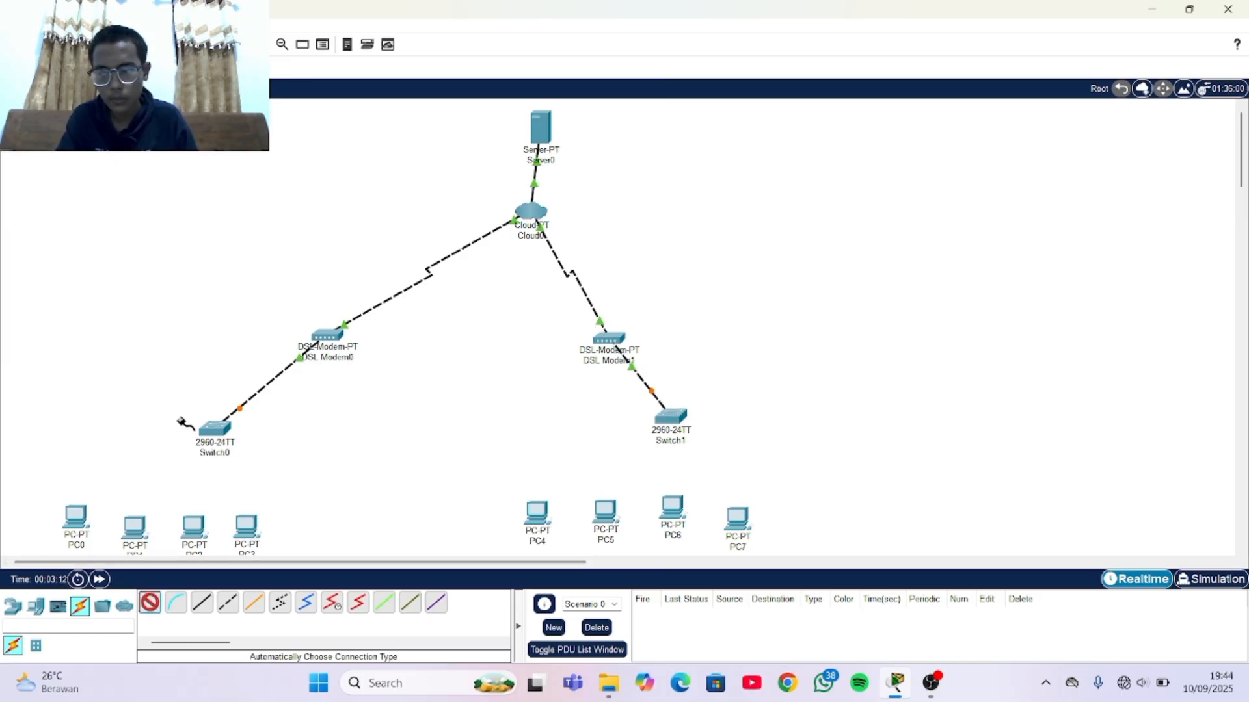
click(213, 431)
click(76, 520)
click(149, 602)
click(215, 429)
click(136, 525)
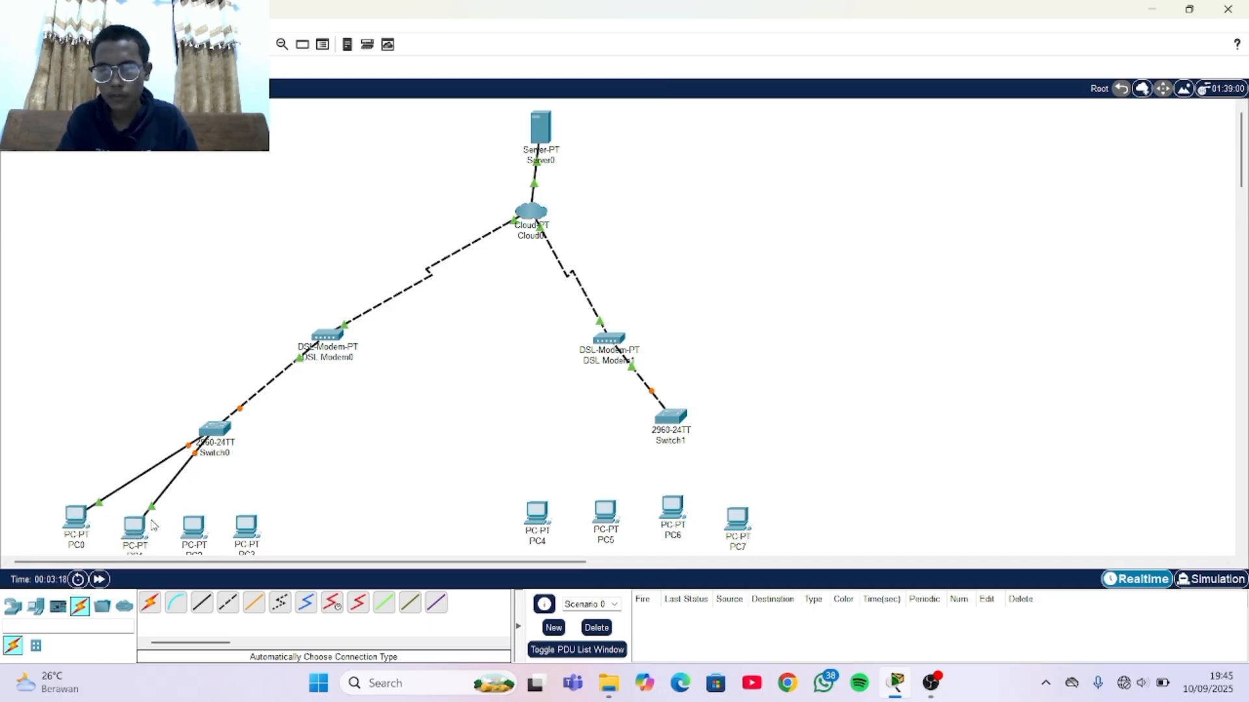
Connect Switch0 to PC2 and PC3 with automatically chosen cables.
click(149, 602)
click(209, 427)
click(193, 526)
click(213, 430)
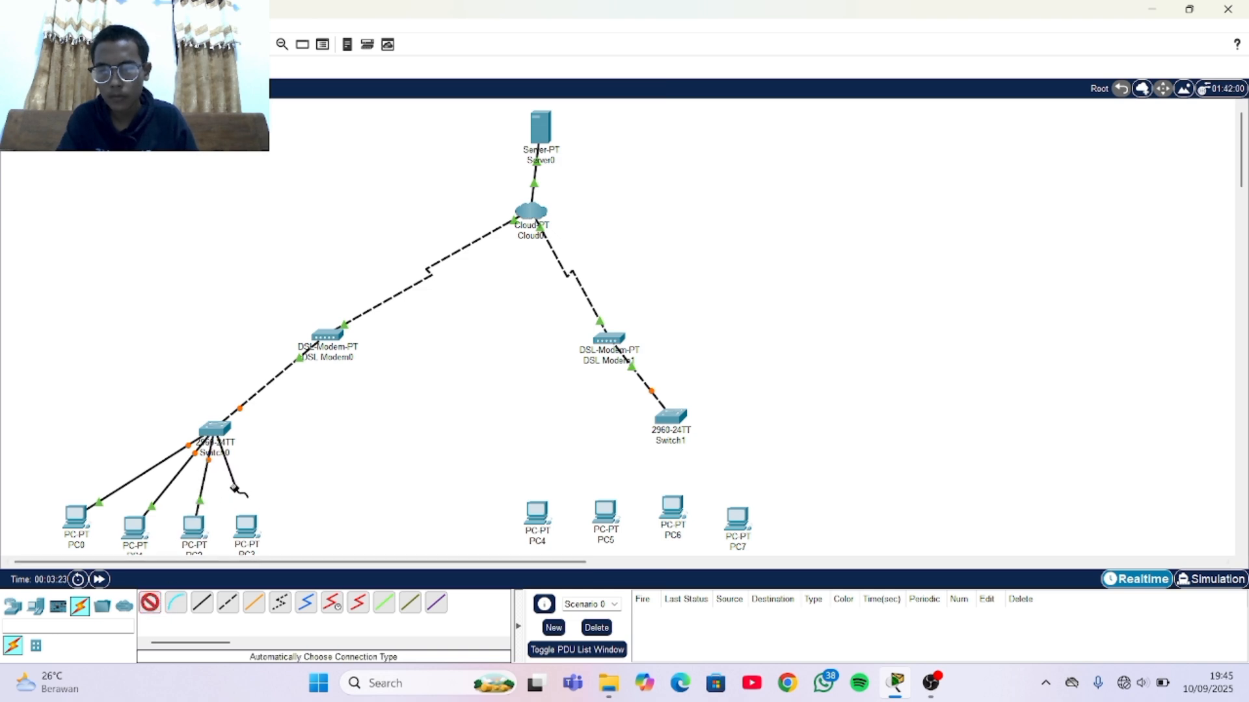
click(243, 524)
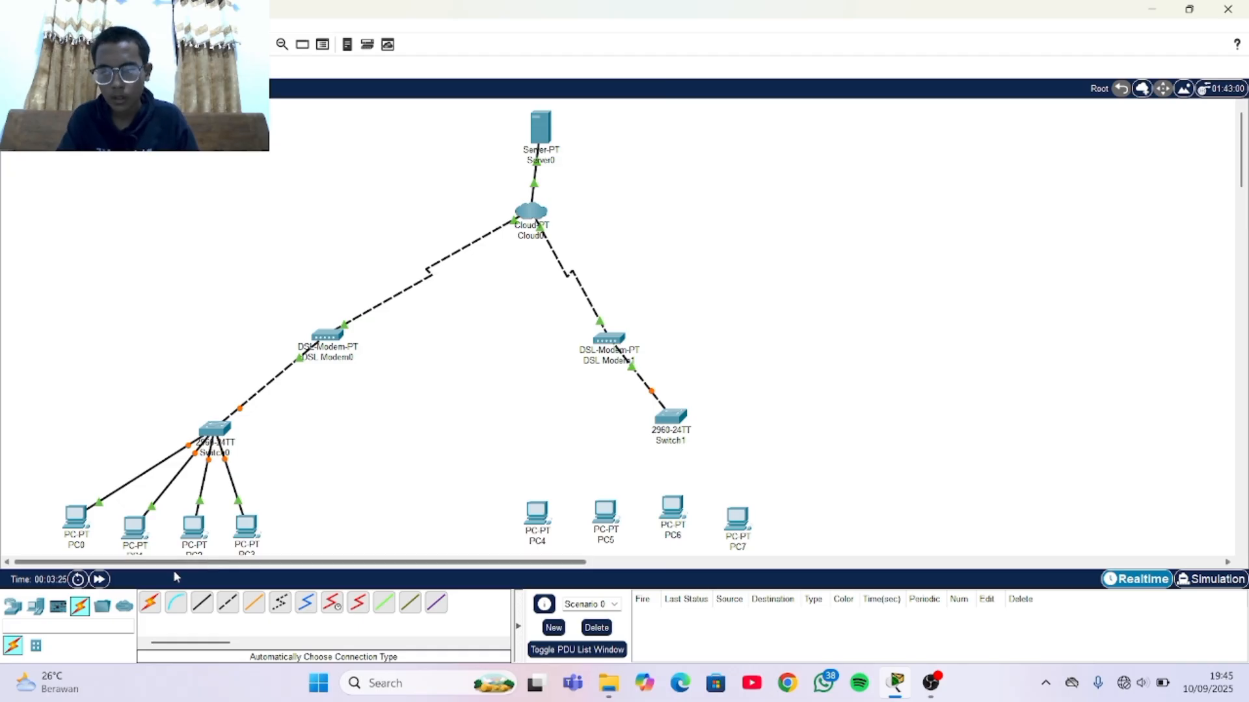
Connect Switch1 to PC4 and PC5 with automatically chosen cables.
click(150, 603)
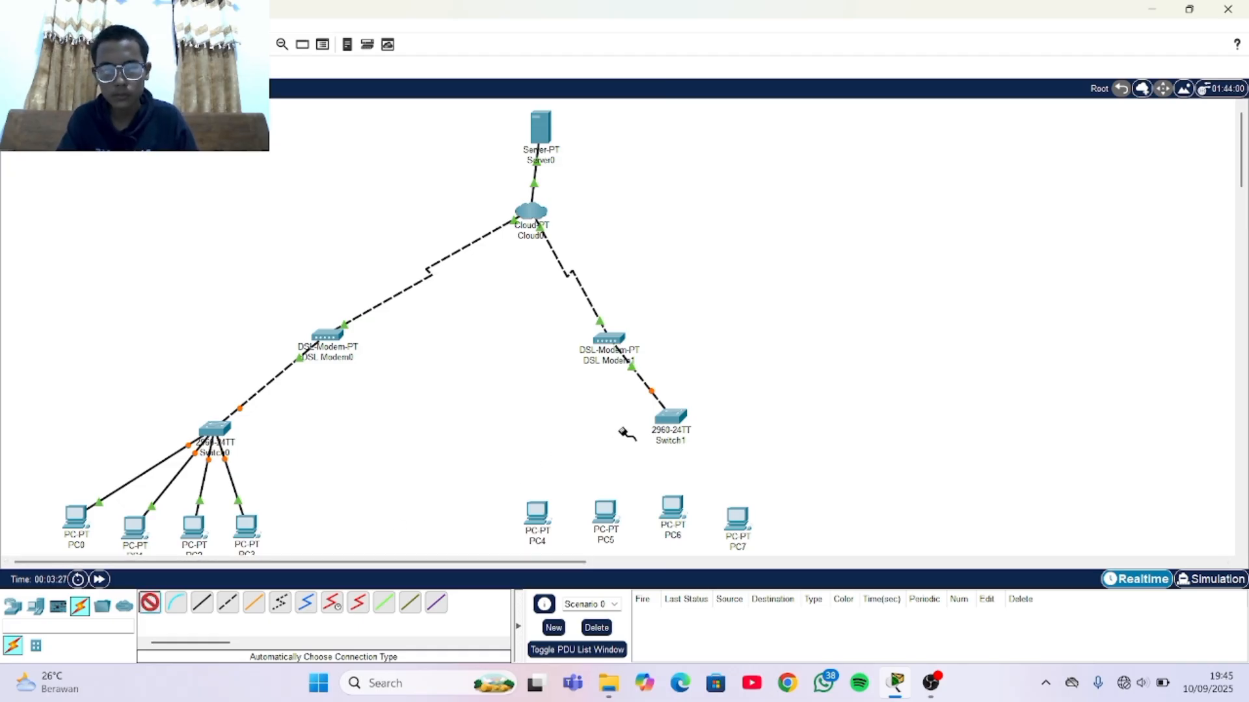
click(670, 417)
click(532, 515)
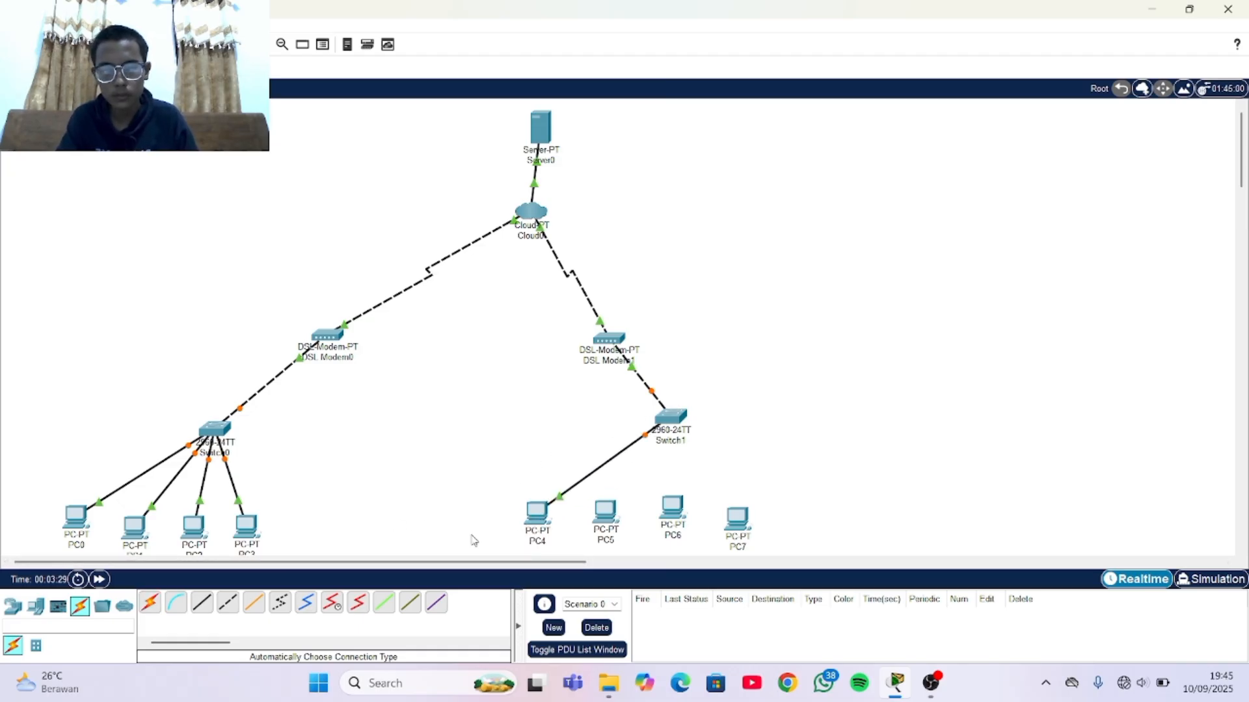
click(153, 607)
click(669, 419)
click(613, 517)
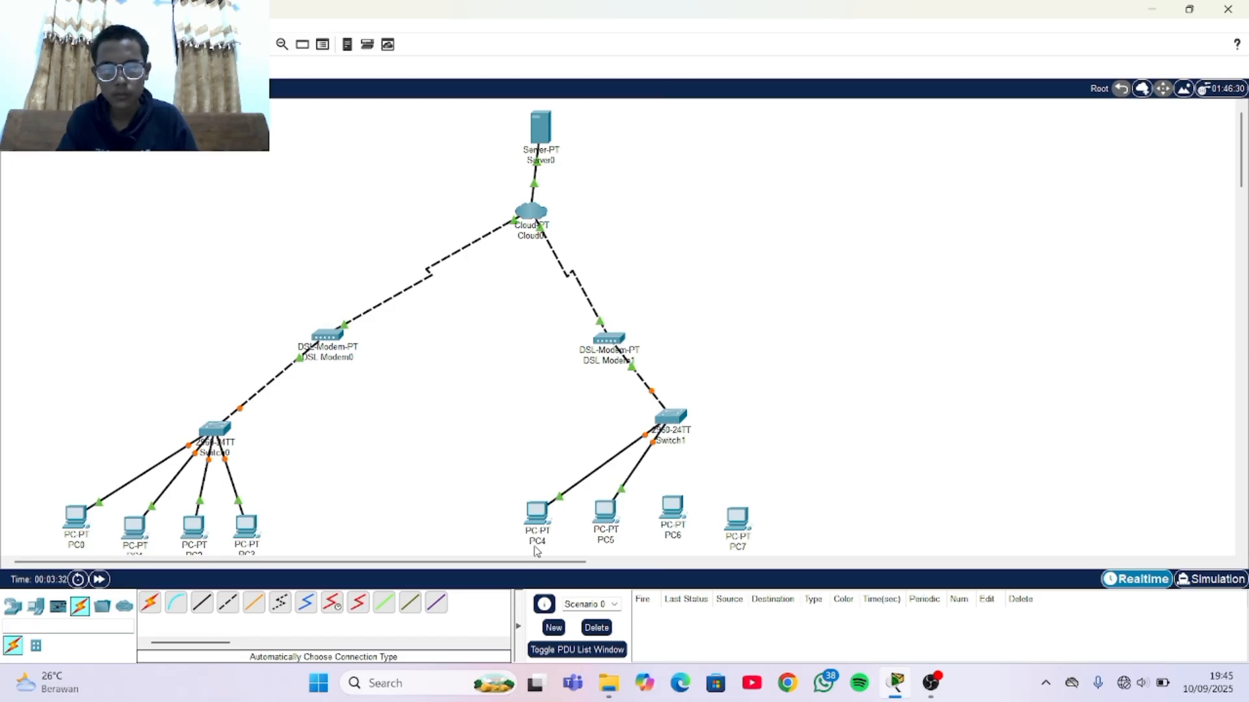
Connect Switch1 to PC6 and PC7 with automatically chosen cables.
click(150, 602)
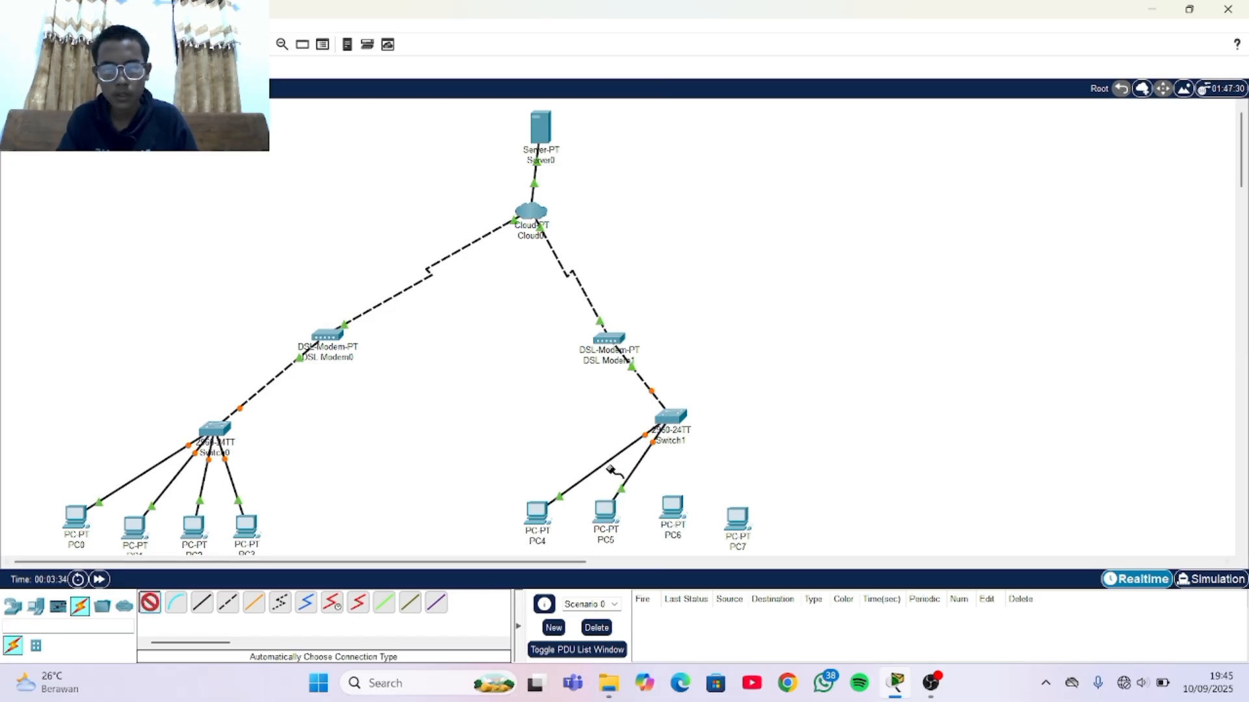
click(665, 413)
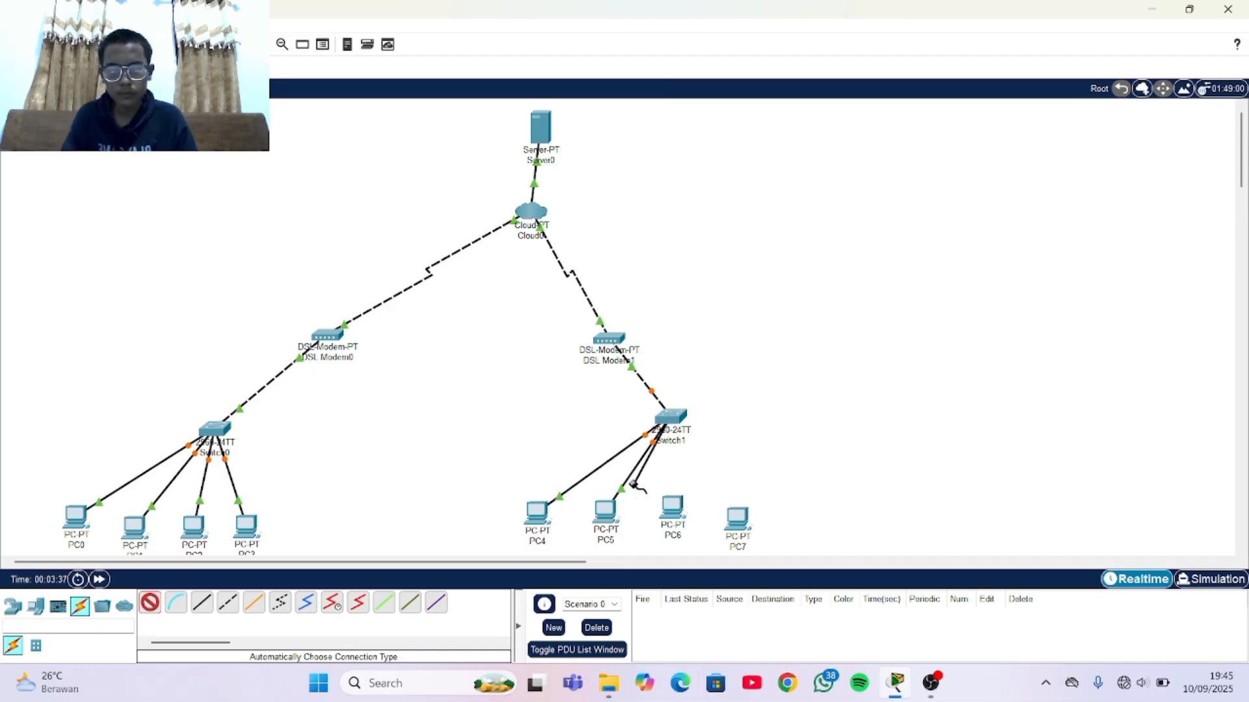
click(668, 508)
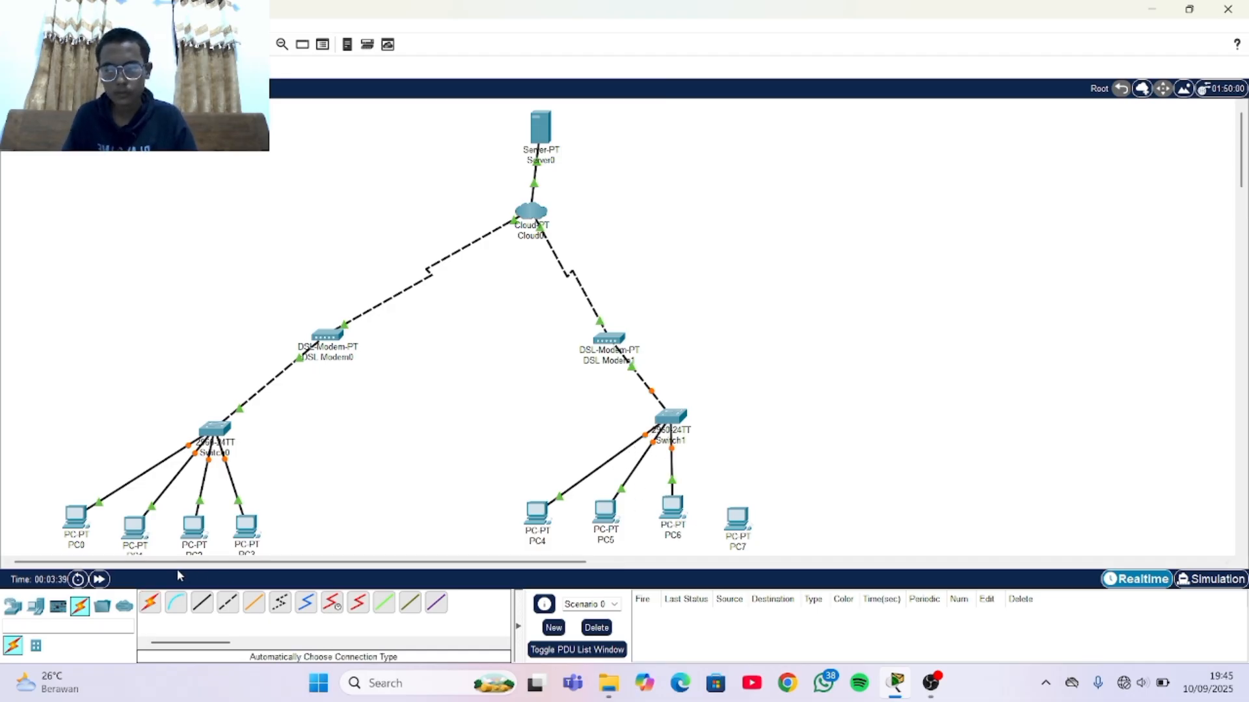
click(149, 603)
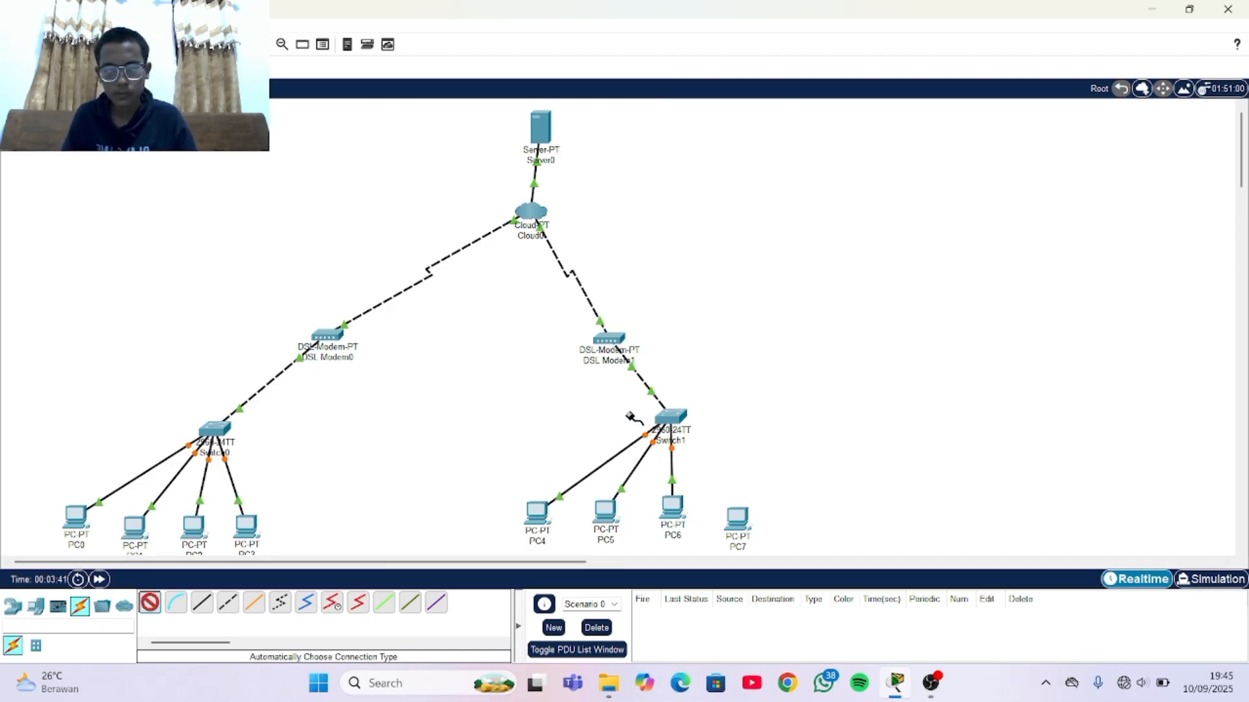
click(669, 419)
click(738, 519)
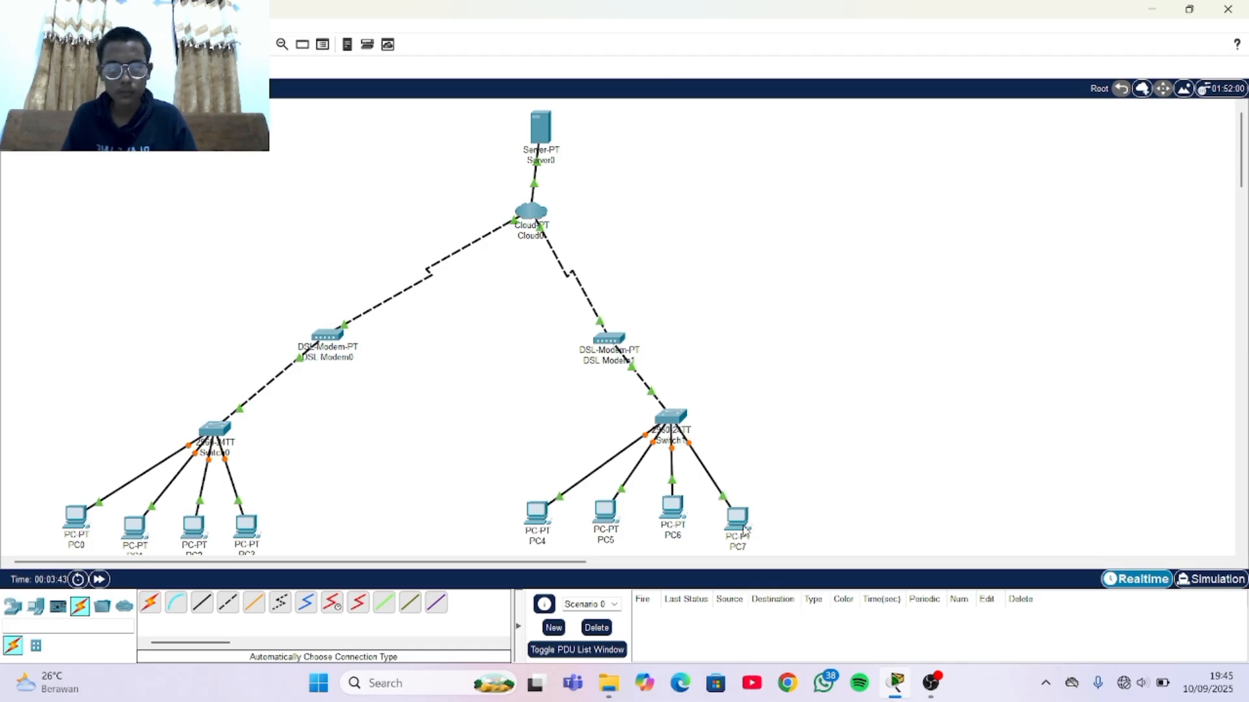
Give Server0 the static IPv4 address 192.168.8.1, subnet mask 255.255.255.0 and default gateway 192.168.8.0.
click(539, 135)
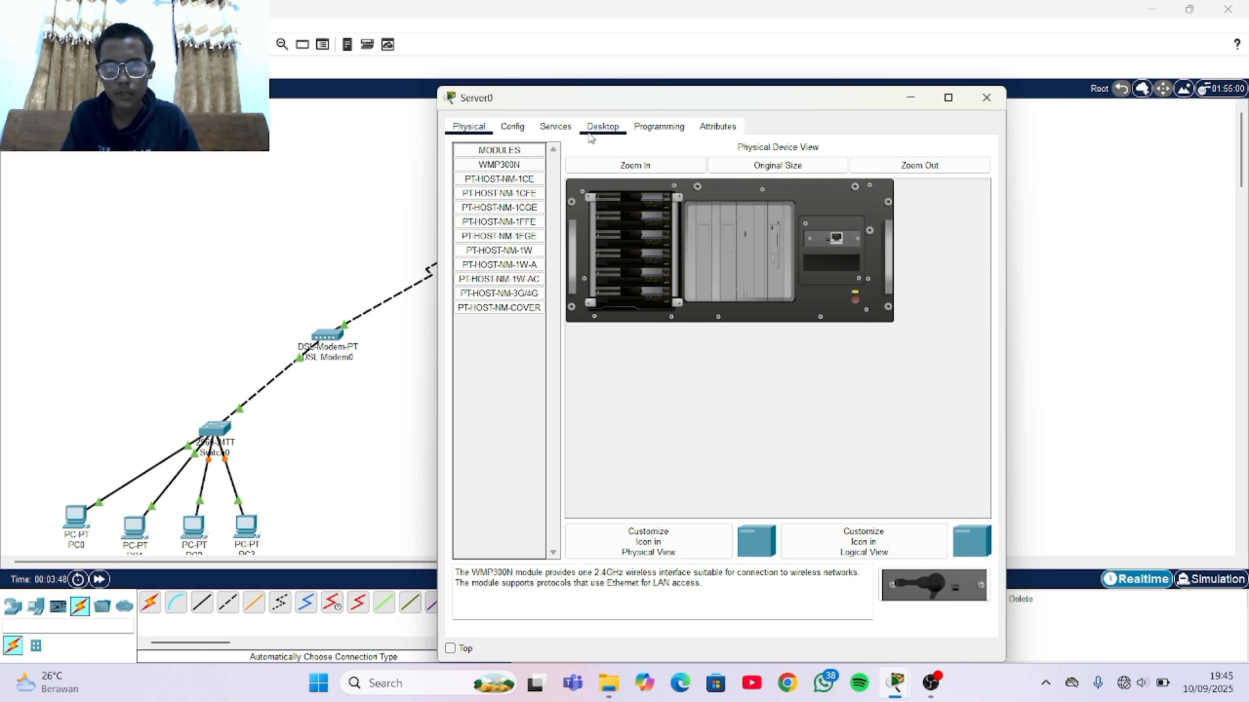
click(592, 129)
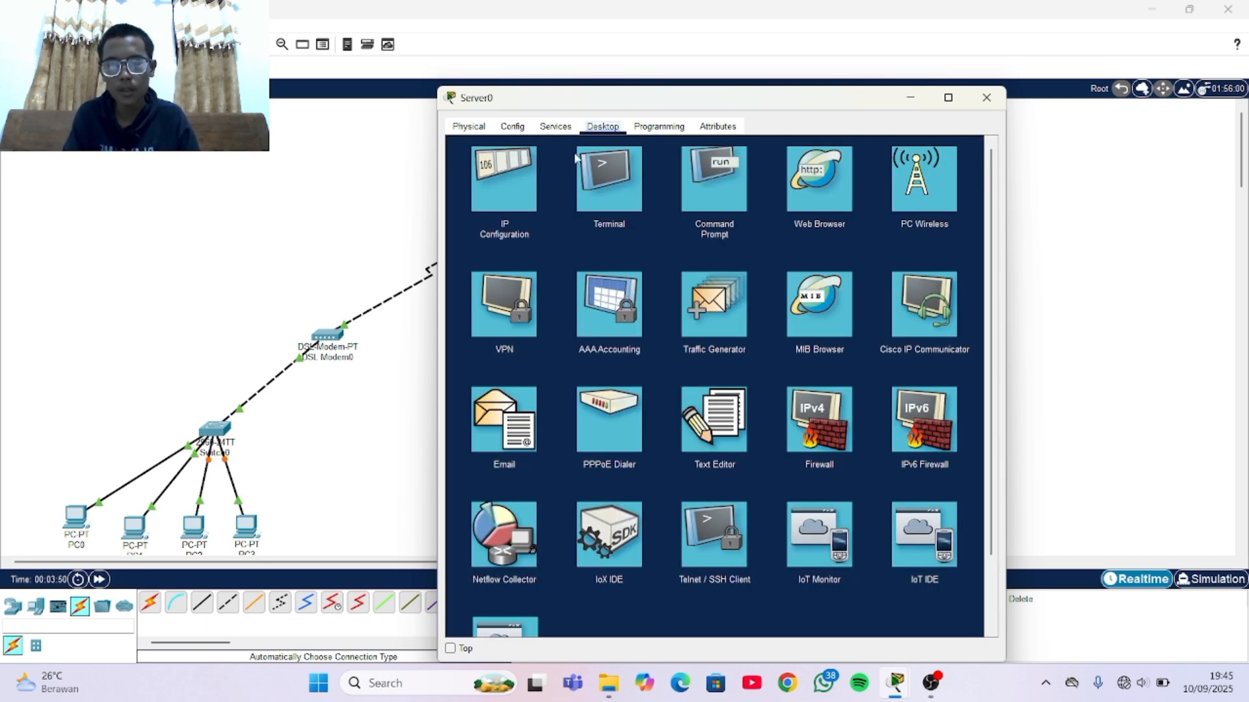
click(505, 195)
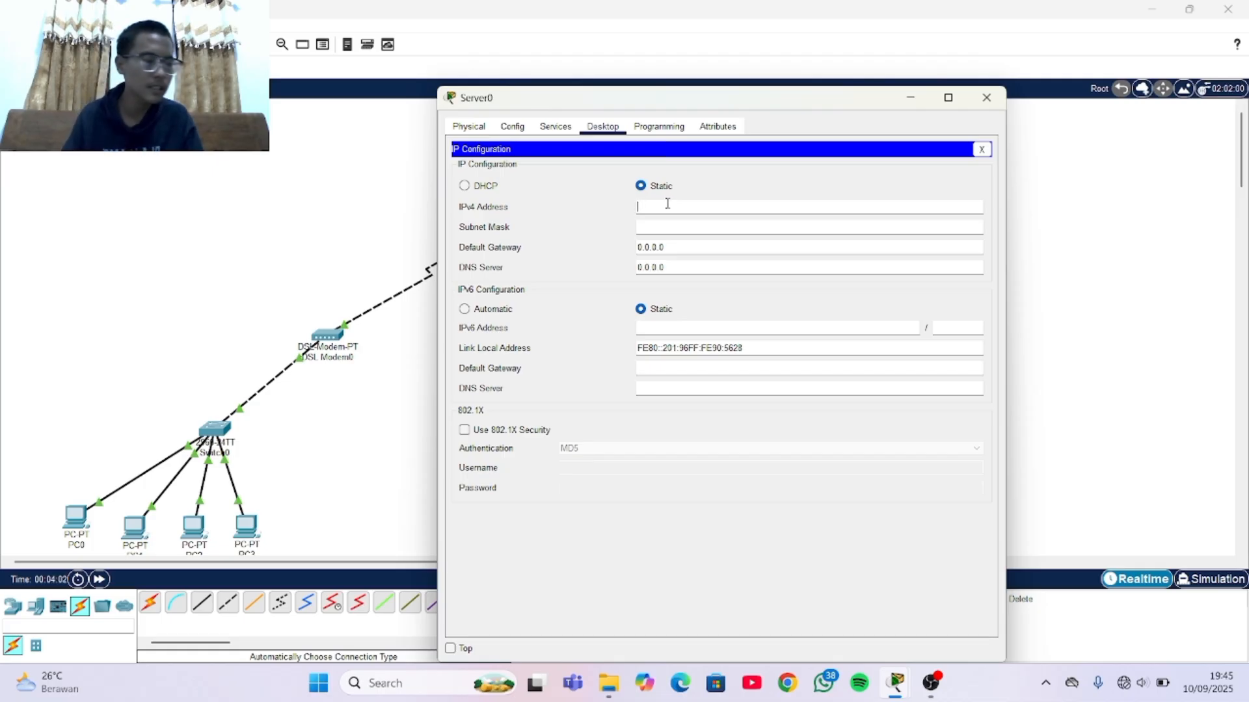
click(667, 203)
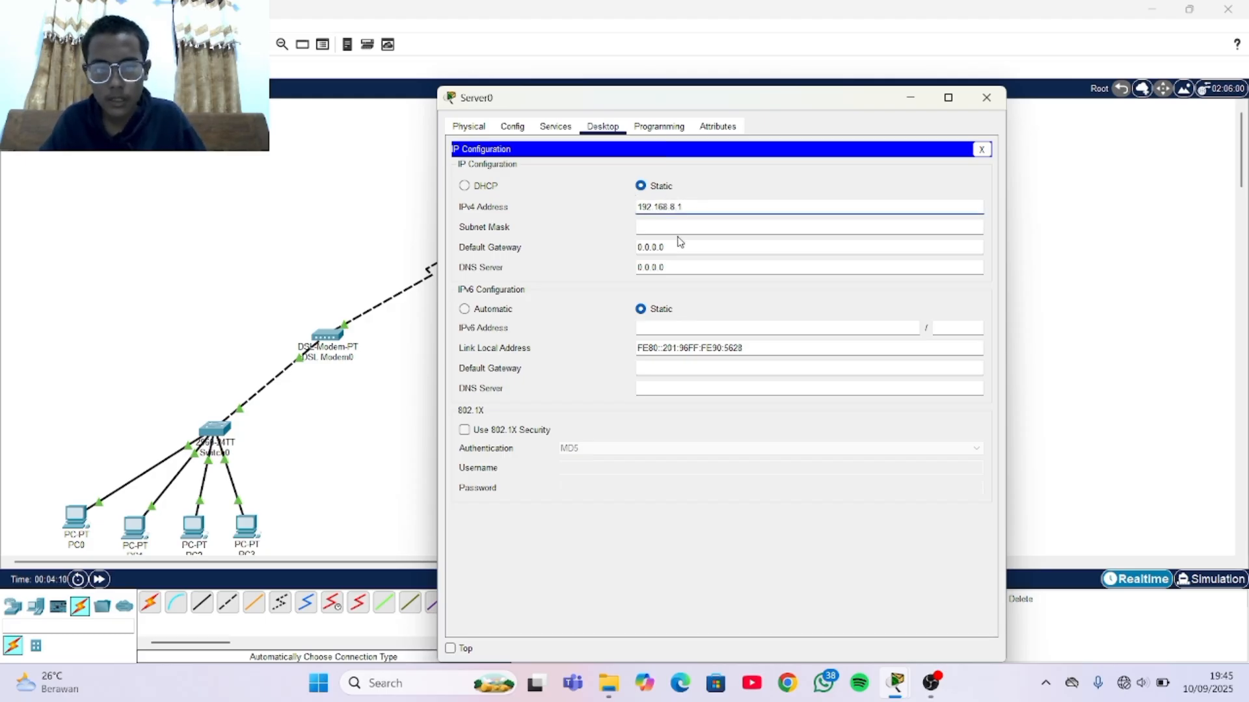
click(685, 221)
click(694, 245)
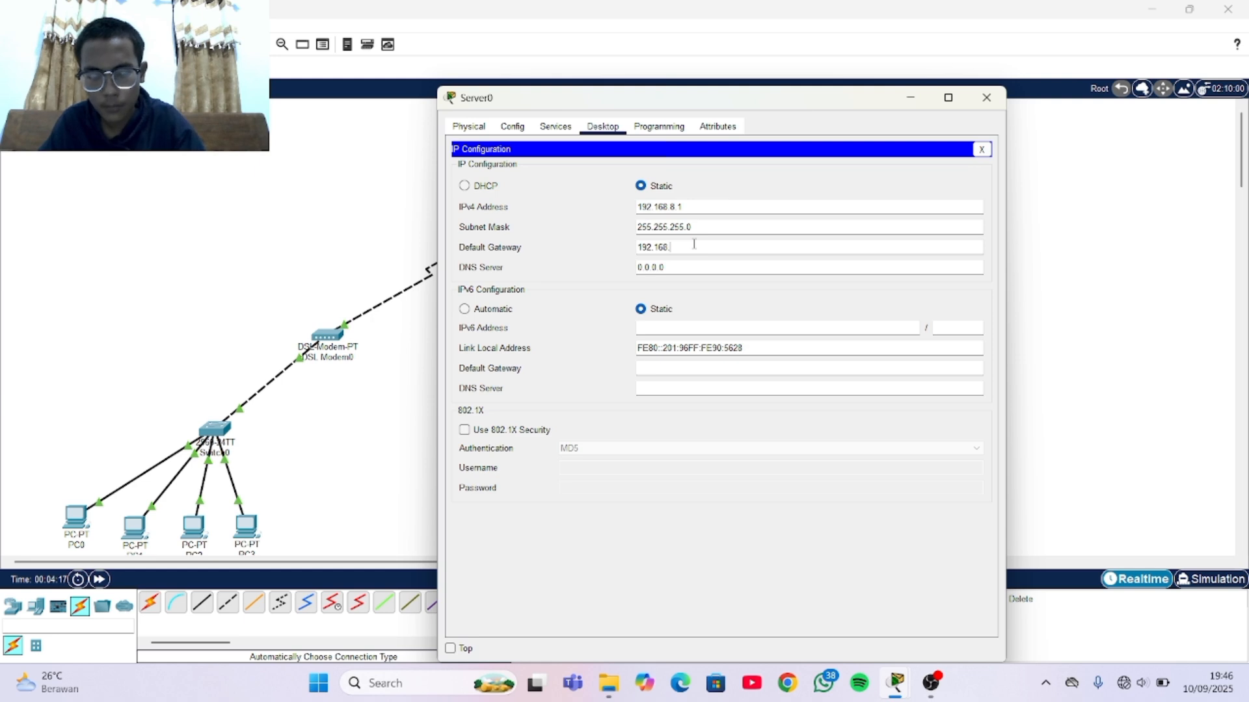
text(192.168.8.0)
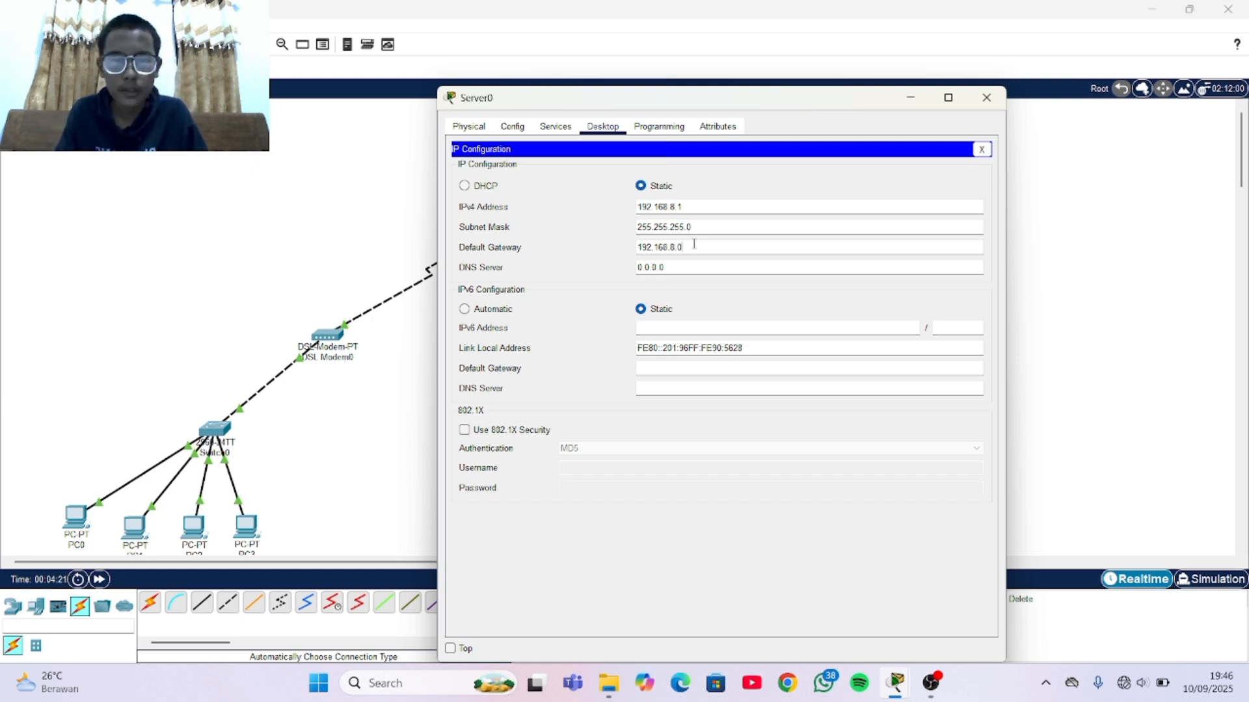
Enable Server0's DHCP service and save serverPool with start address 192.168.8.2 and a maximum of 254 users.
click(554, 127)
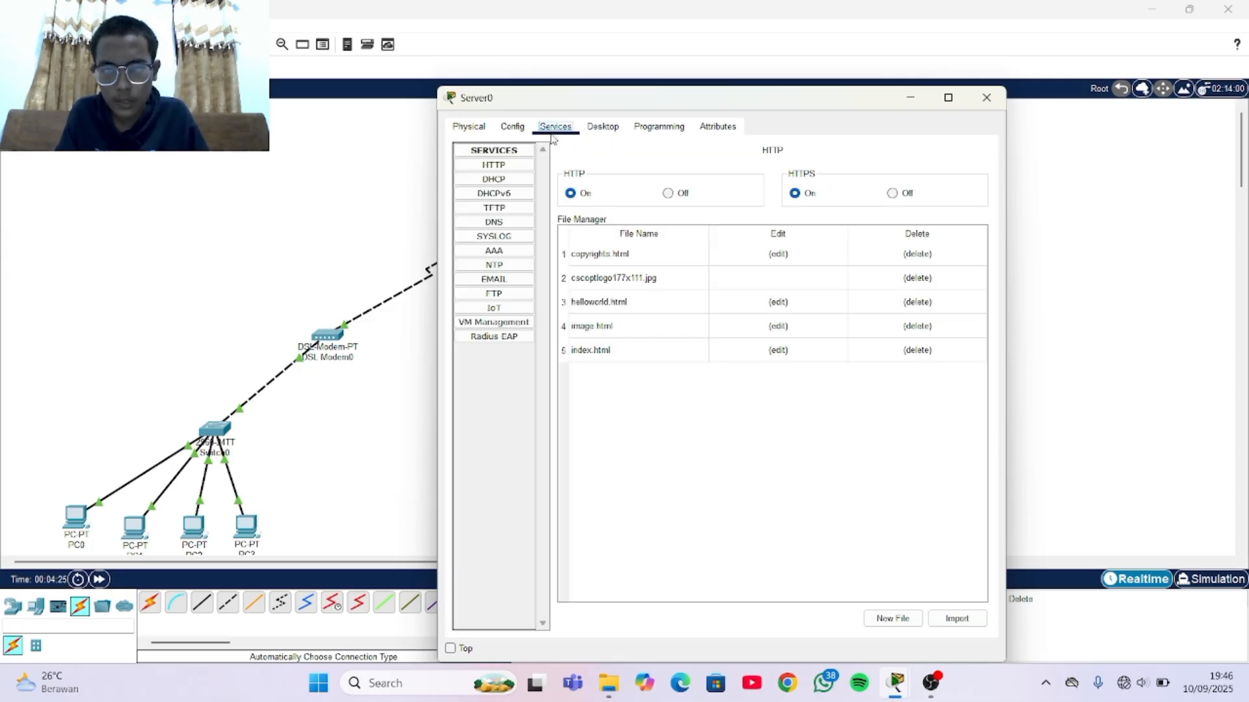
click(528, 179)
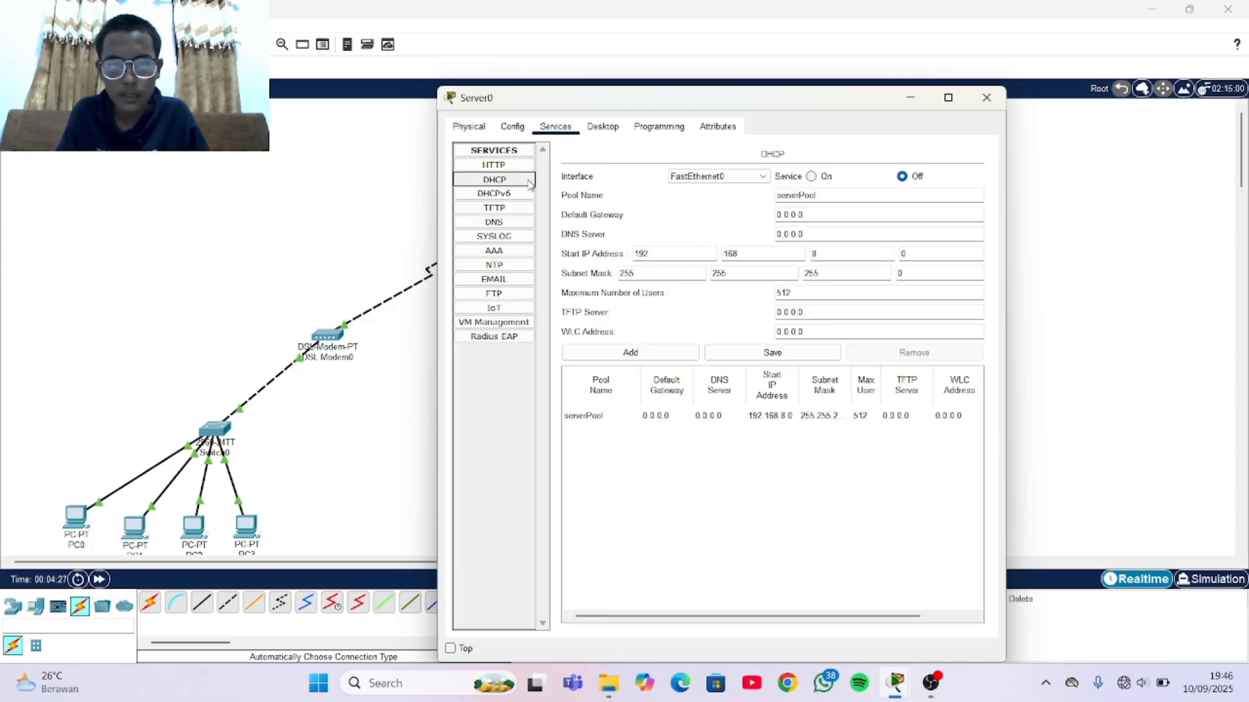
click(809, 167)
click(811, 176)
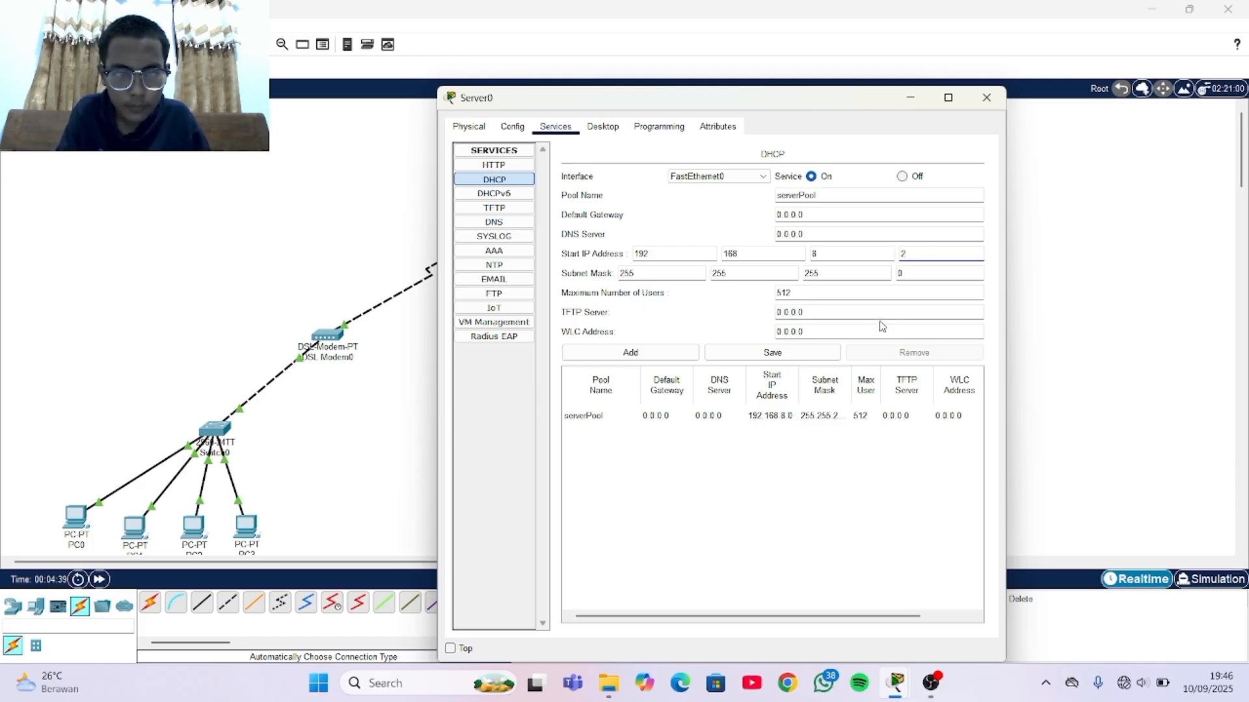
click(877, 289)
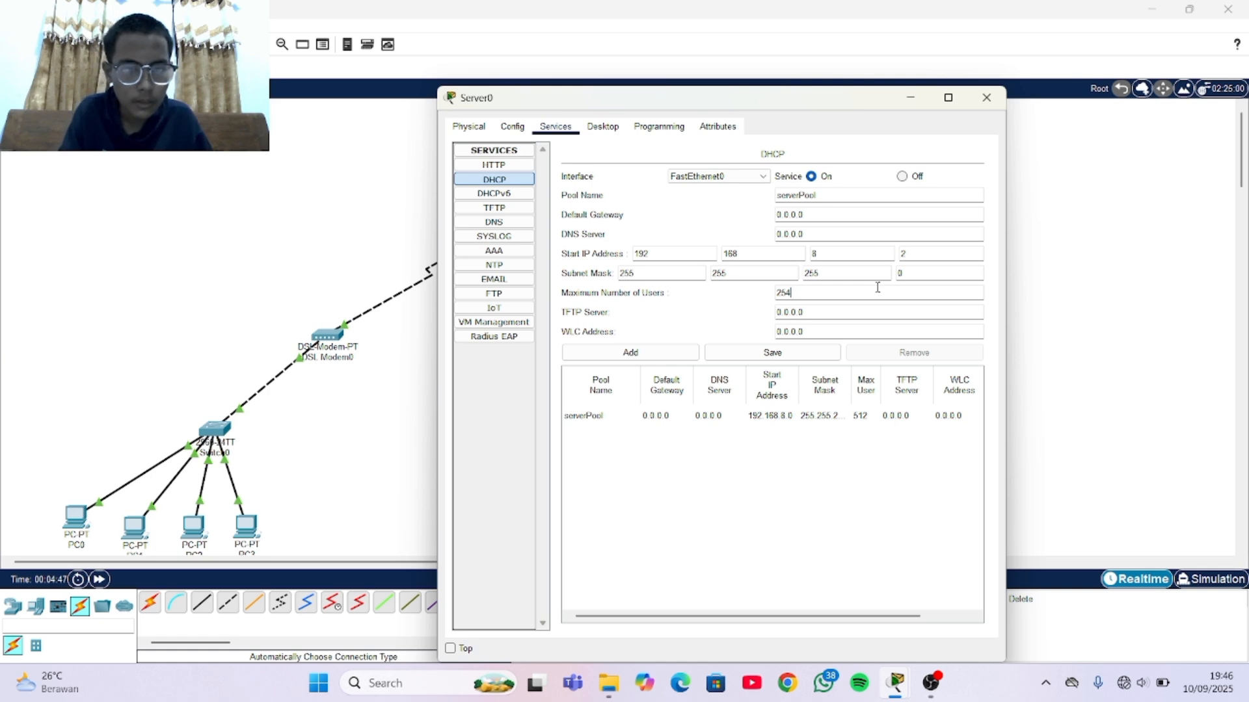
click(795, 356)
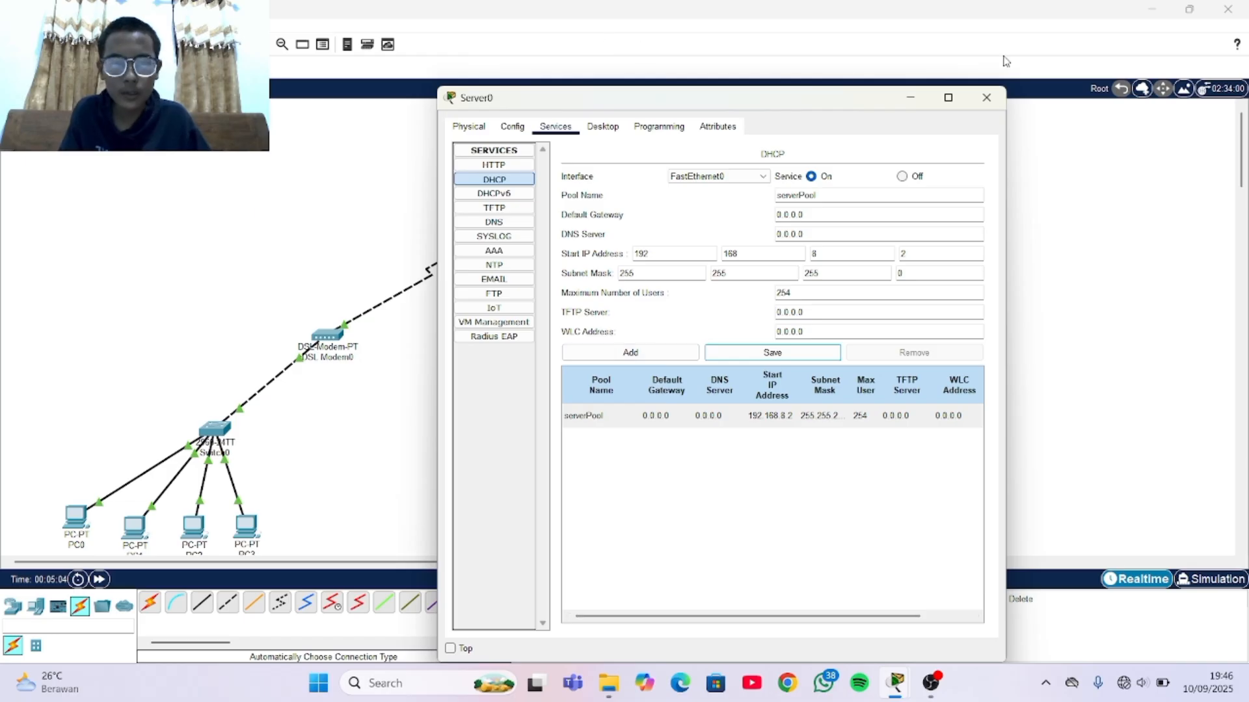
click(987, 97)
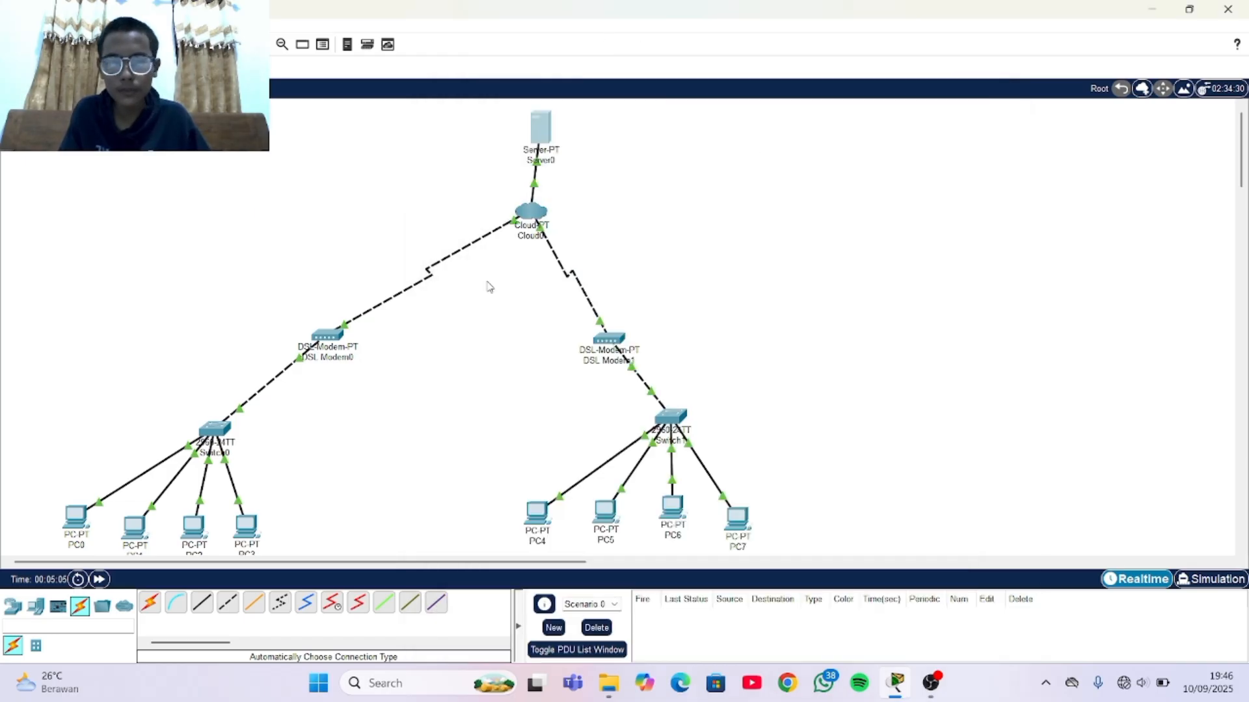
Add DSL connections in Cloud0 from Modem4 to Ethernet6 and from Modem5 to Ethernet6.
click(538, 212)
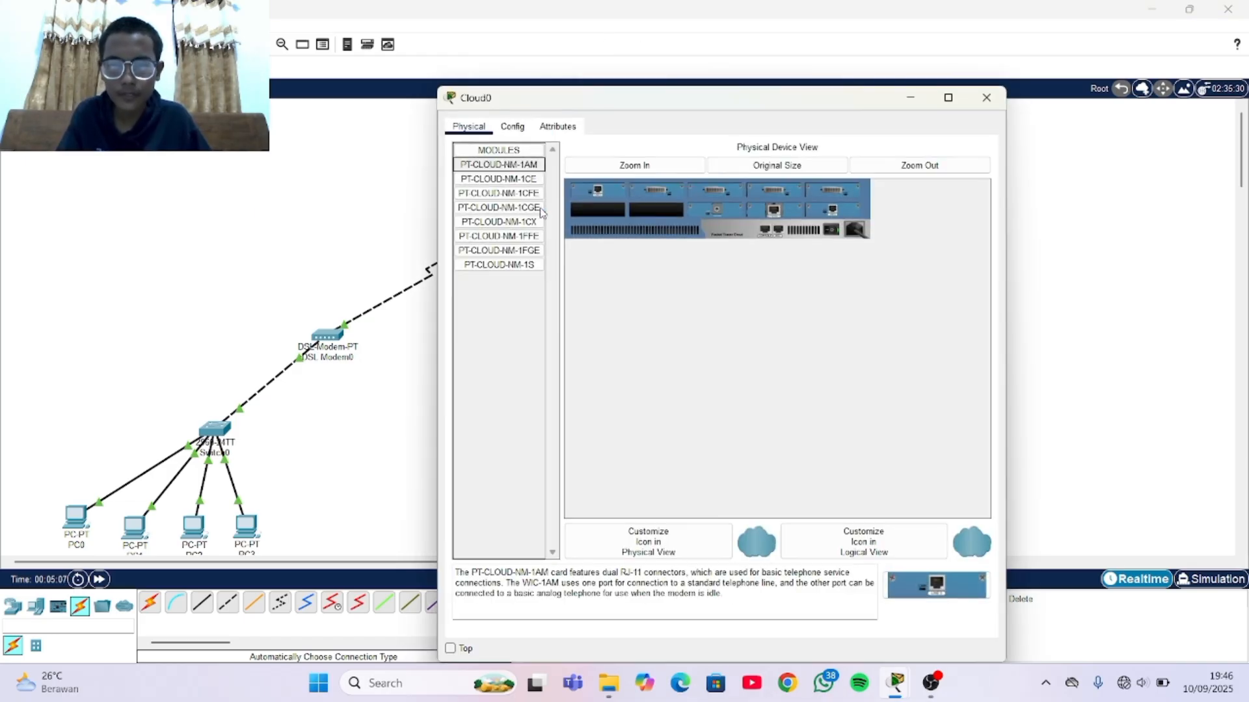
click(513, 127)
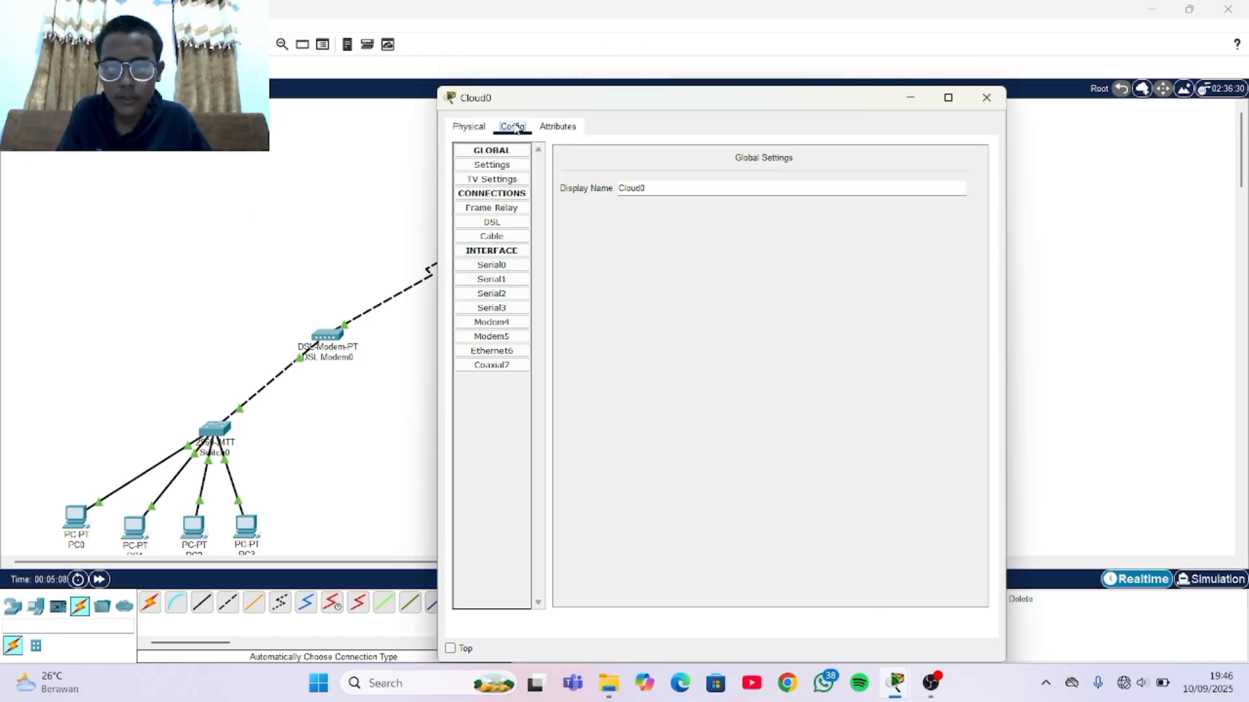
click(482, 222)
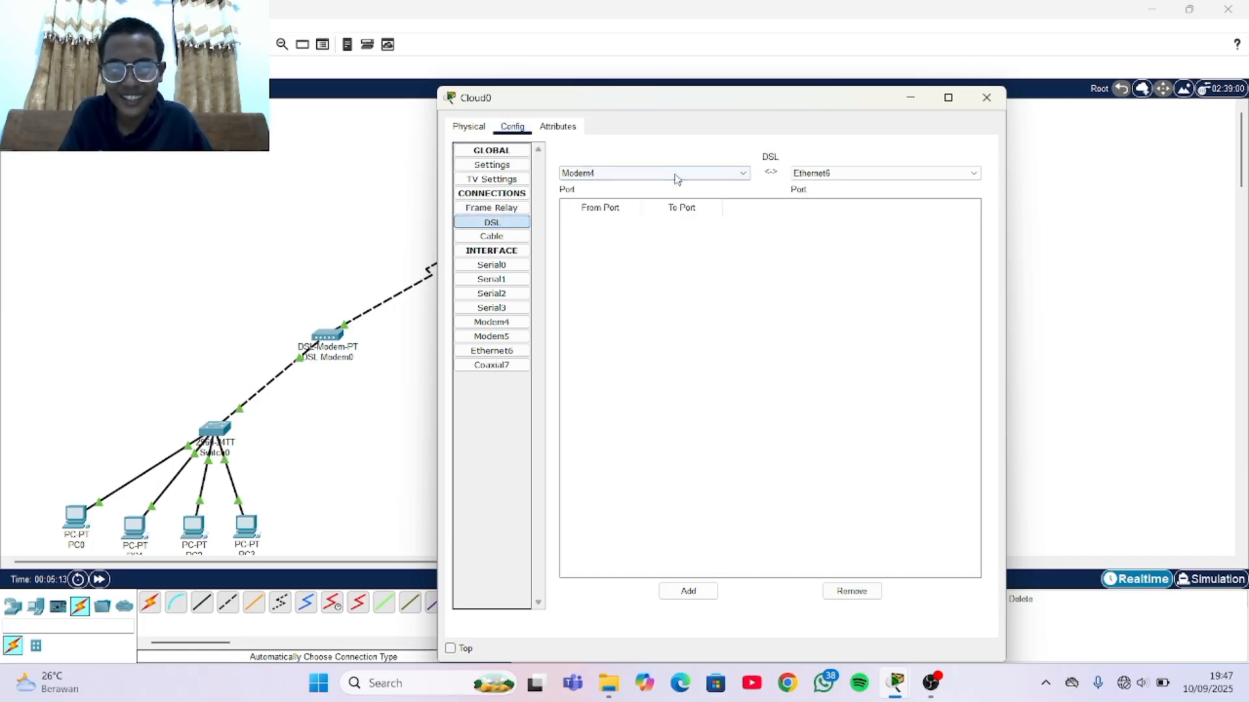
click(705, 598)
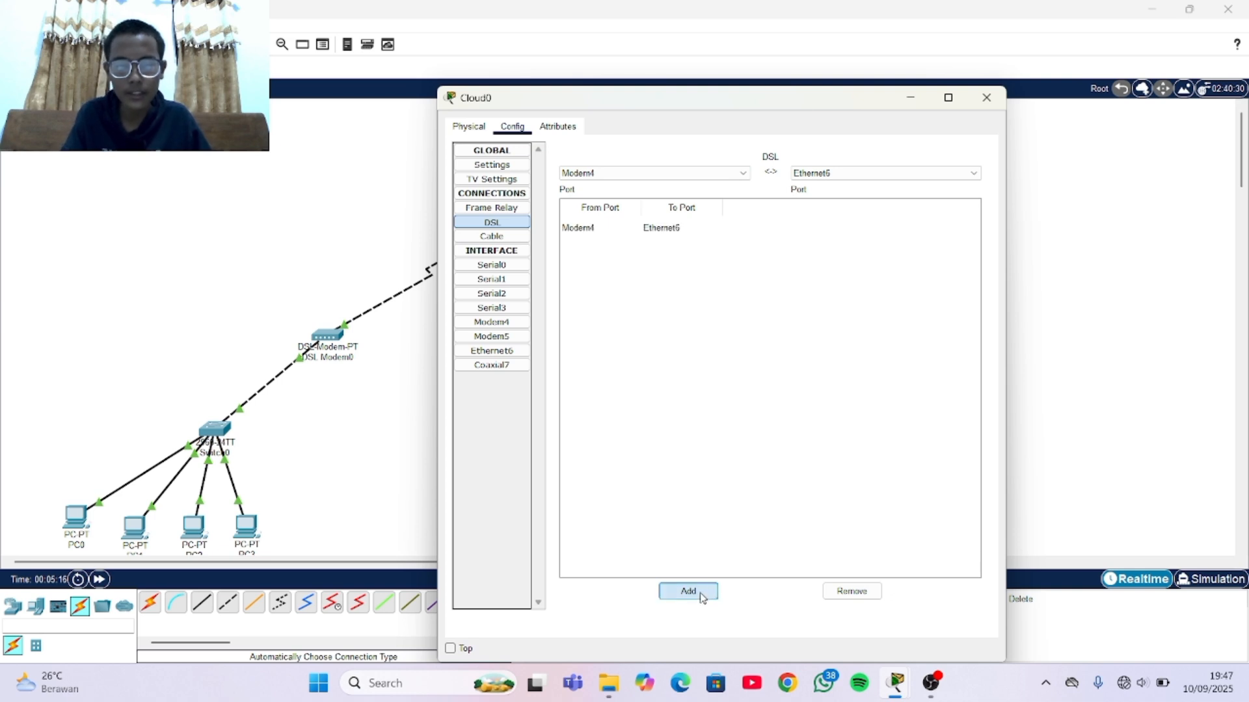
click(664, 174)
click(616, 196)
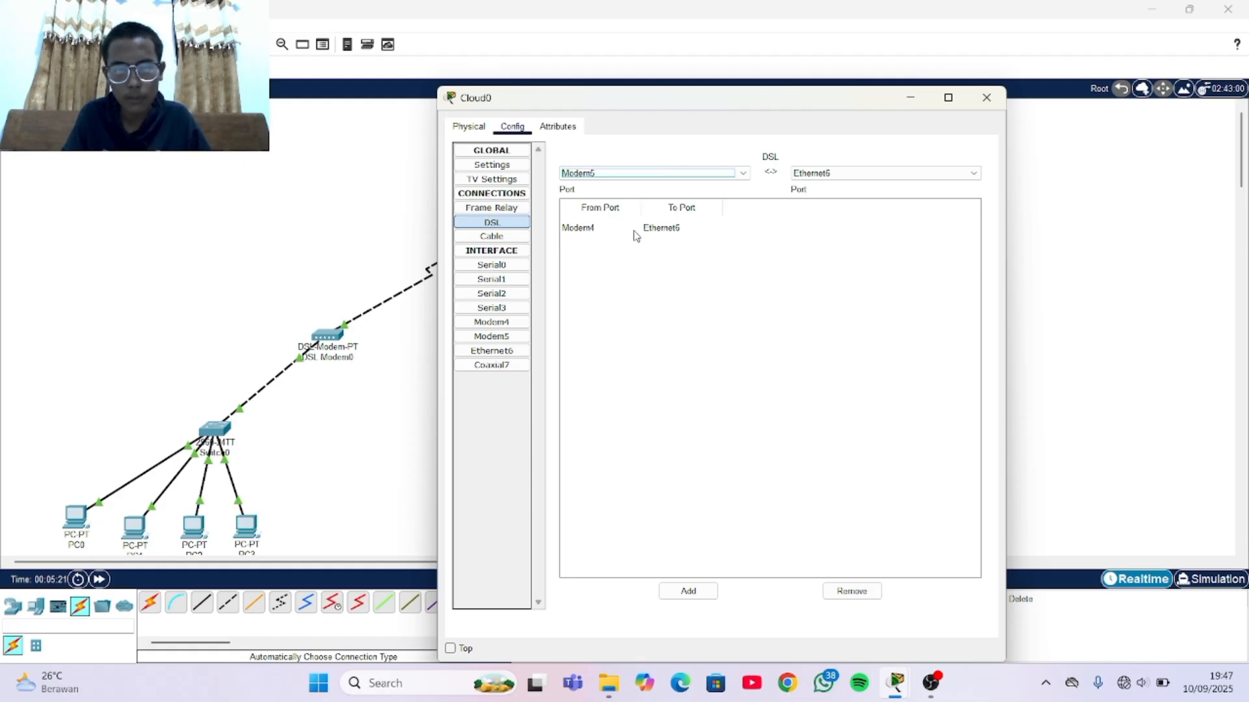
click(672, 596)
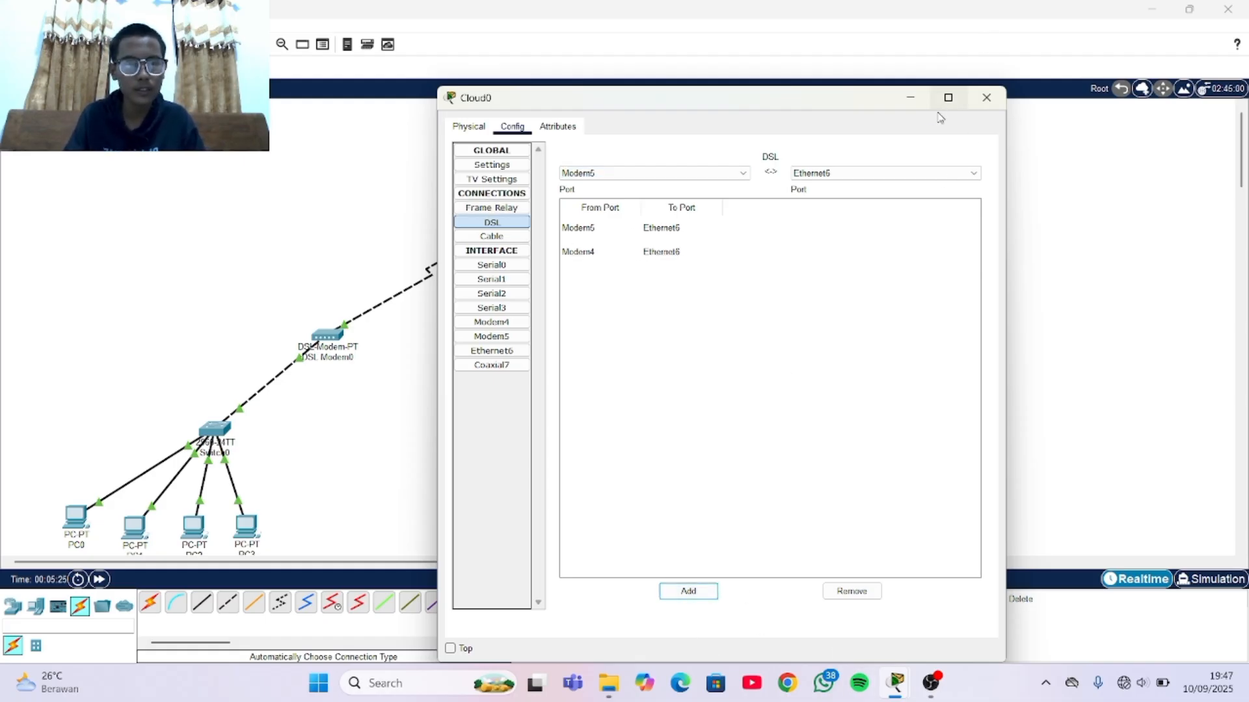
click(911, 103)
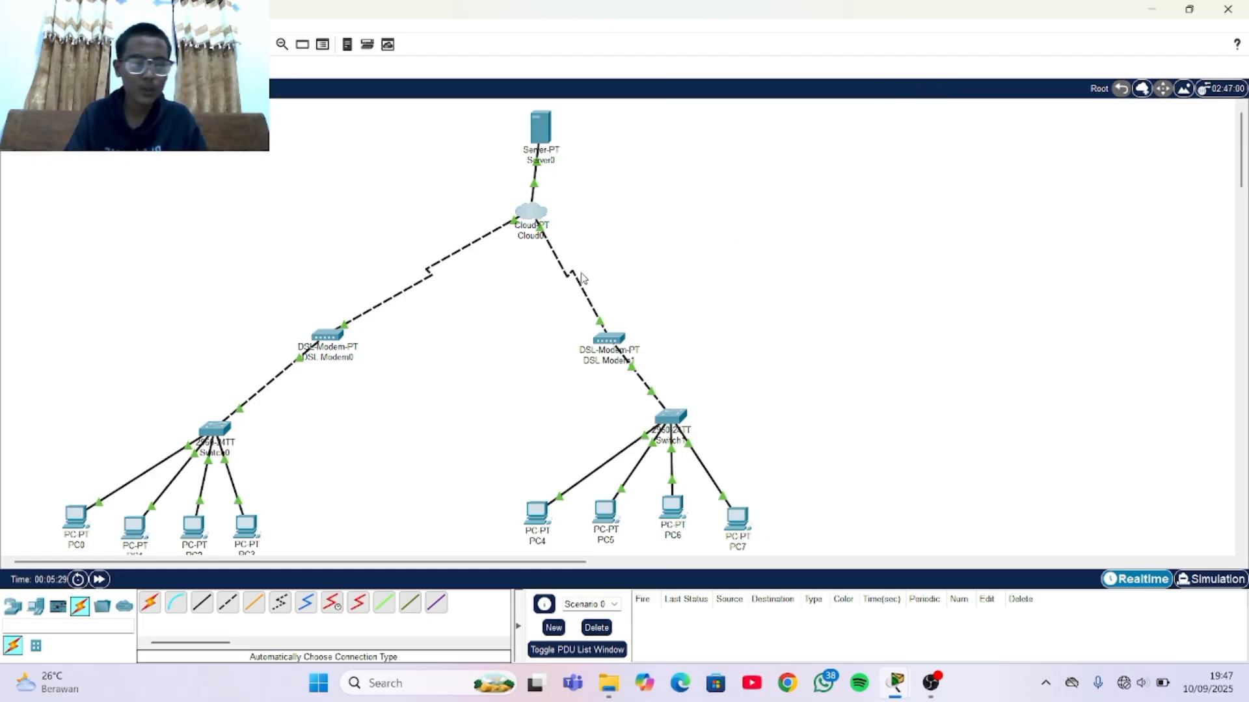
Switch PC0's IP configuration to DHCP and close its window.
click(72, 518)
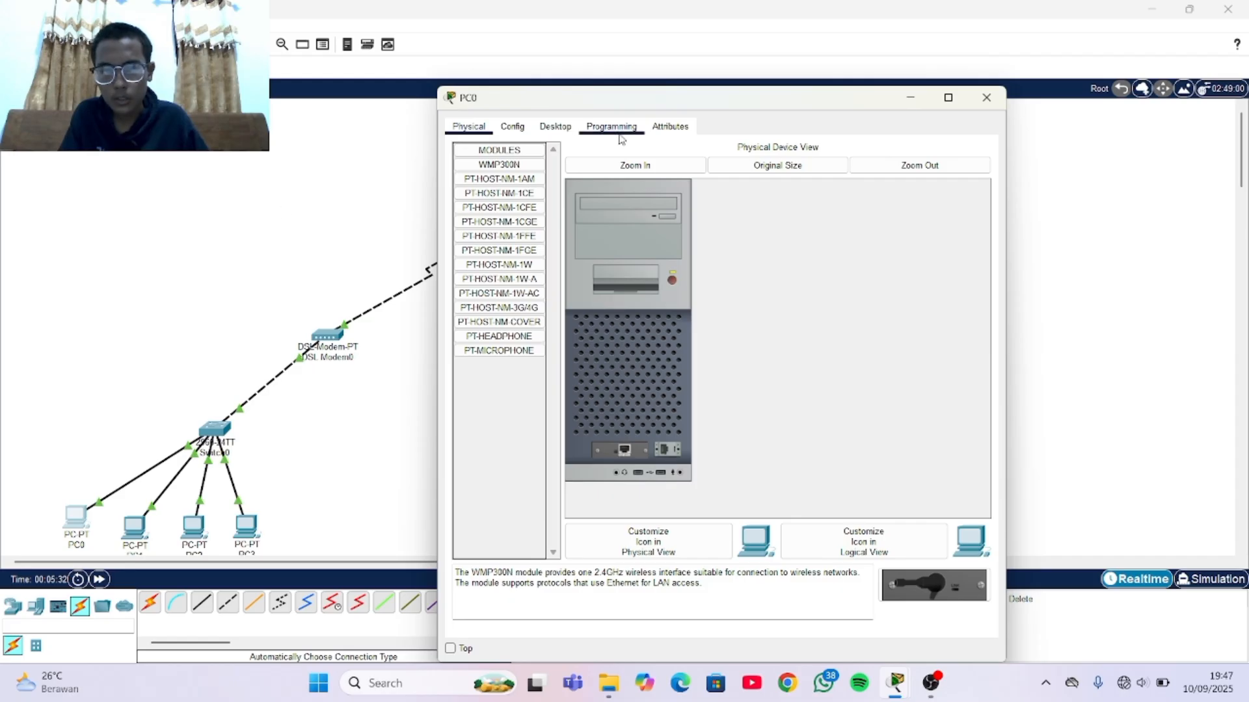
click(554, 127)
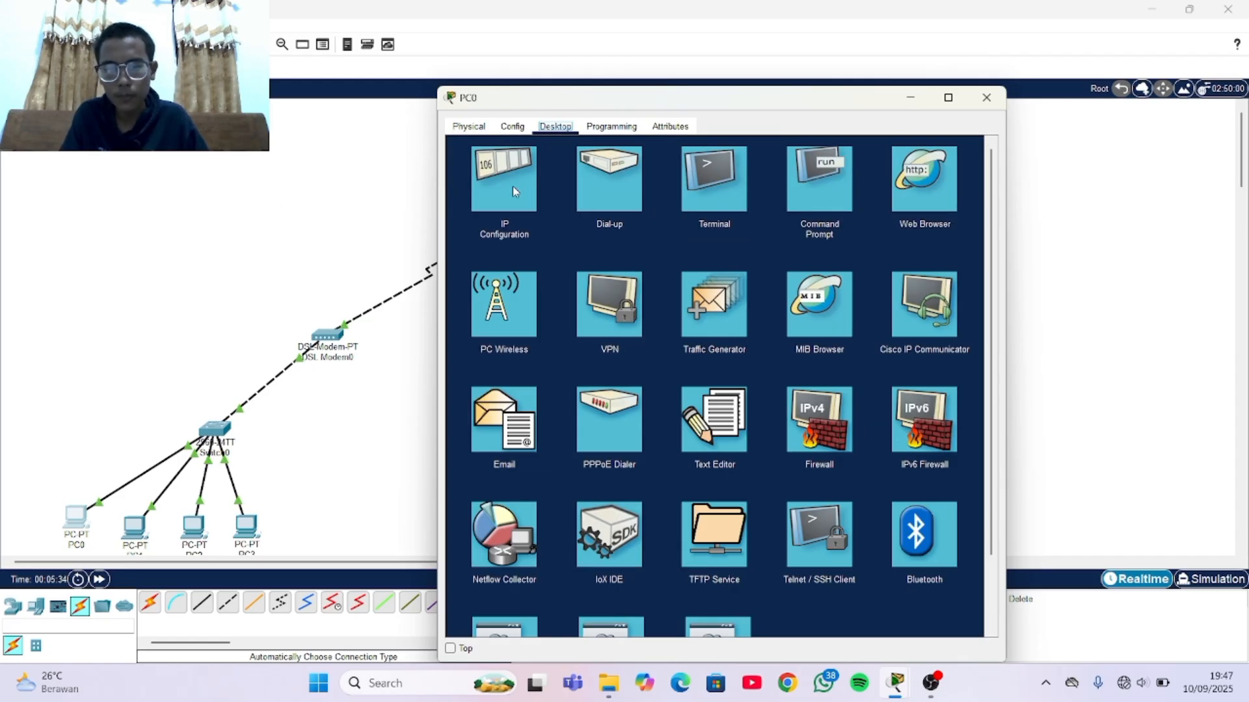
click(499, 203)
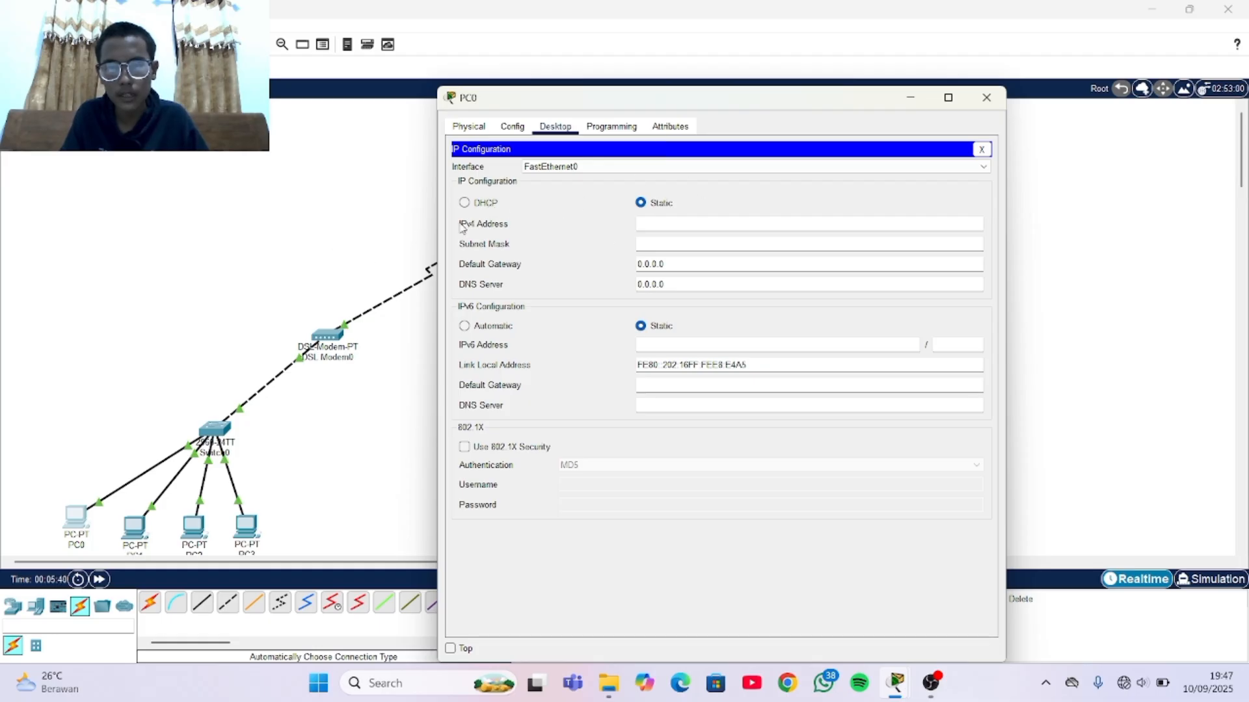
click(486, 204)
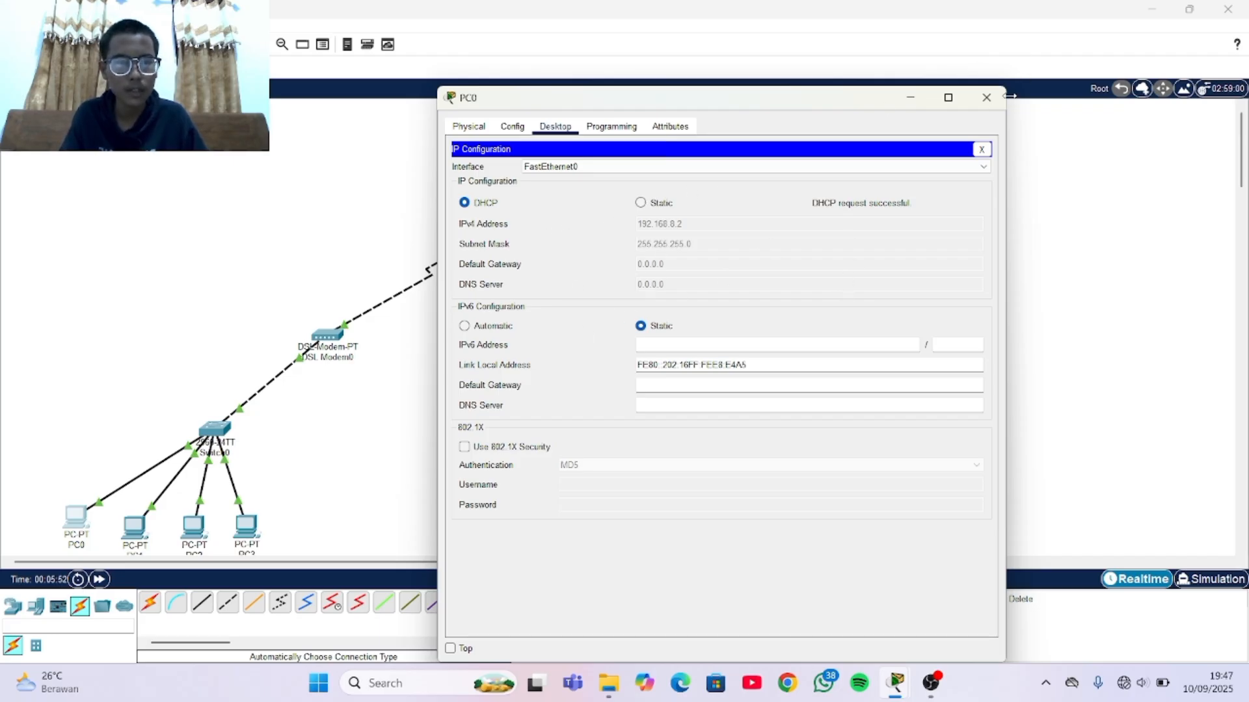
click(985, 97)
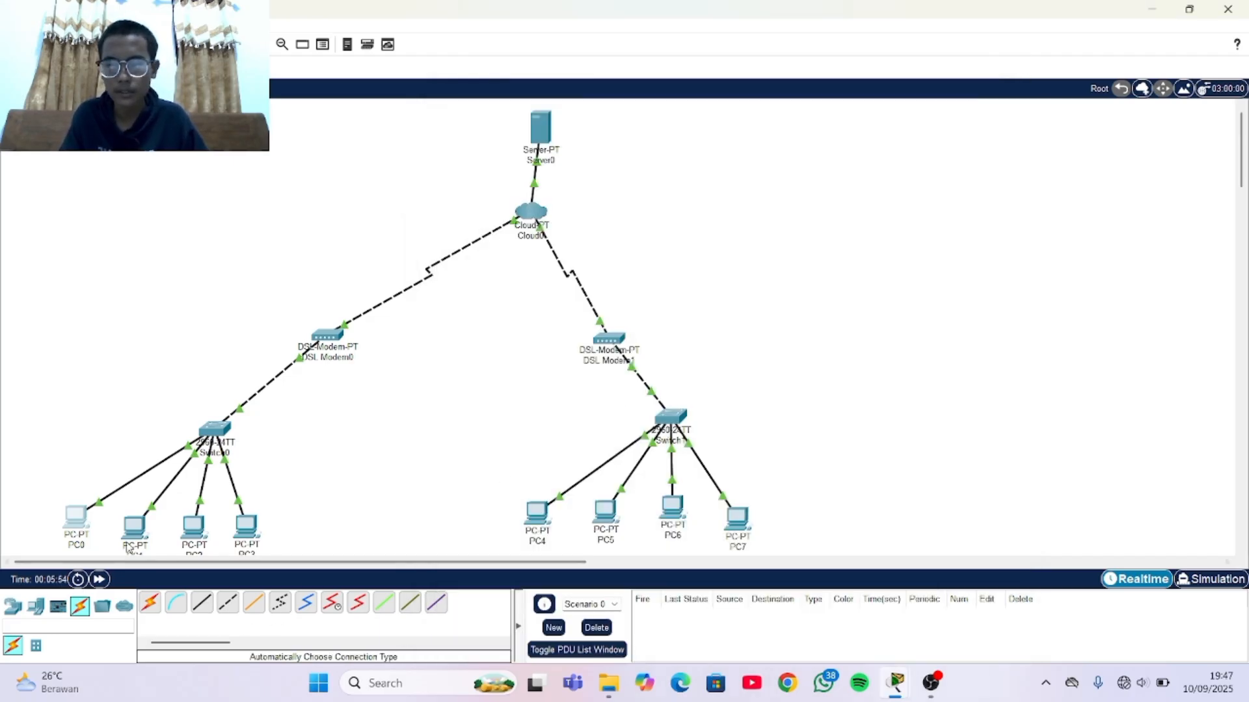
Switch PC1's IP configuration to DHCP and close its window.
click(149, 530)
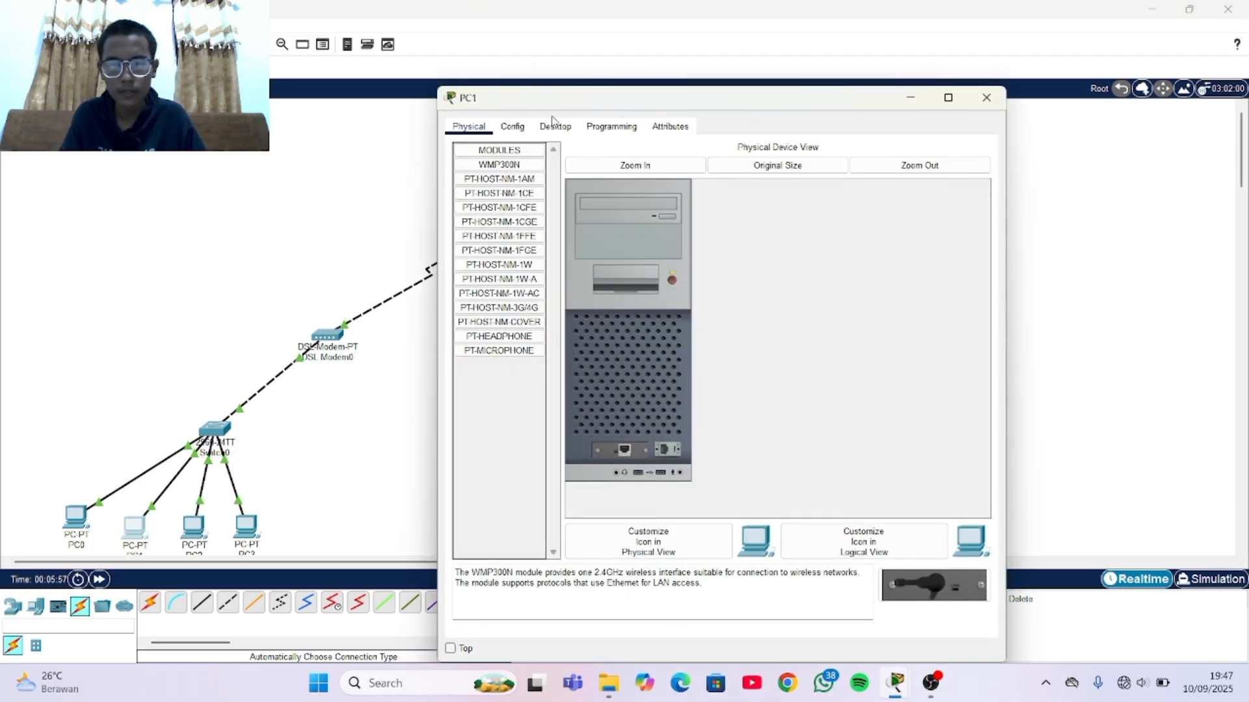
click(569, 126)
click(517, 187)
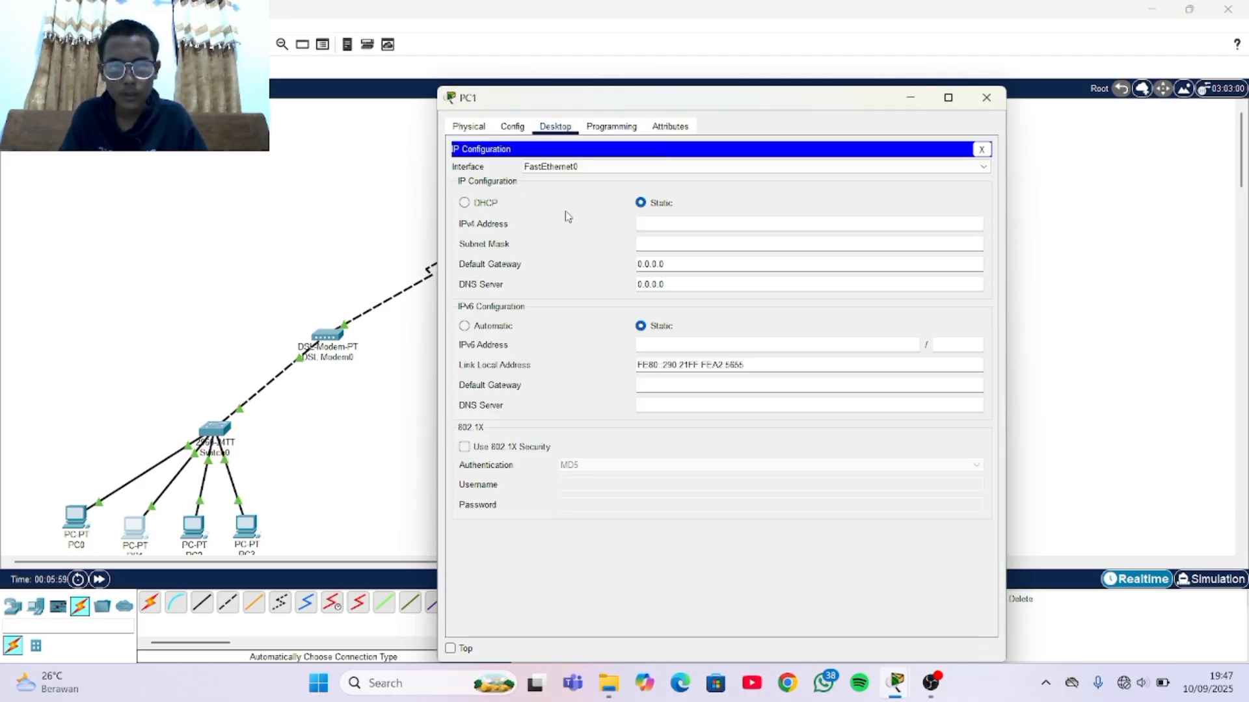
click(463, 203)
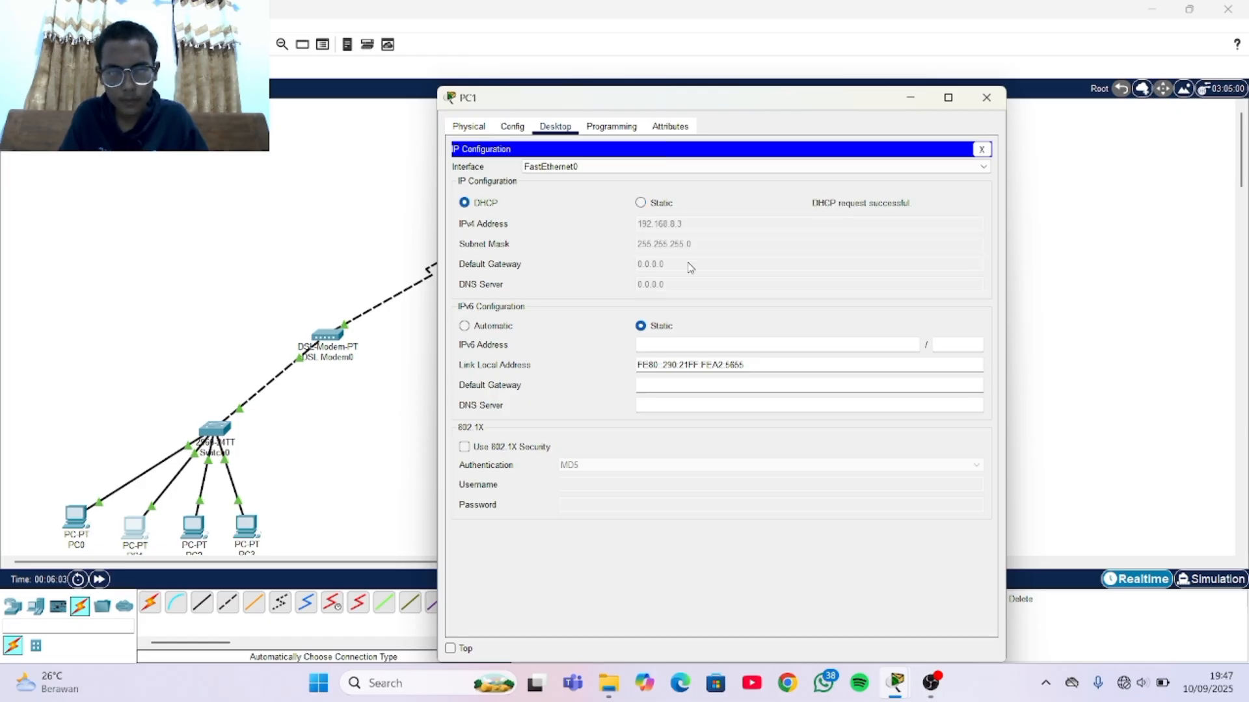
click(977, 99)
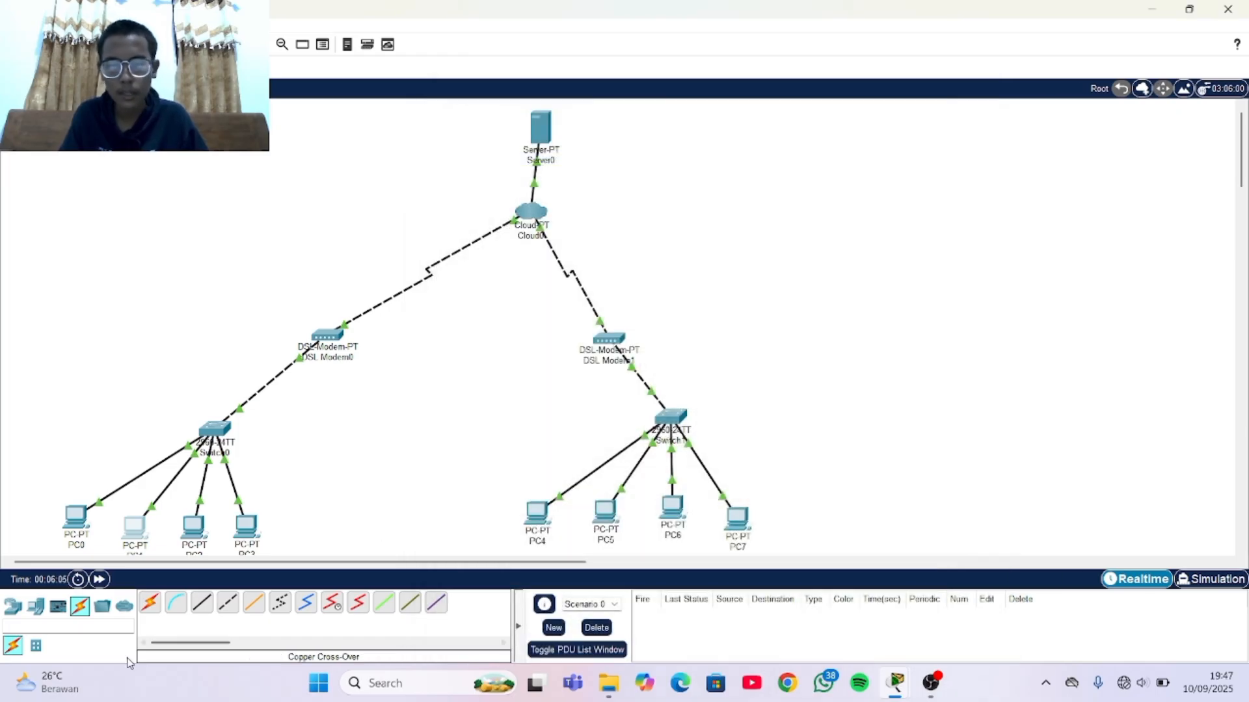
Switch PC2's IP configuration to DHCP and close its window.
click(189, 527)
click(556, 170)
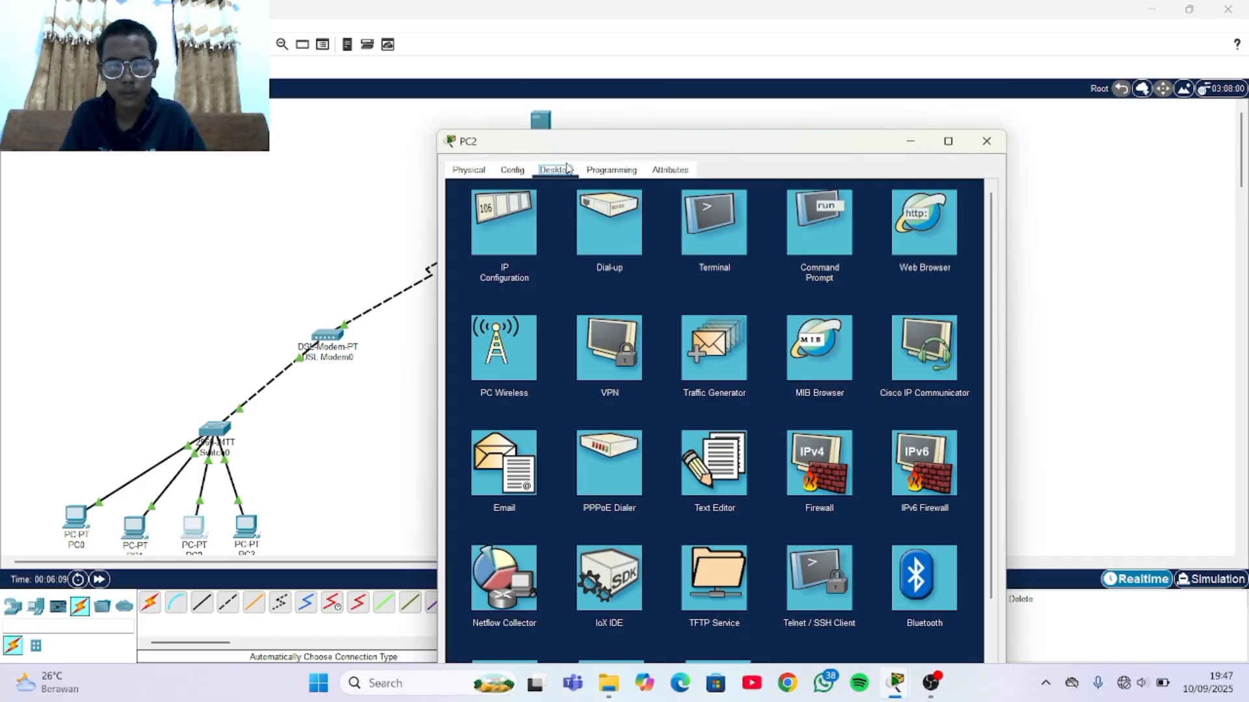
click(492, 243)
click(497, 244)
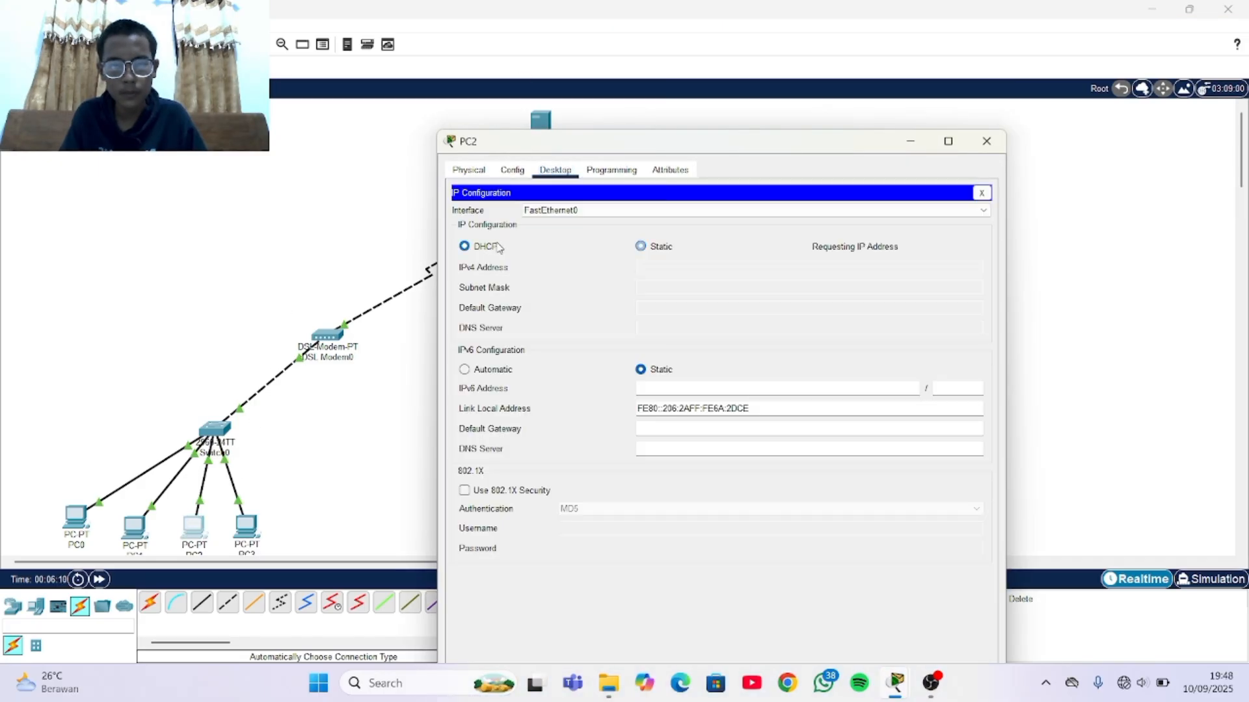
click(983, 142)
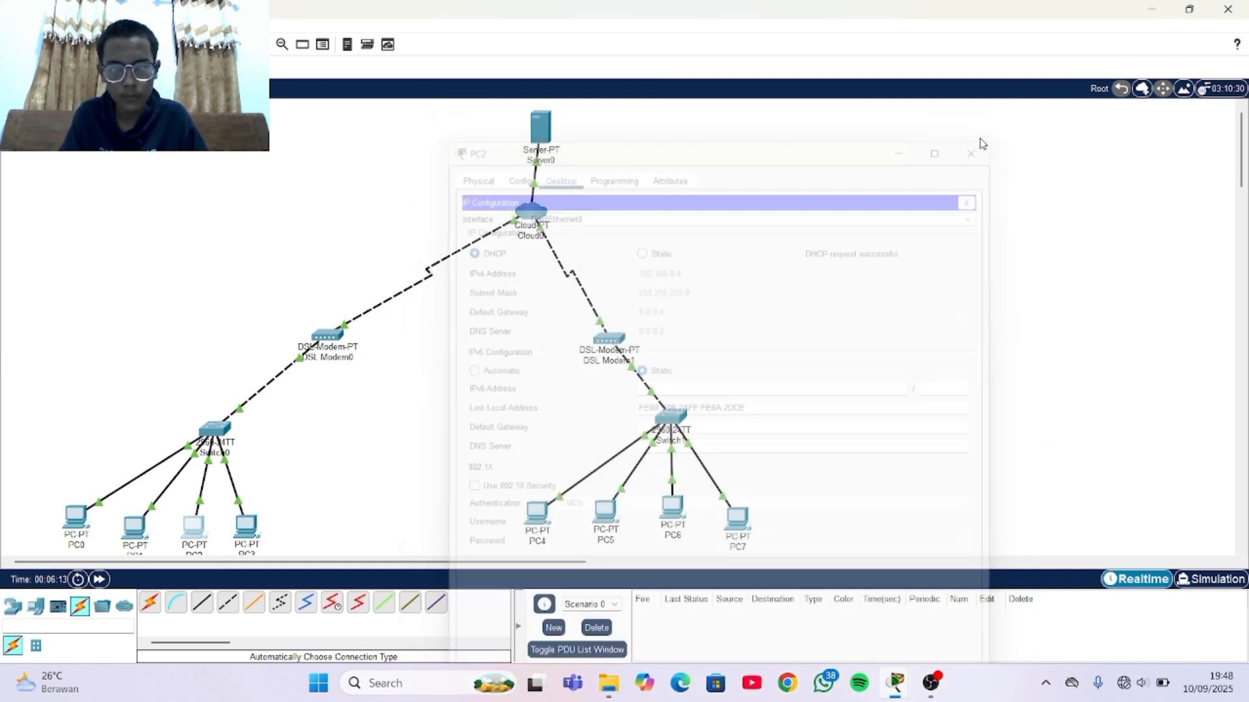
Switch PC3's IP configuration to DHCP and close its window.
click(246, 521)
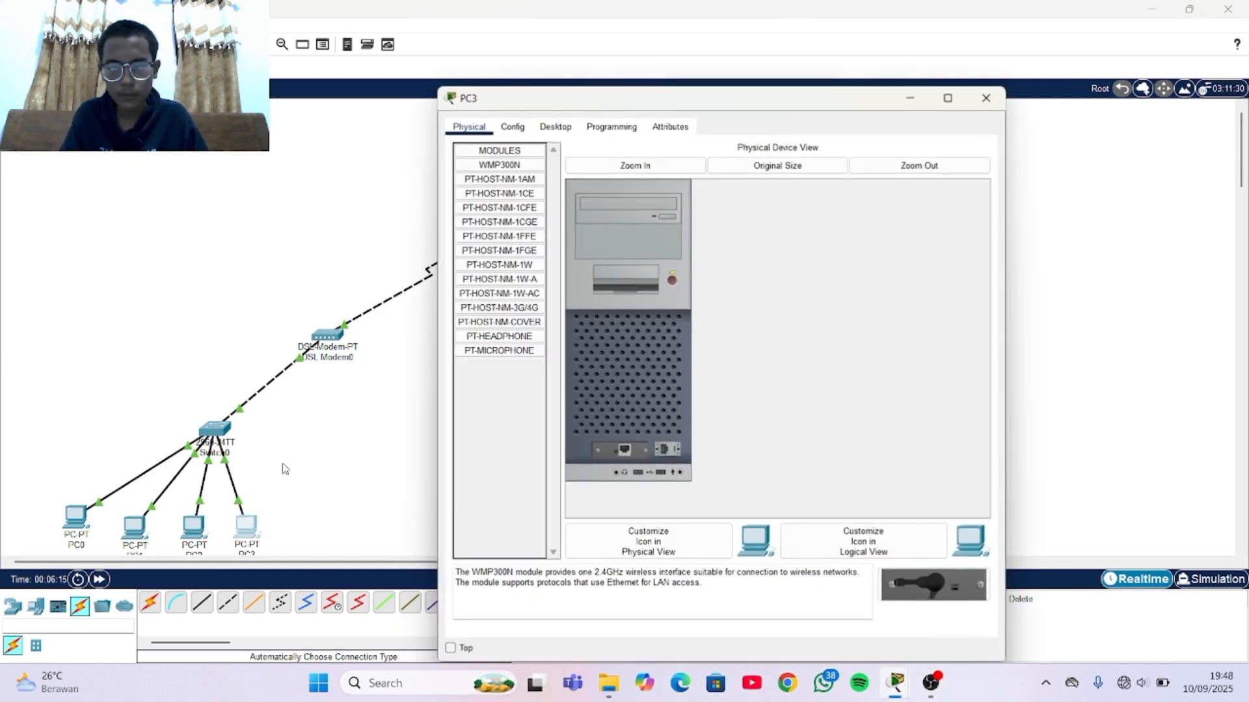
click(546, 127)
click(494, 189)
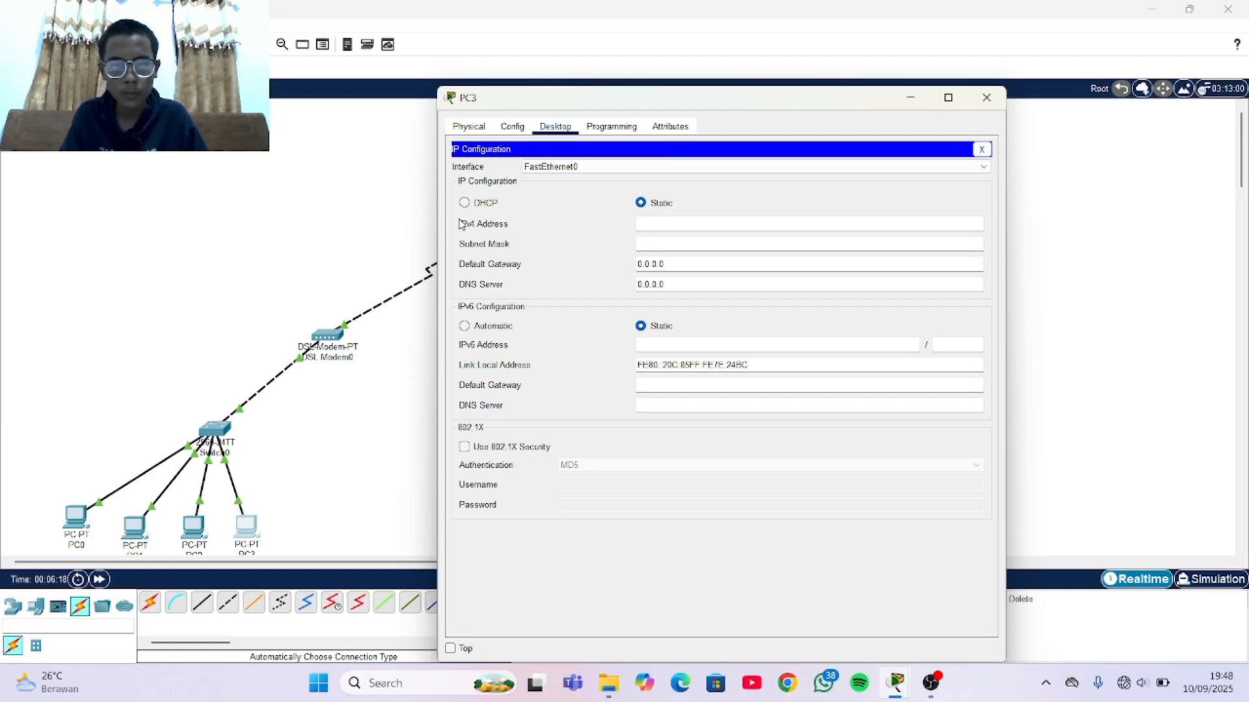
click(482, 206)
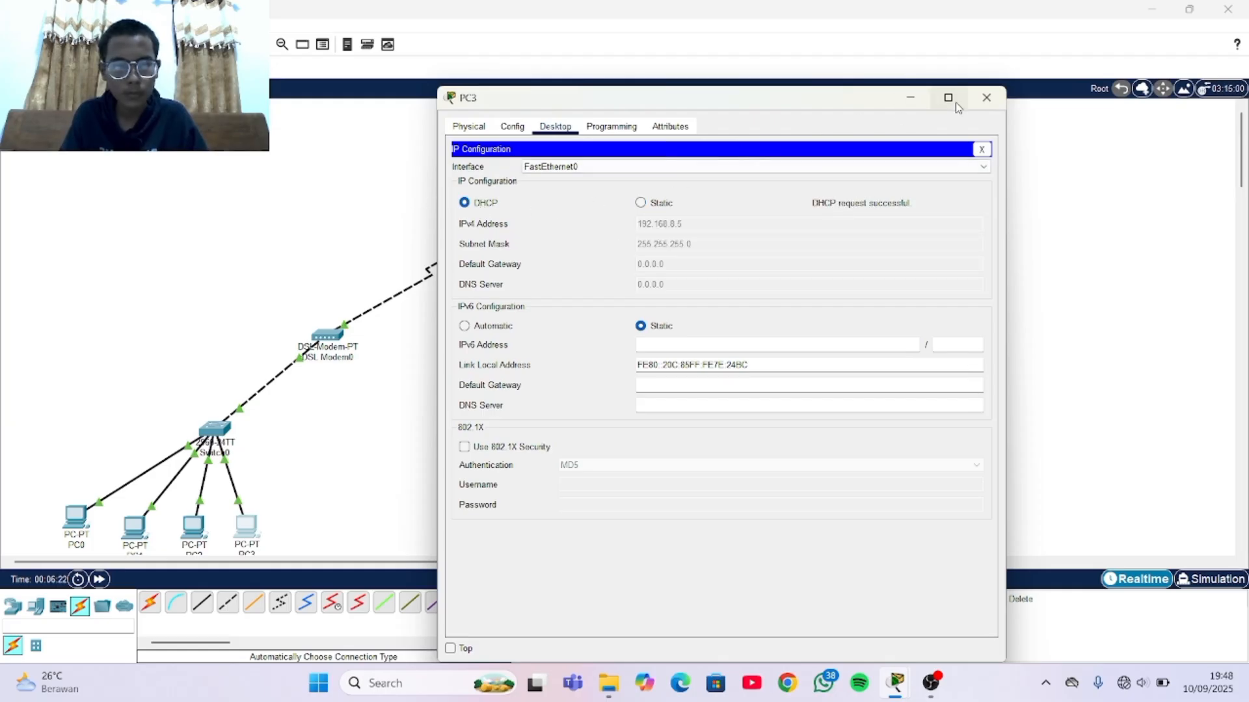
click(987, 97)
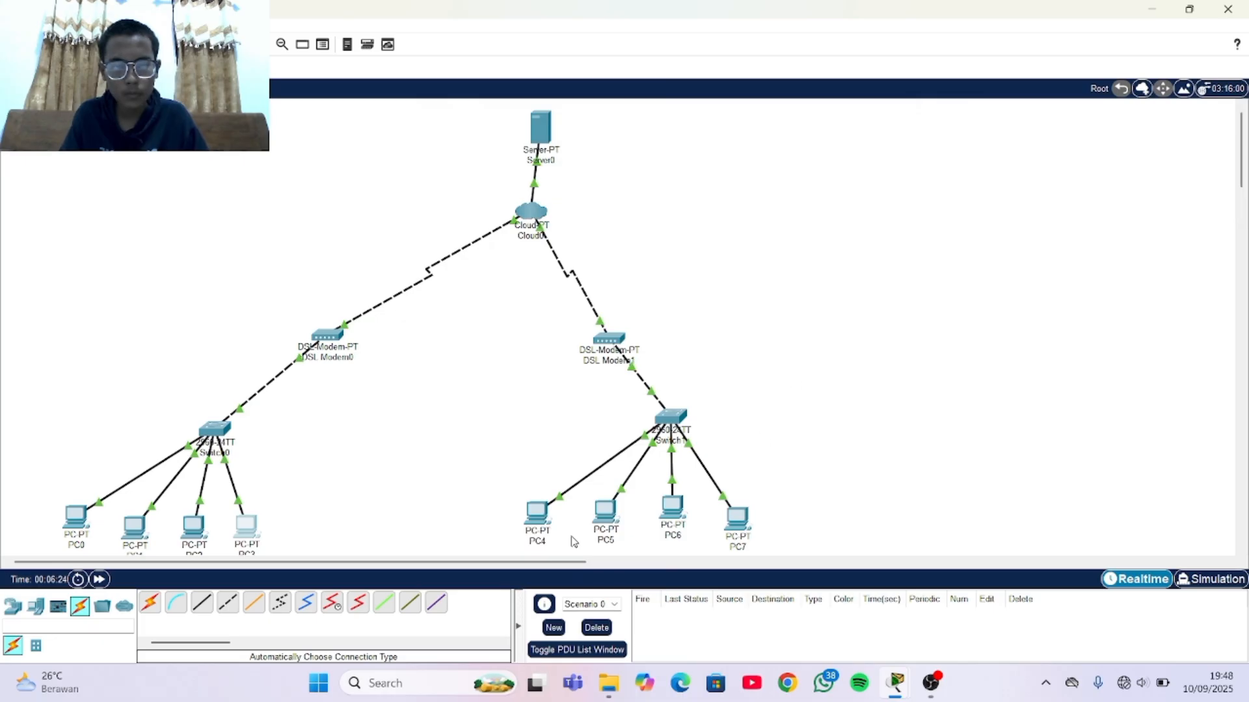
Switch PC4's IP configuration to DHCP and close its window.
click(538, 515)
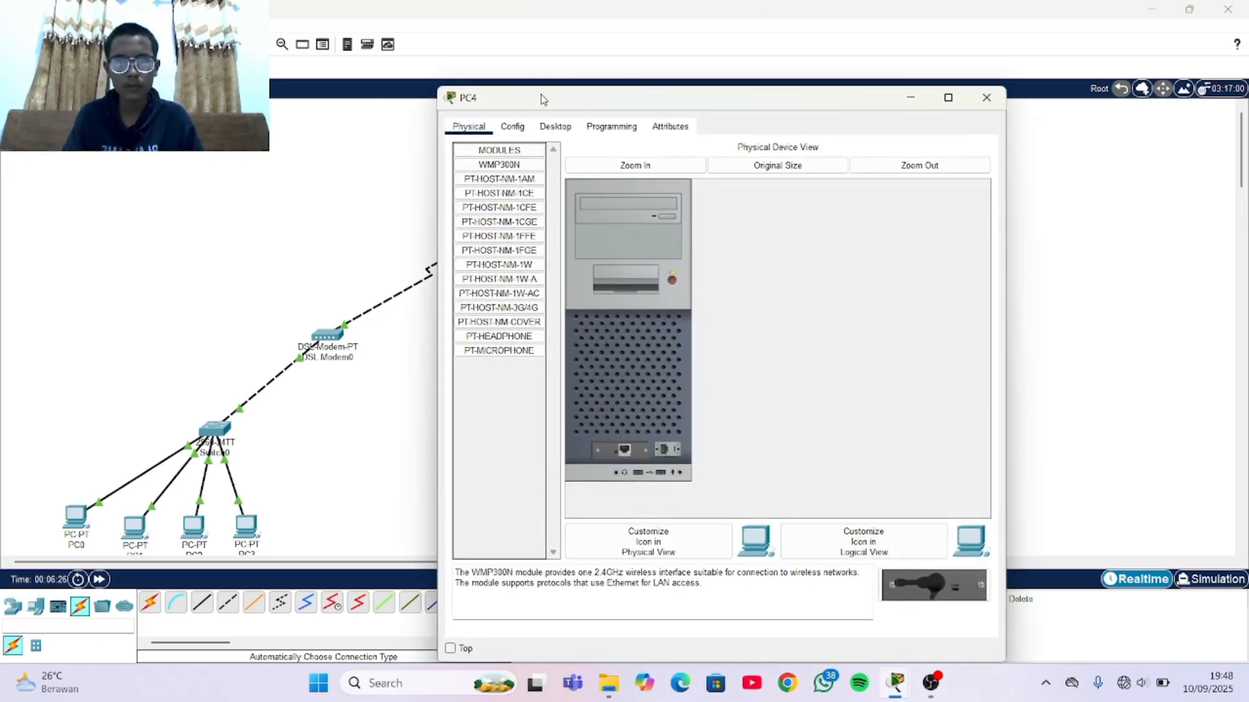
click(561, 127)
click(528, 195)
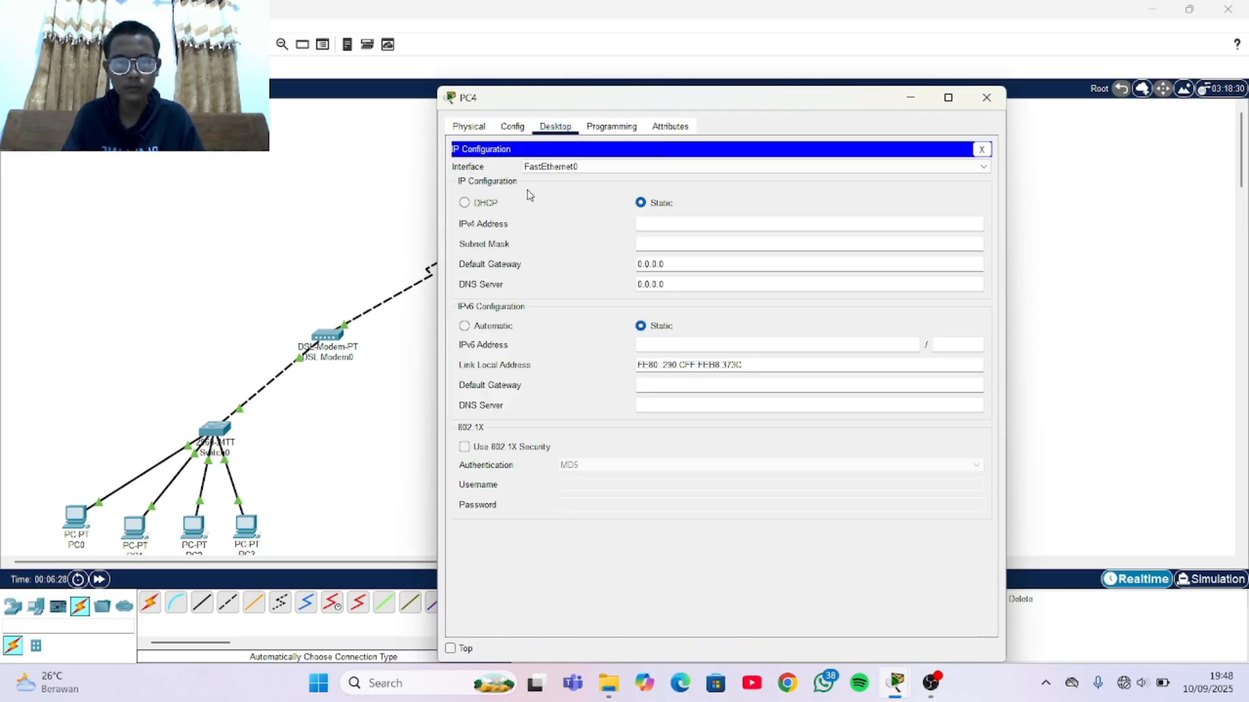
click(480, 206)
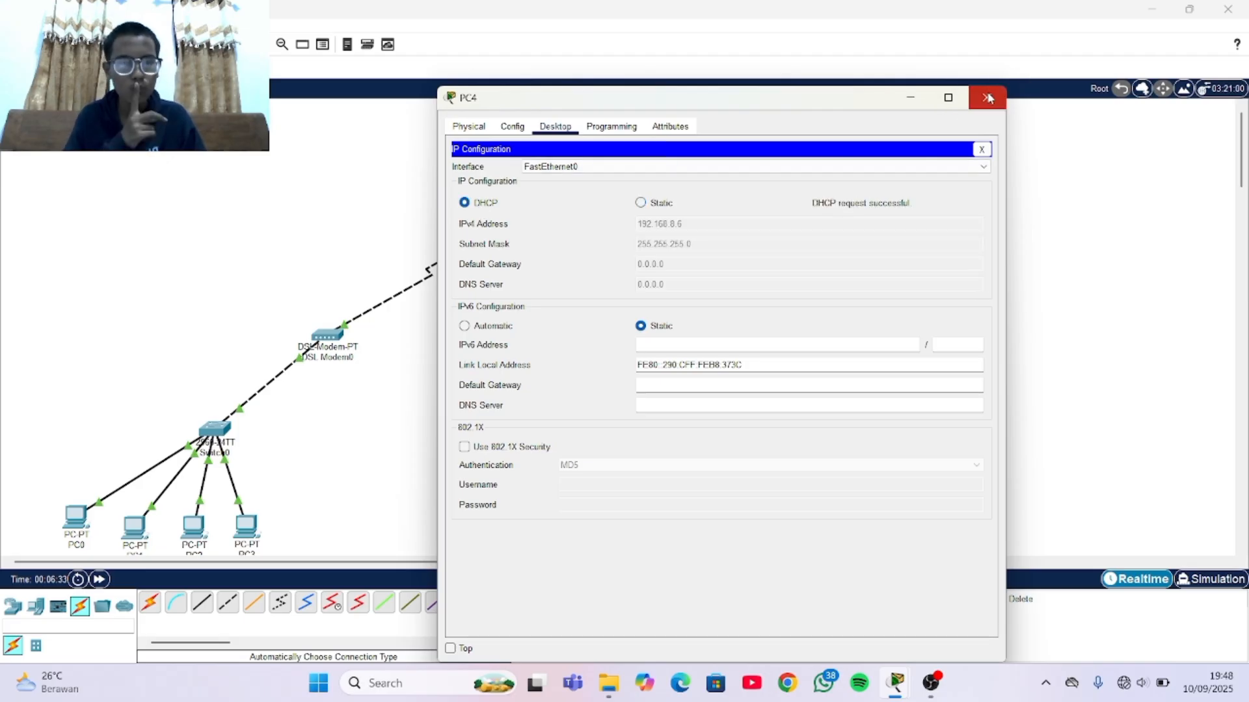
click(987, 98)
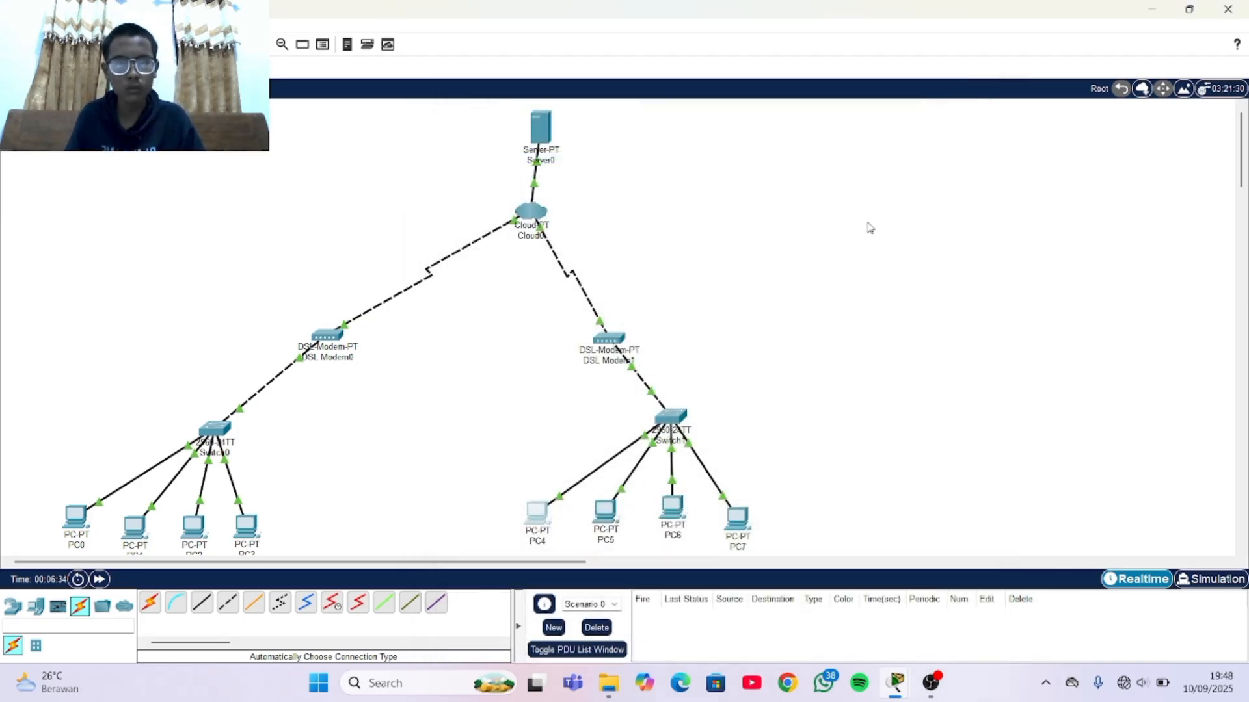
Switch PC5's IP configuration to DHCP and close its window.
click(606, 520)
click(555, 126)
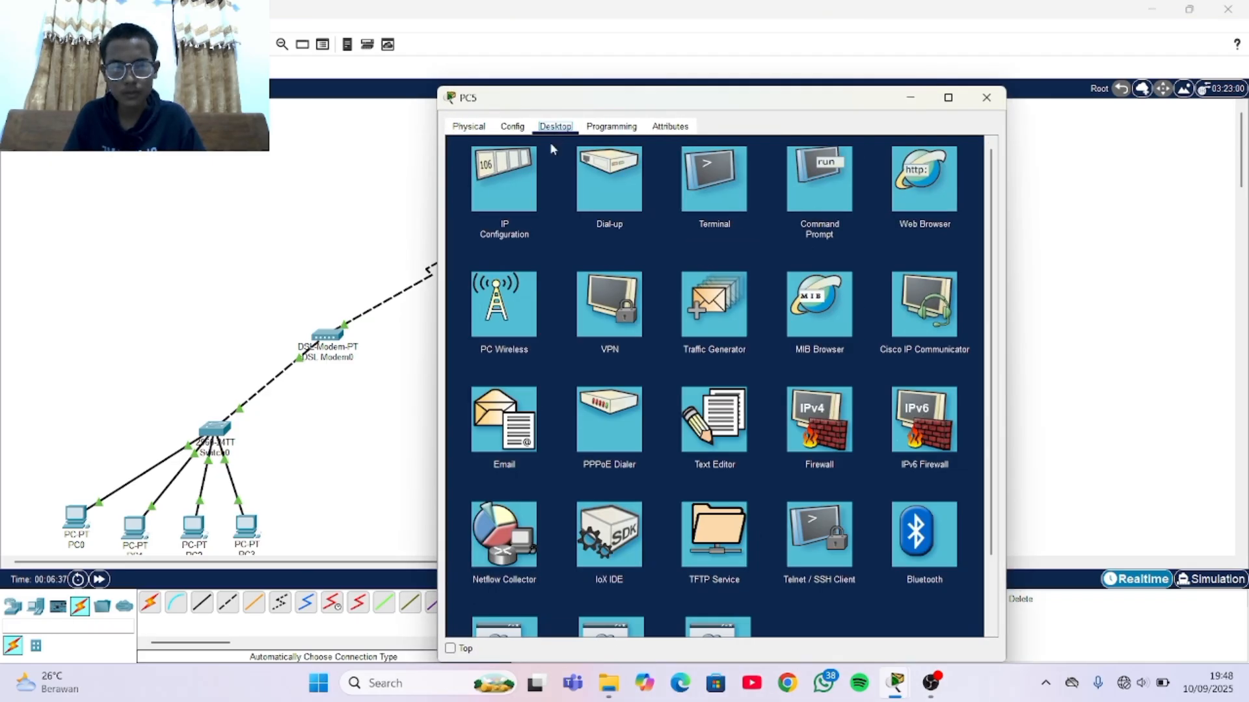
click(525, 189)
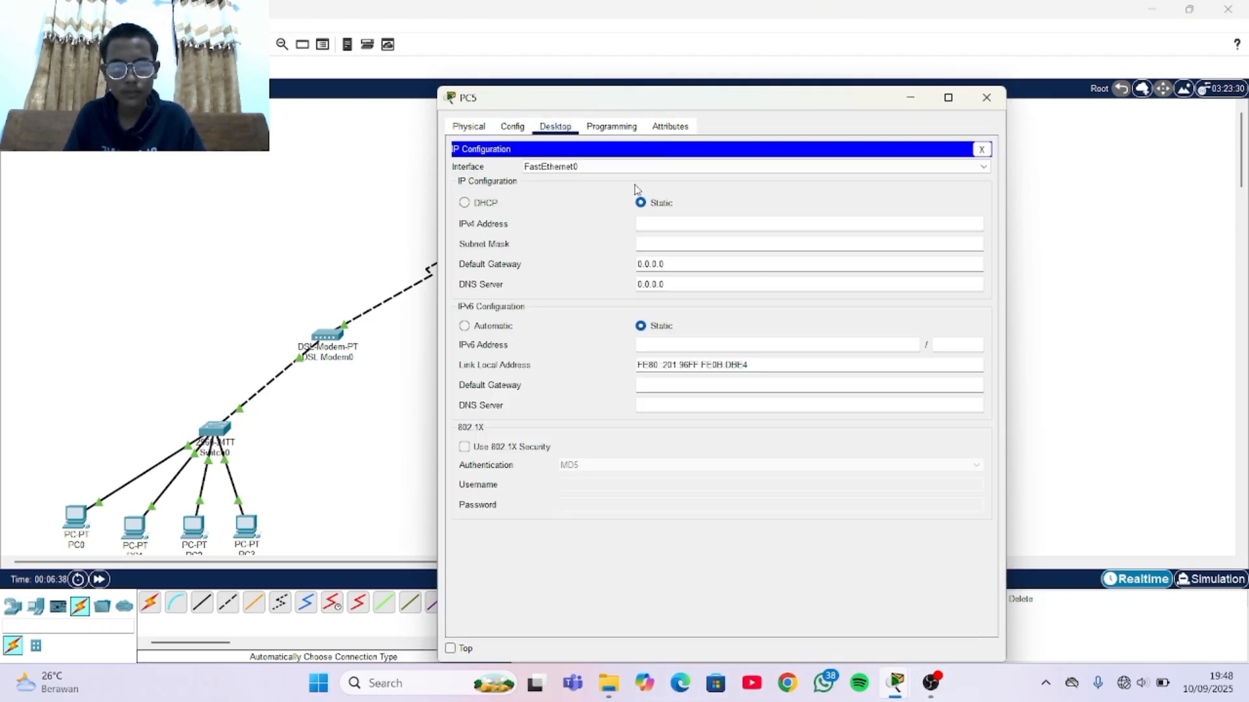
click(481, 207)
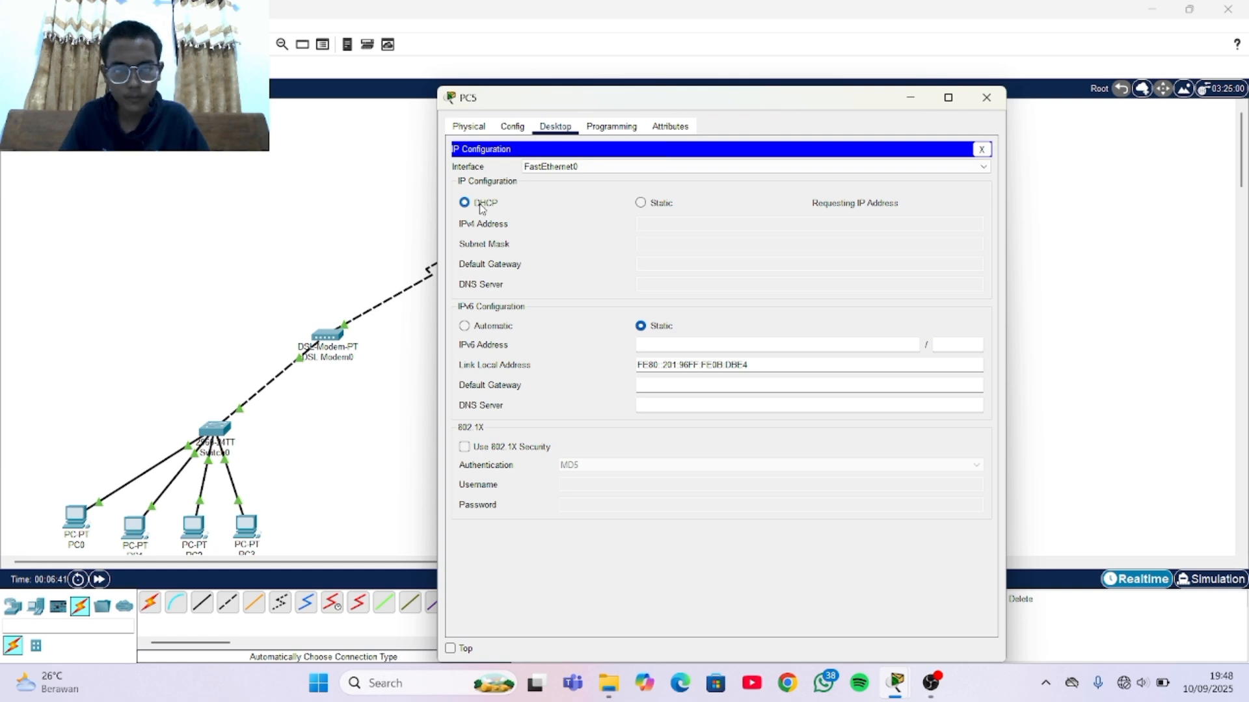
click(987, 98)
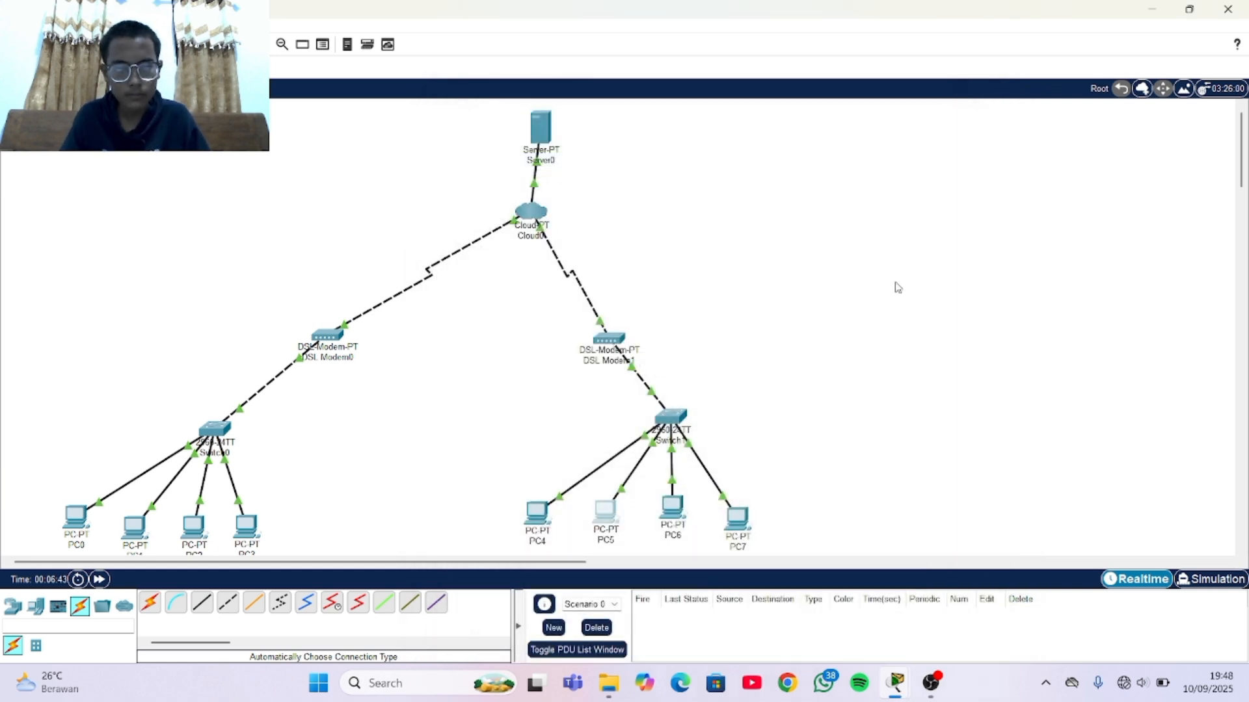
Switch PC6's IP configuration to DHCP and close its window.
click(669, 508)
click(552, 169)
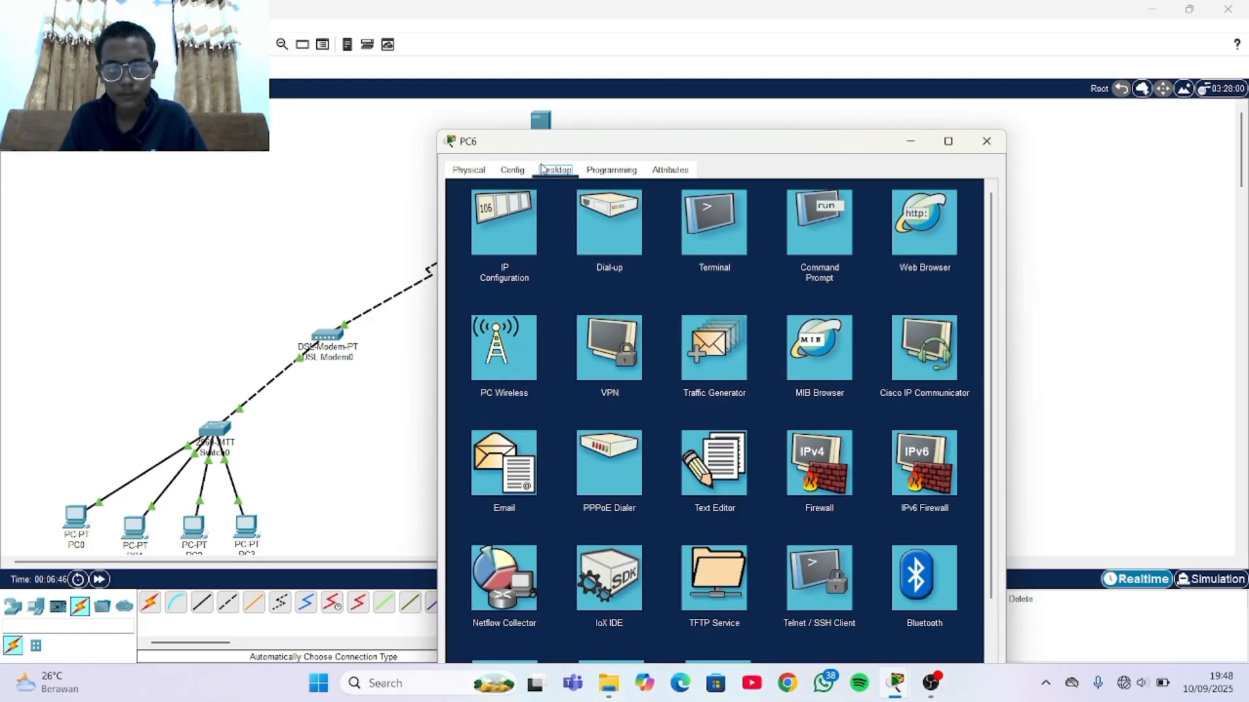
click(520, 229)
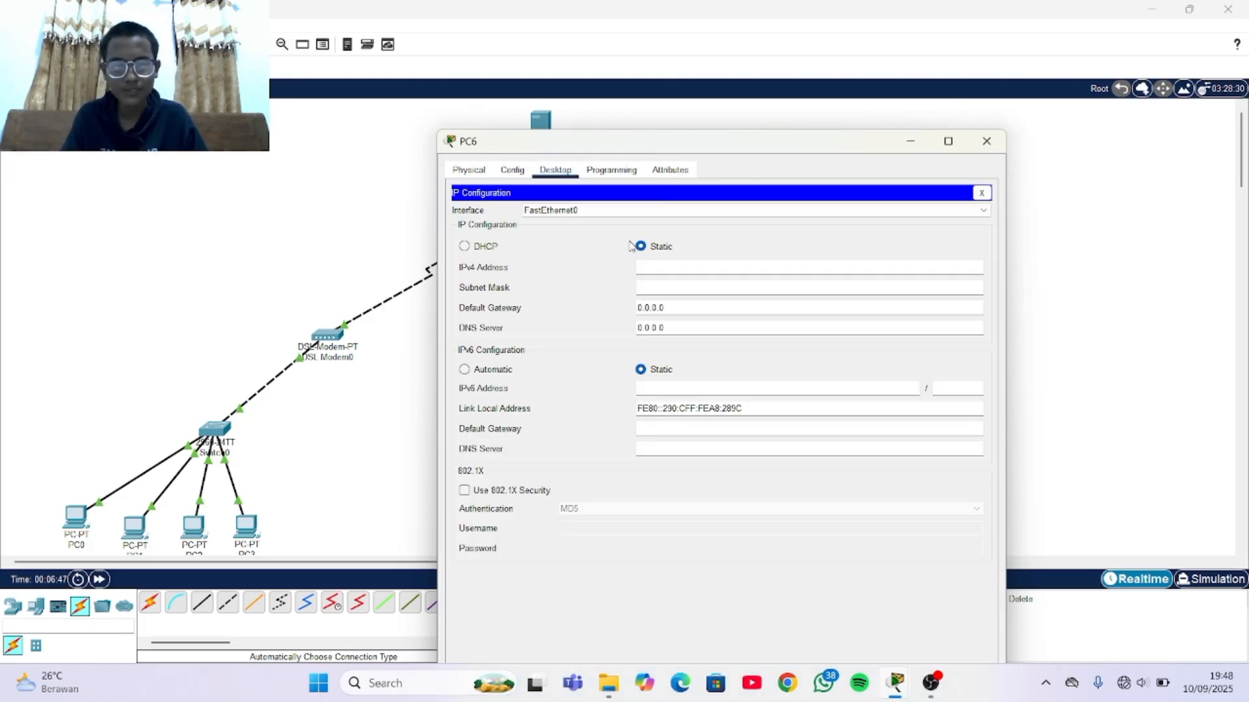
click(485, 246)
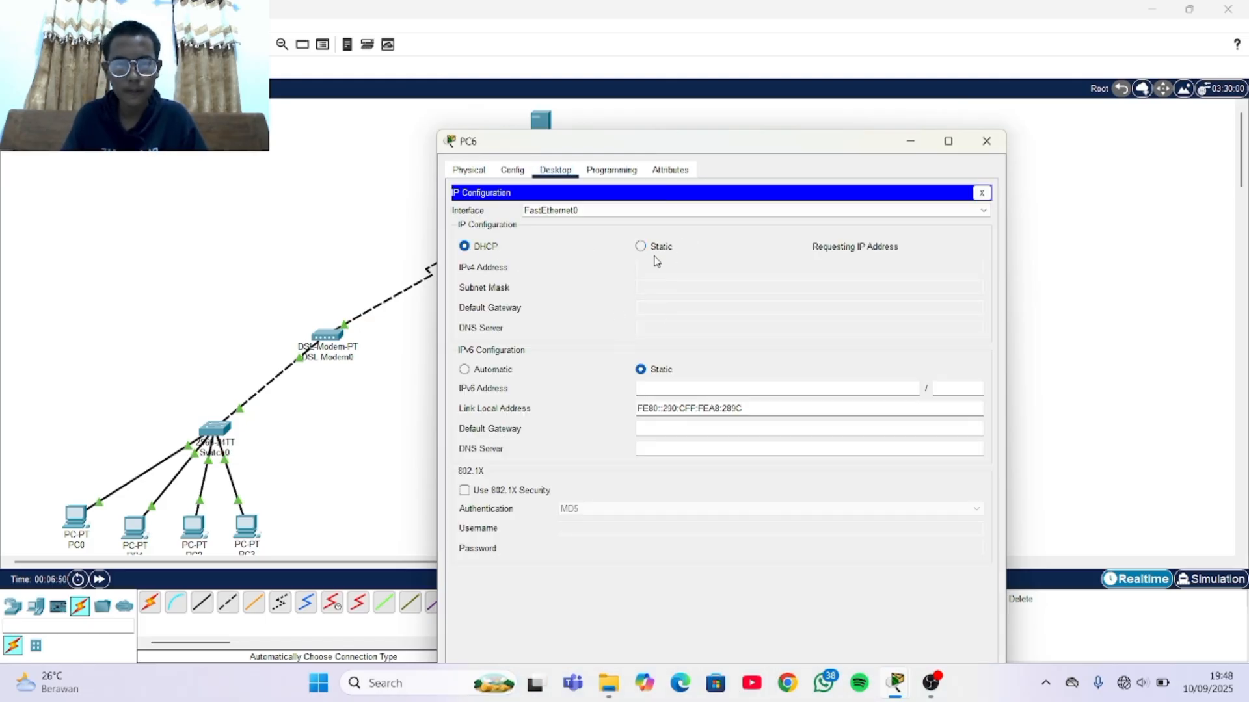
click(986, 141)
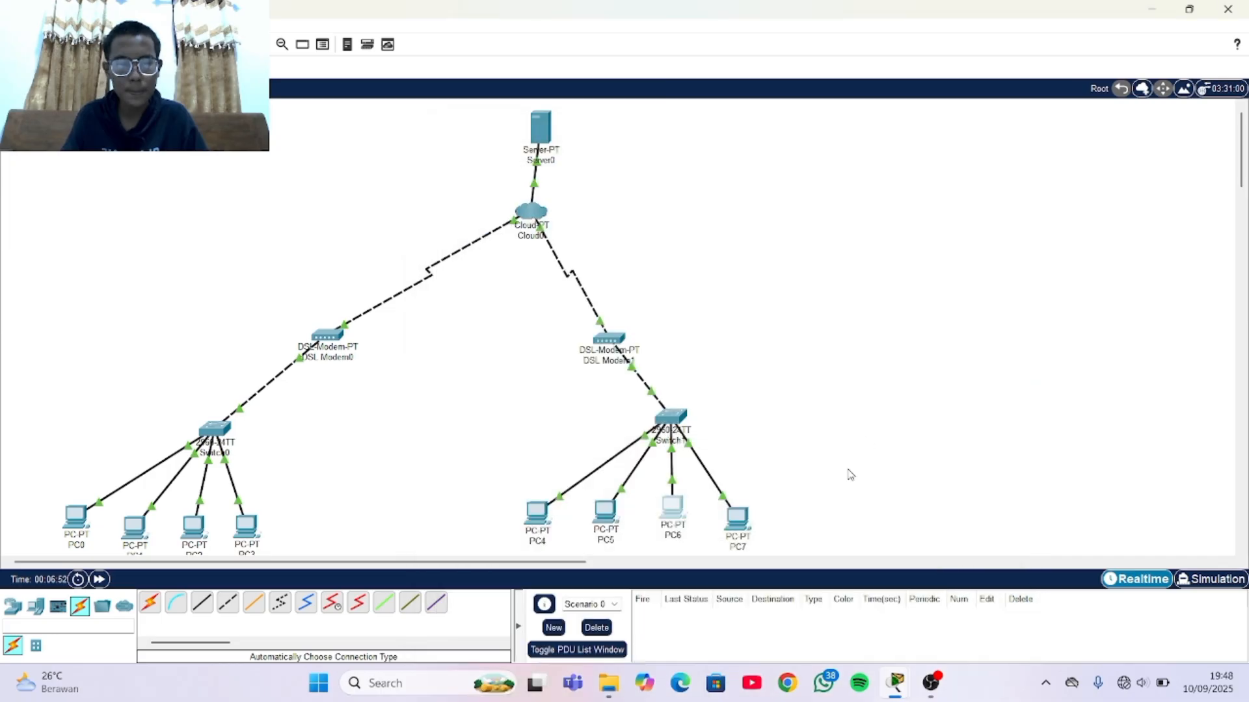
Switch PC7's IP configuration to DHCP and close its window.
click(738, 518)
click(554, 170)
click(520, 215)
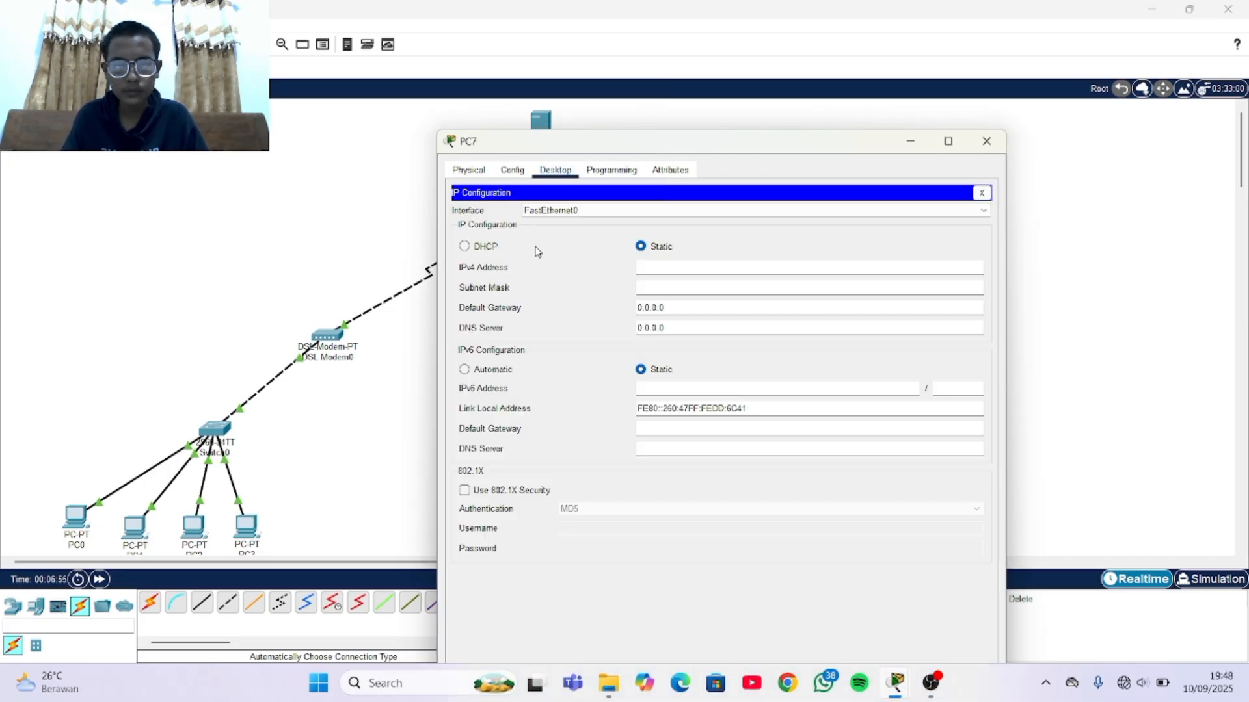
click(491, 247)
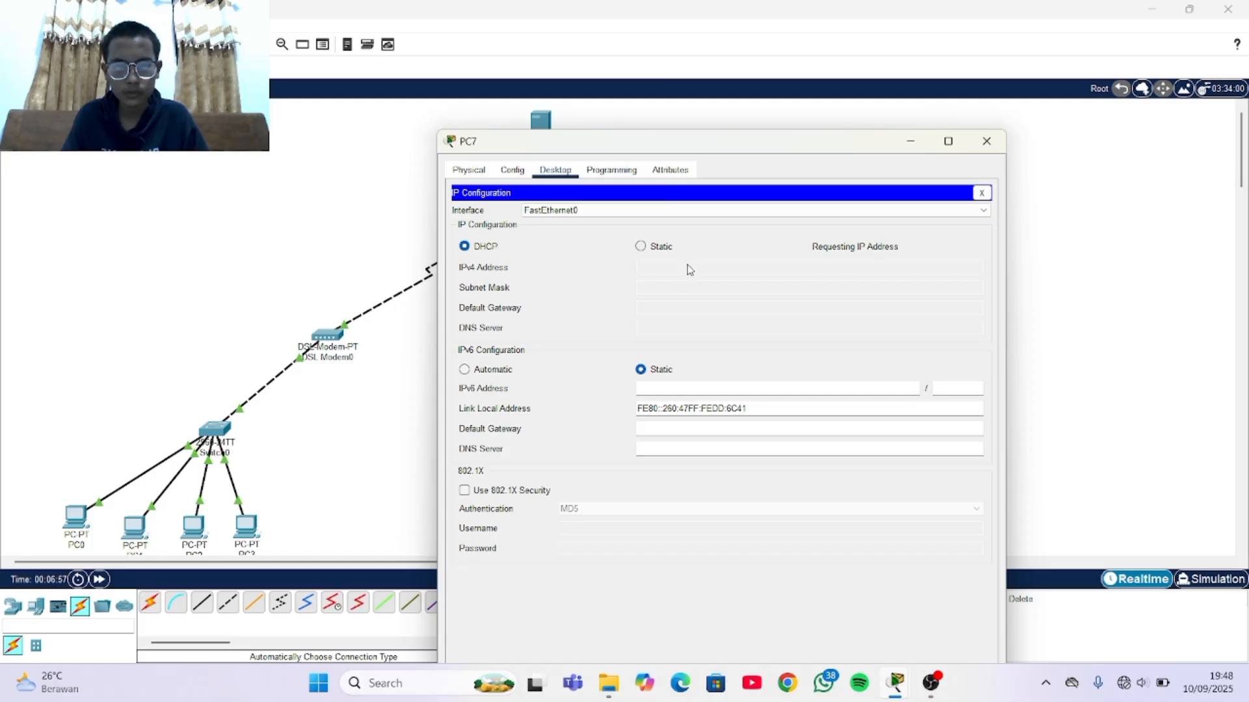
click(986, 141)
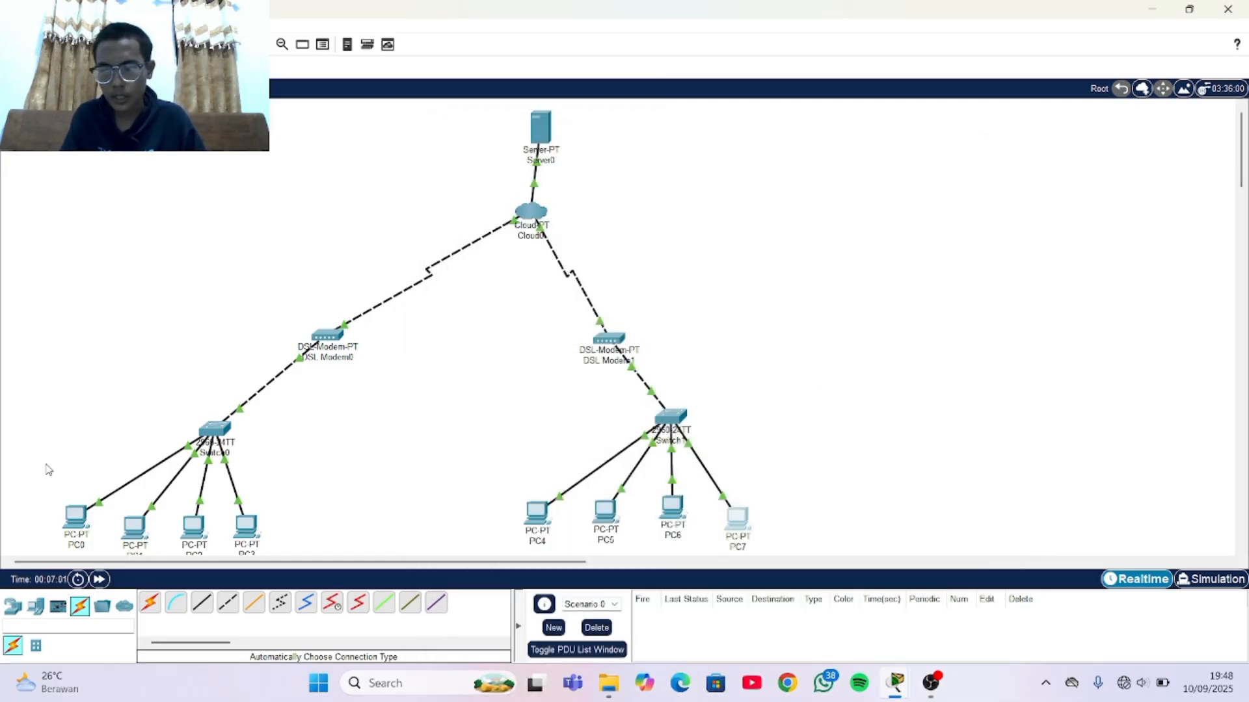
Ping 192.168.8.3 from PC0's command prompt, then minimize PC0's window.
click(71, 520)
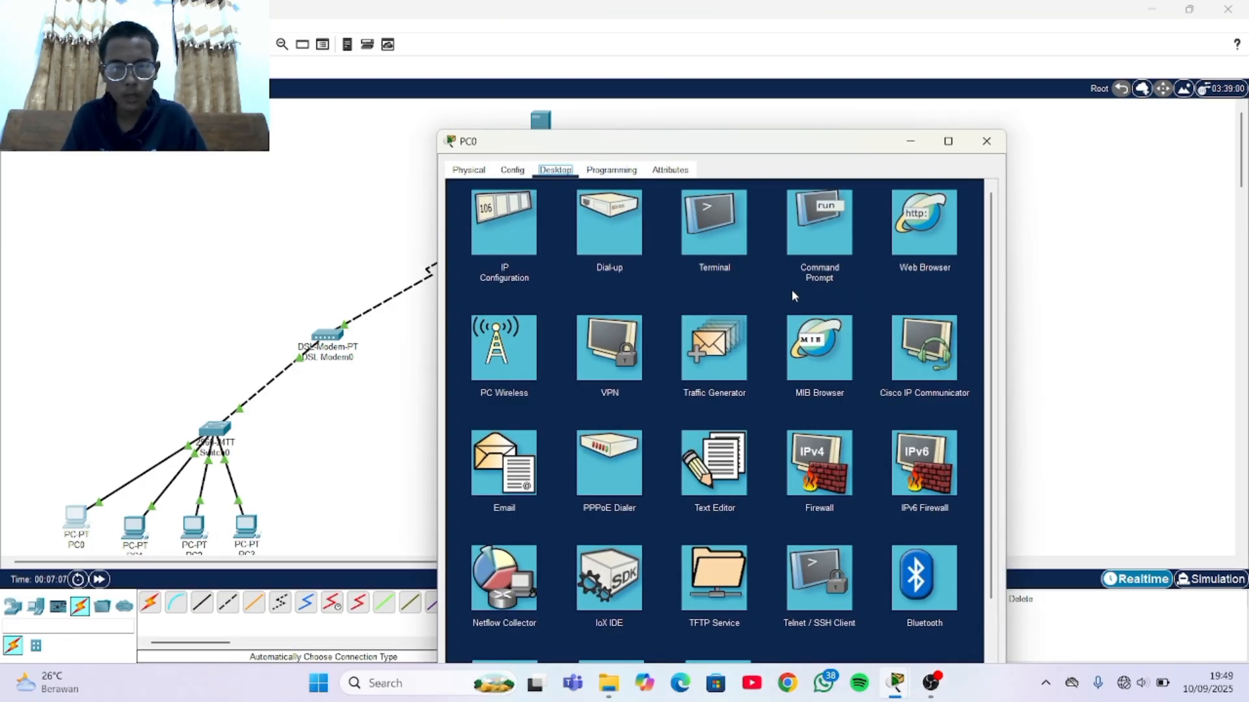
click(839, 217)
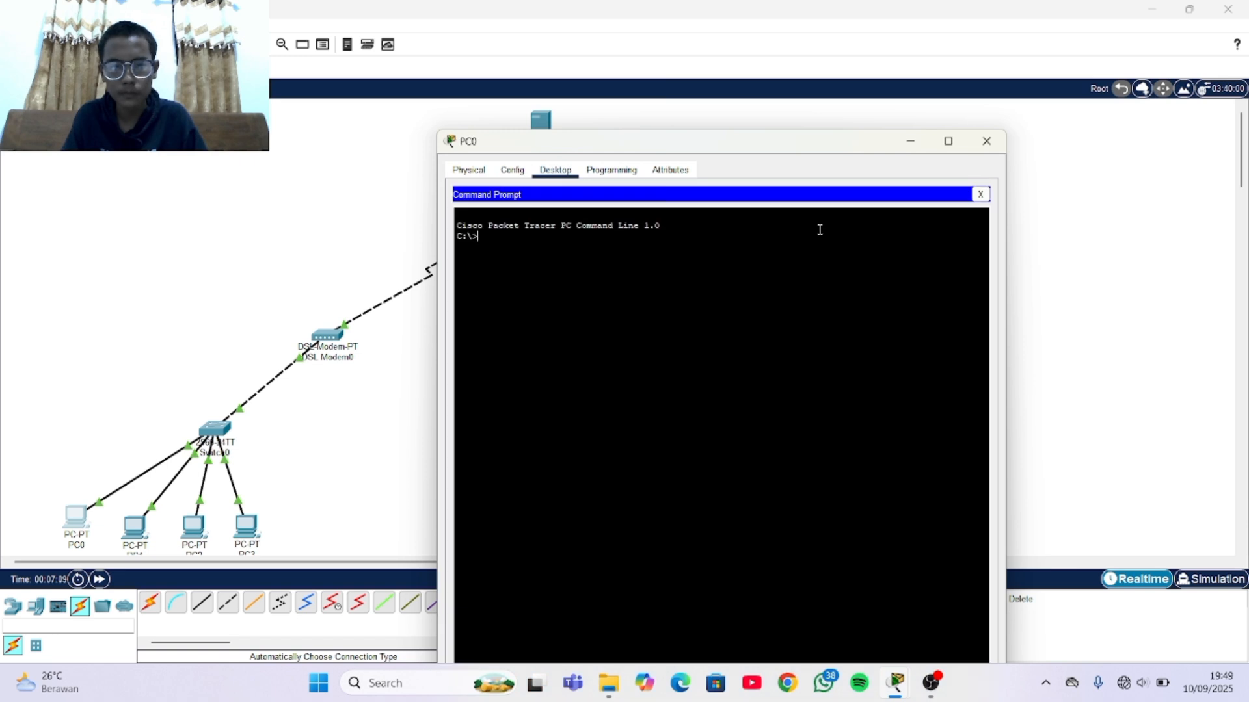
text(ping 192.168.8.3)
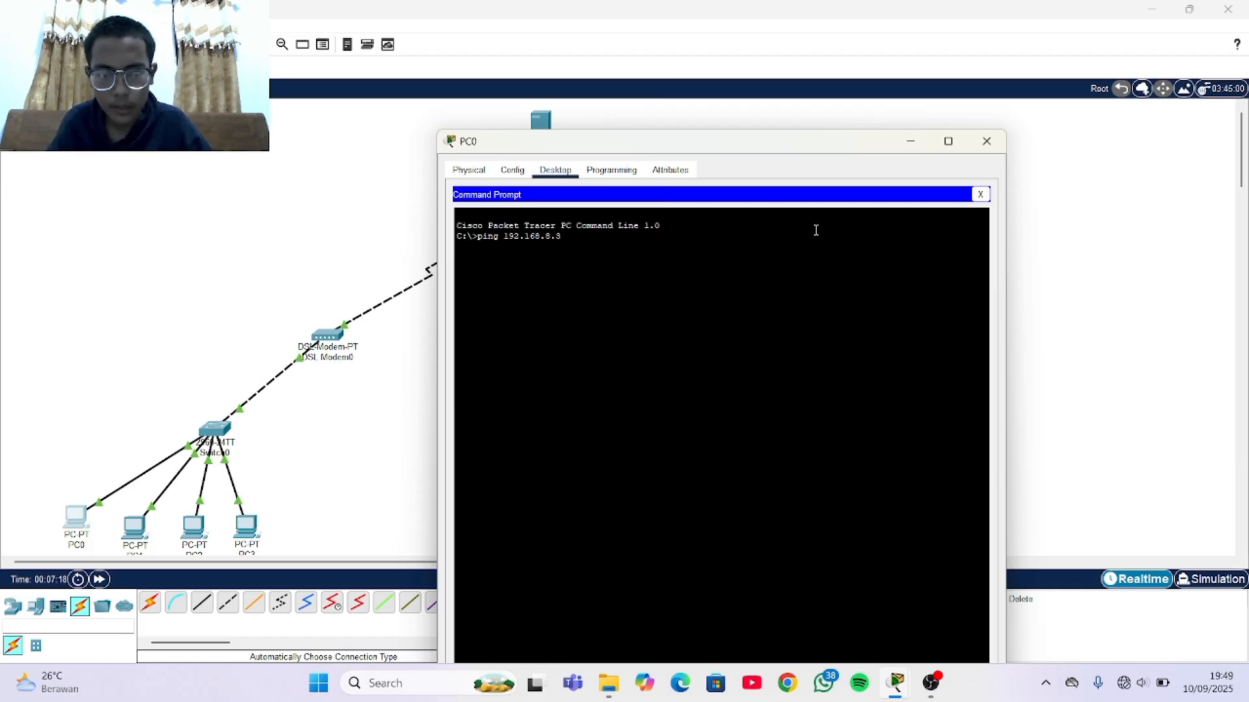
key(Return)
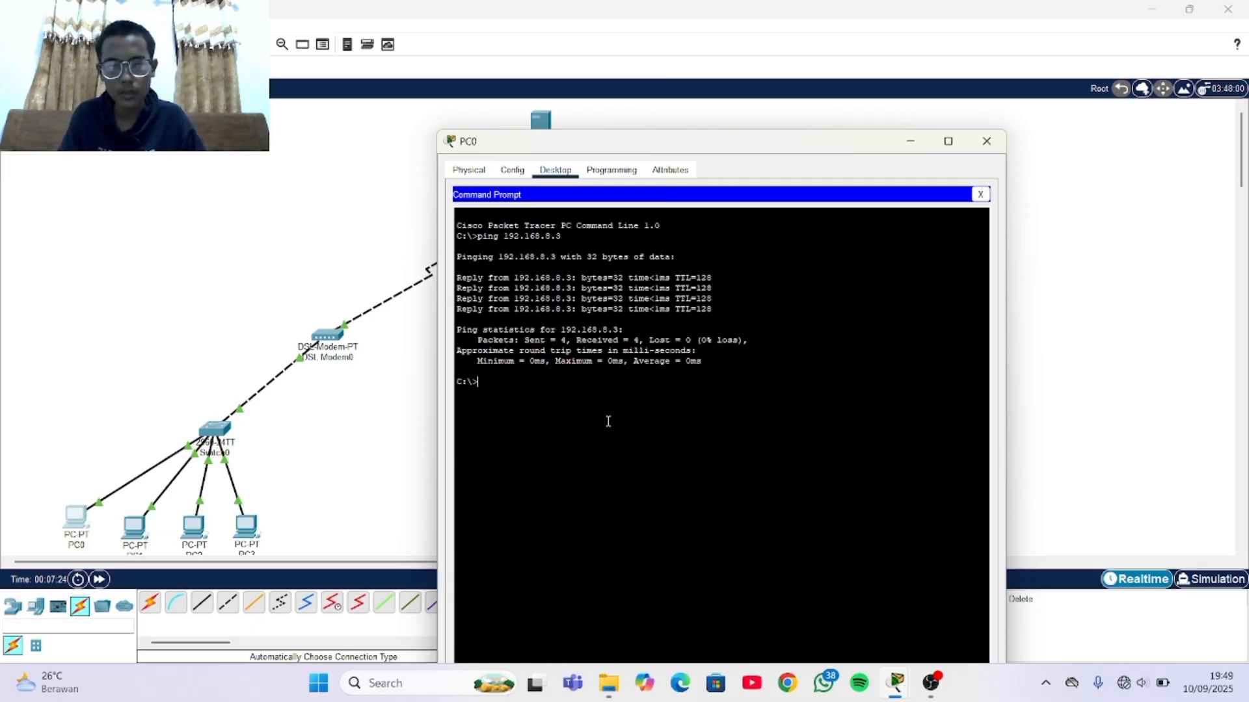
click(910, 142)
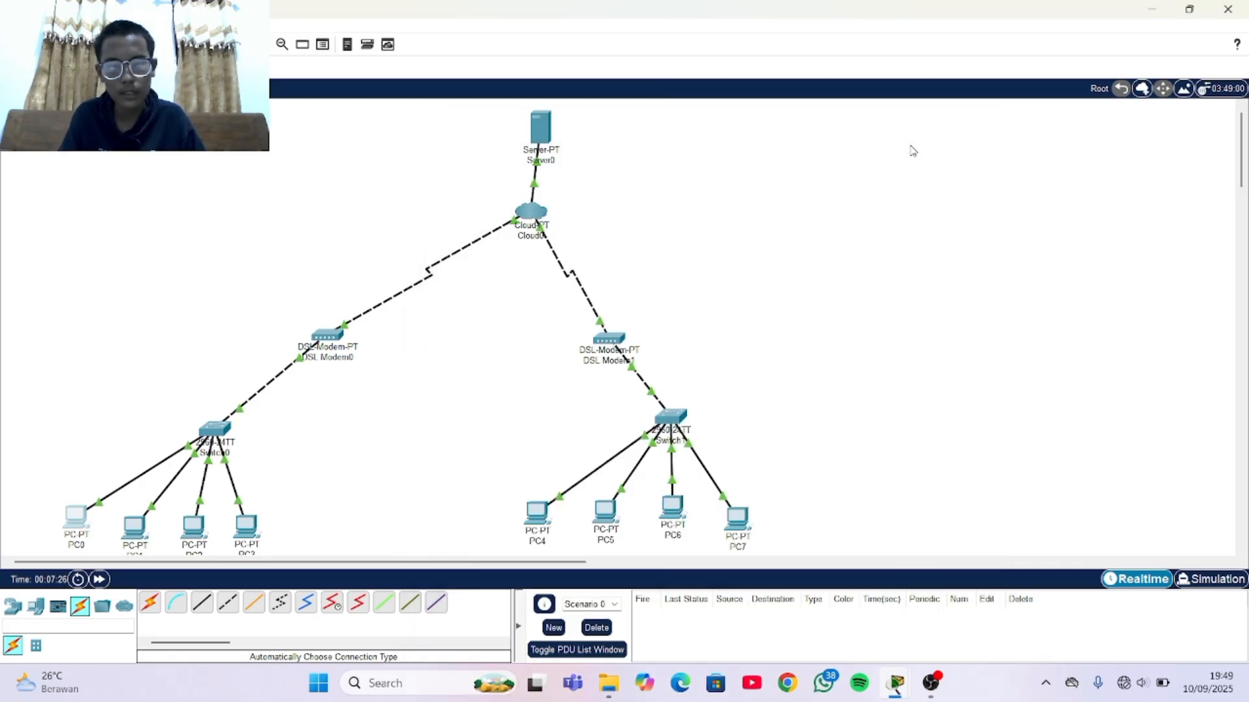
Ping 192.168.8.2 from PC1's command prompt.
click(135, 527)
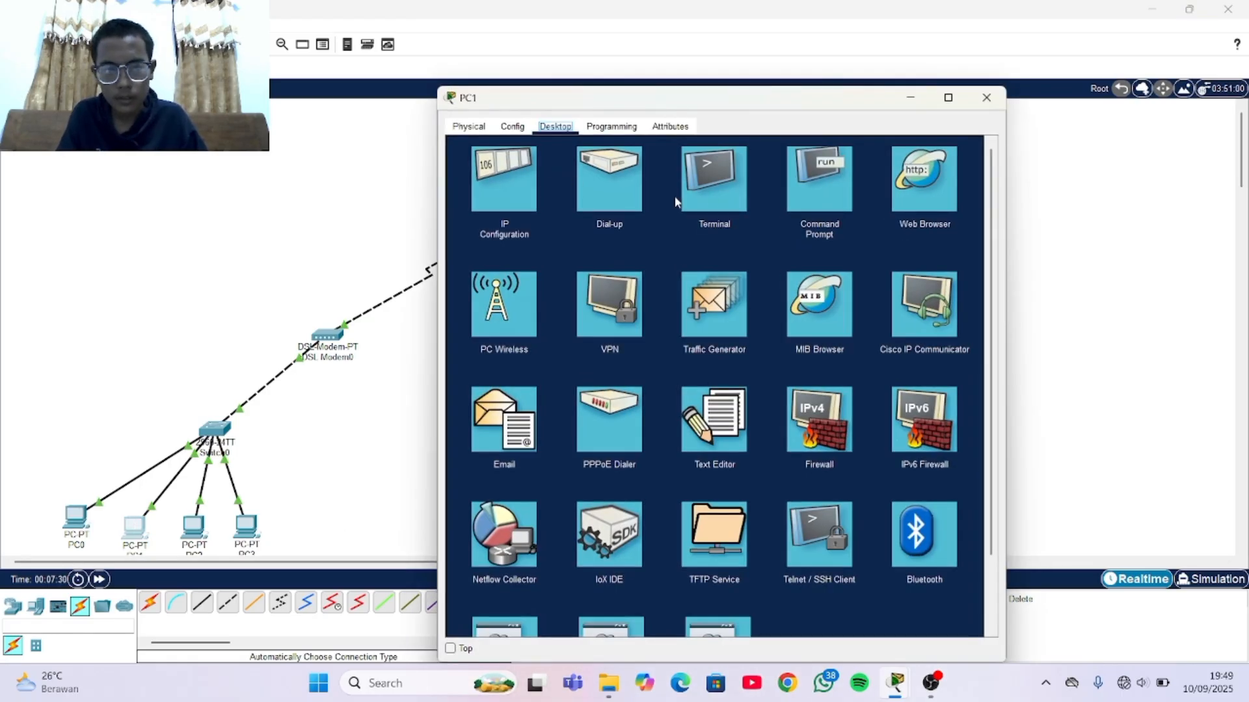
click(822, 185)
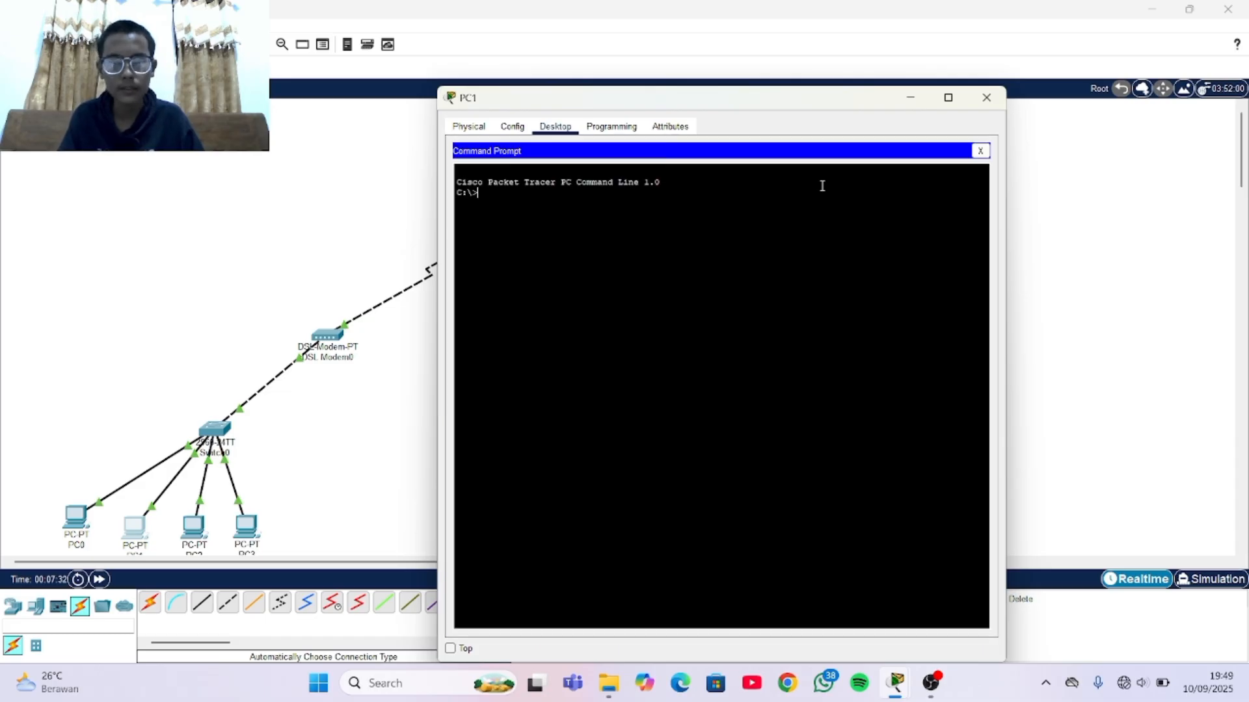
text(ping 192.168.8.2)
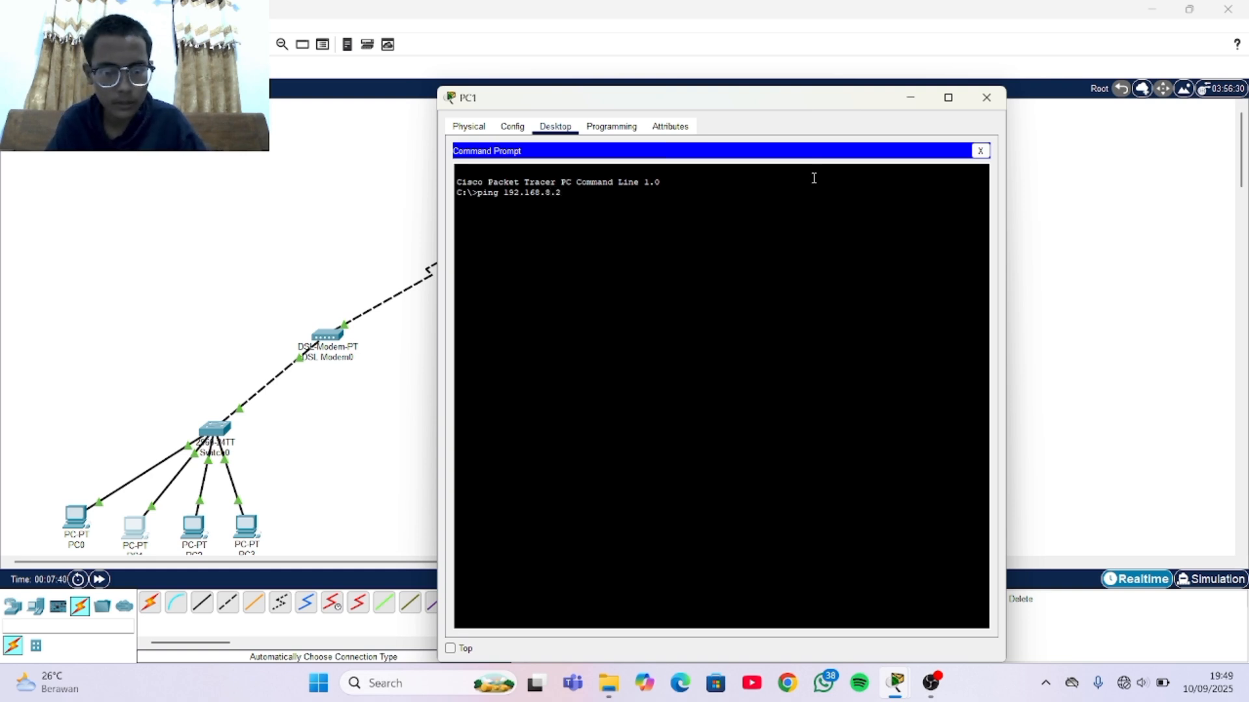
key(Return)
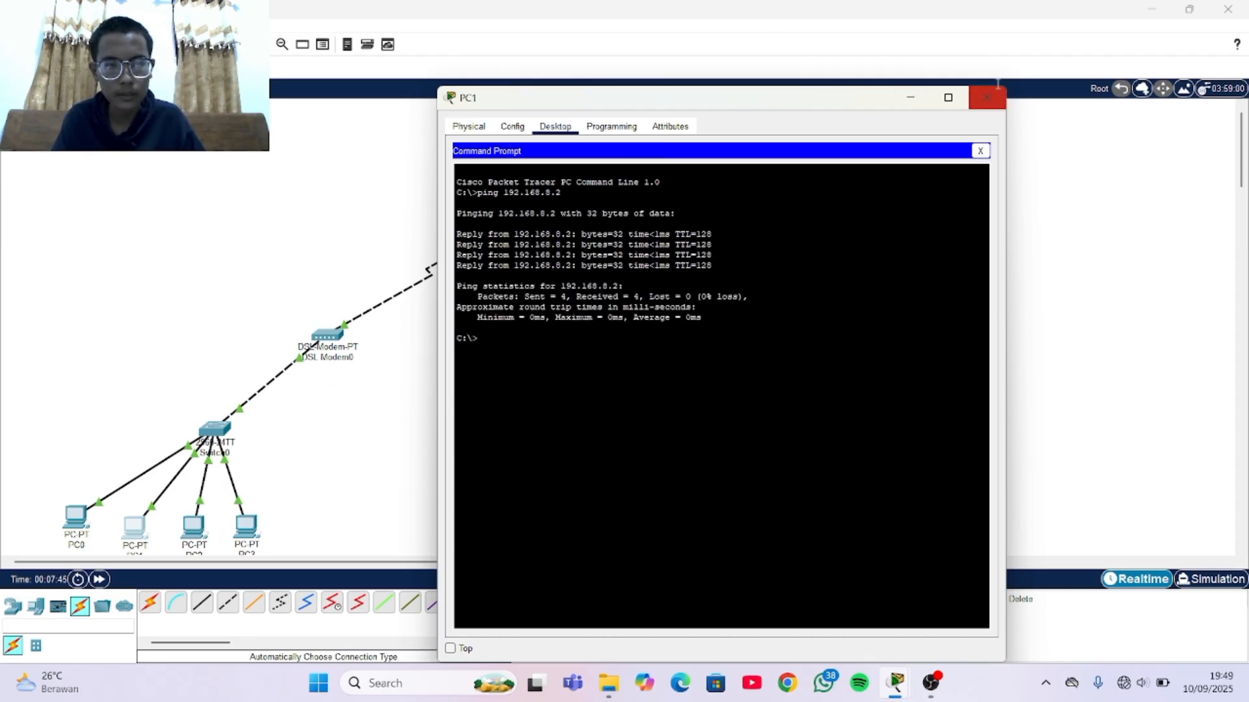
Close PC1's window, ping 192.168.8.5 from PC2's command prompt, and close PC2's window.
click(987, 97)
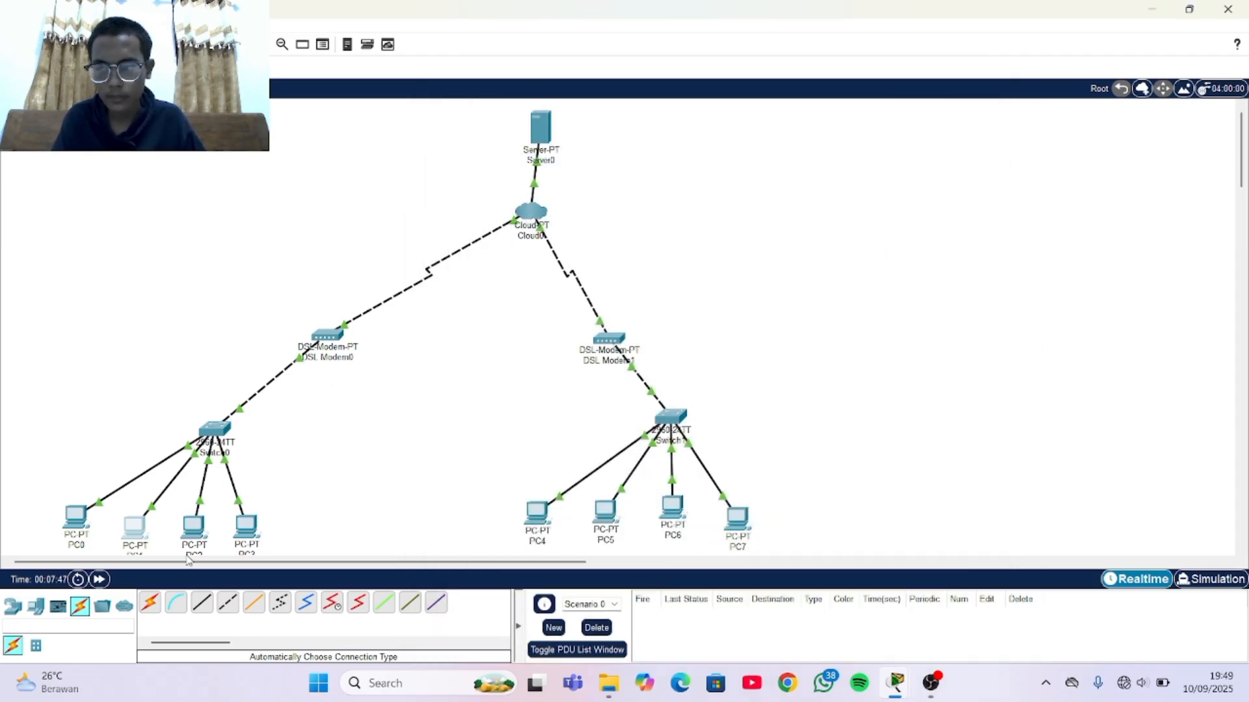
double_click(185, 532)
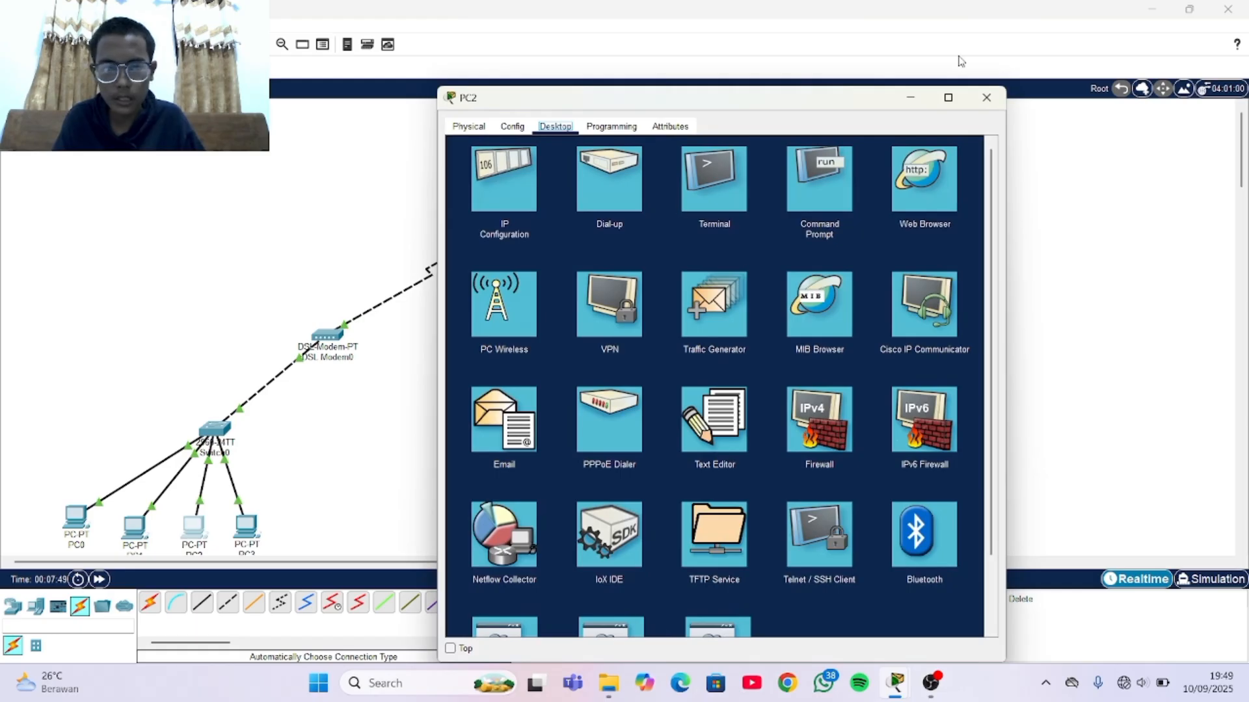
click(819, 226)
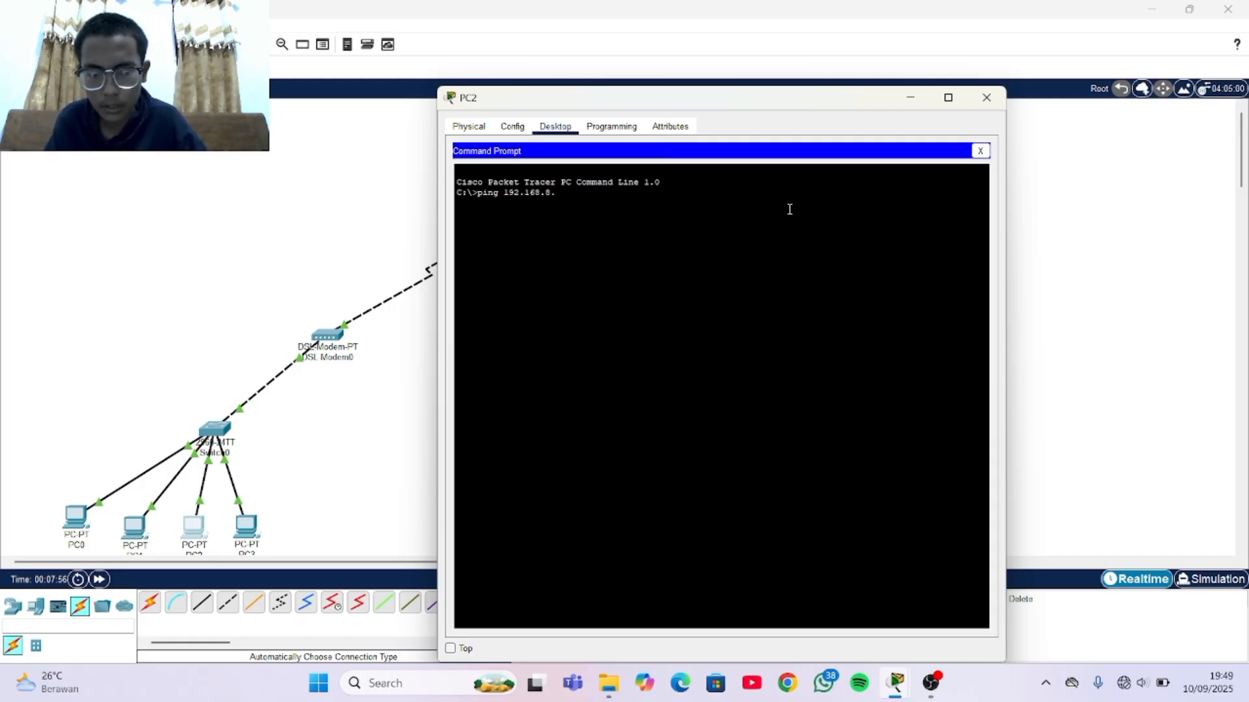
key(Return)
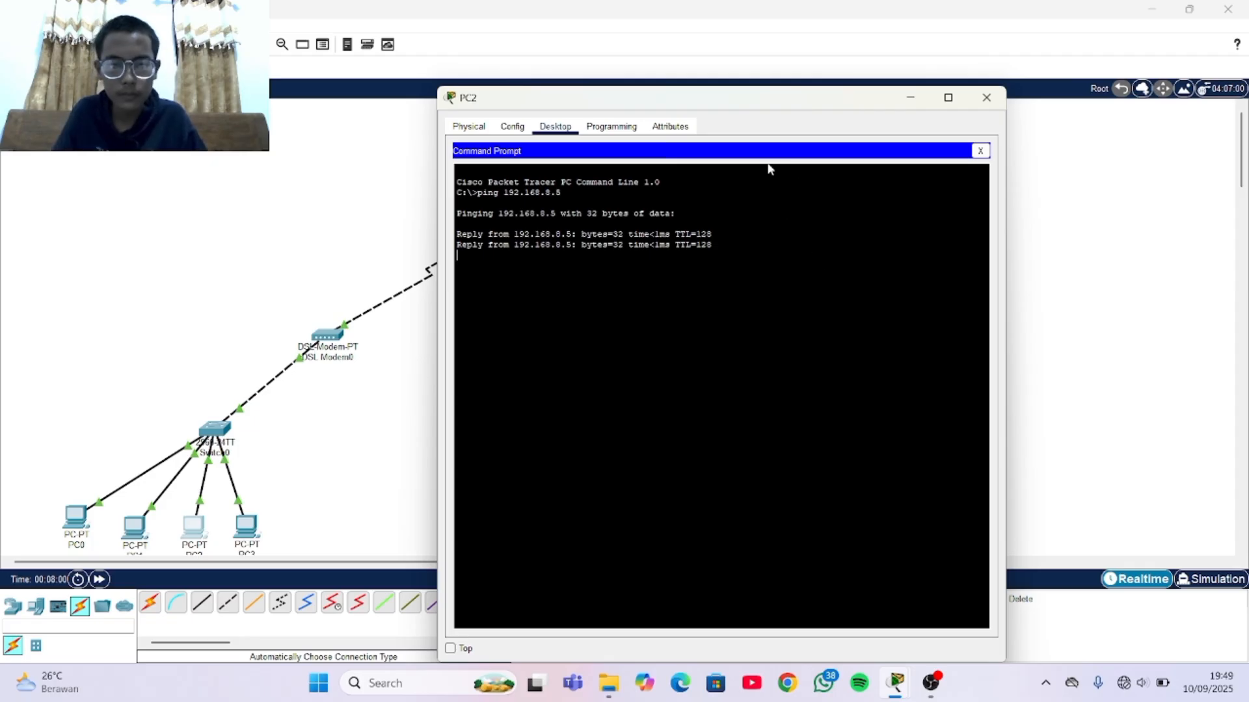
click(986, 98)
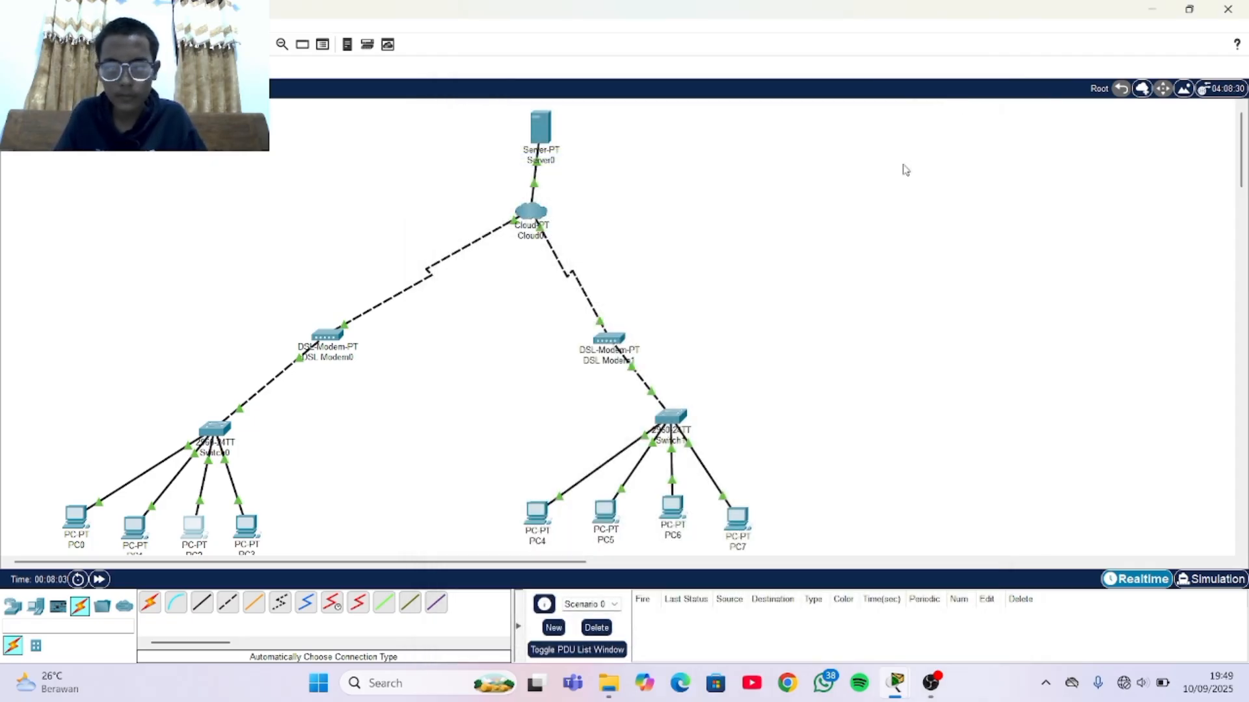
Ping 192.168.8.4 from PC3's command prompt and close PC3's window.
click(254, 529)
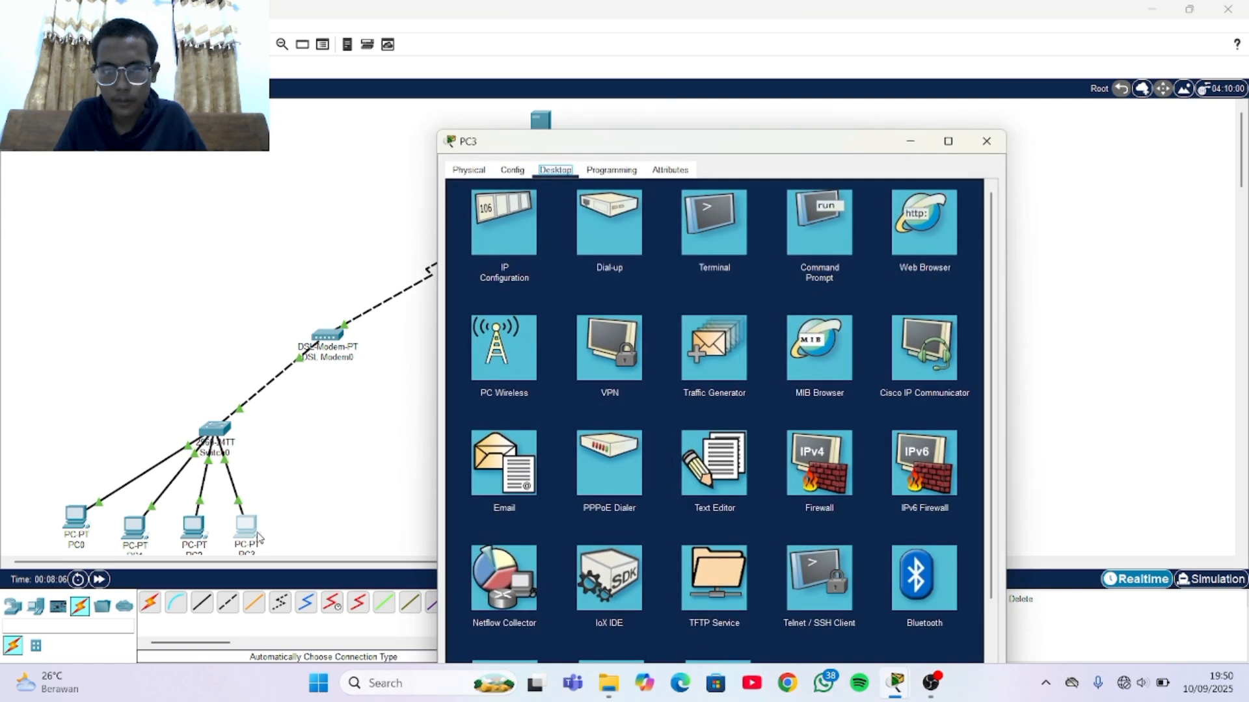
click(804, 215)
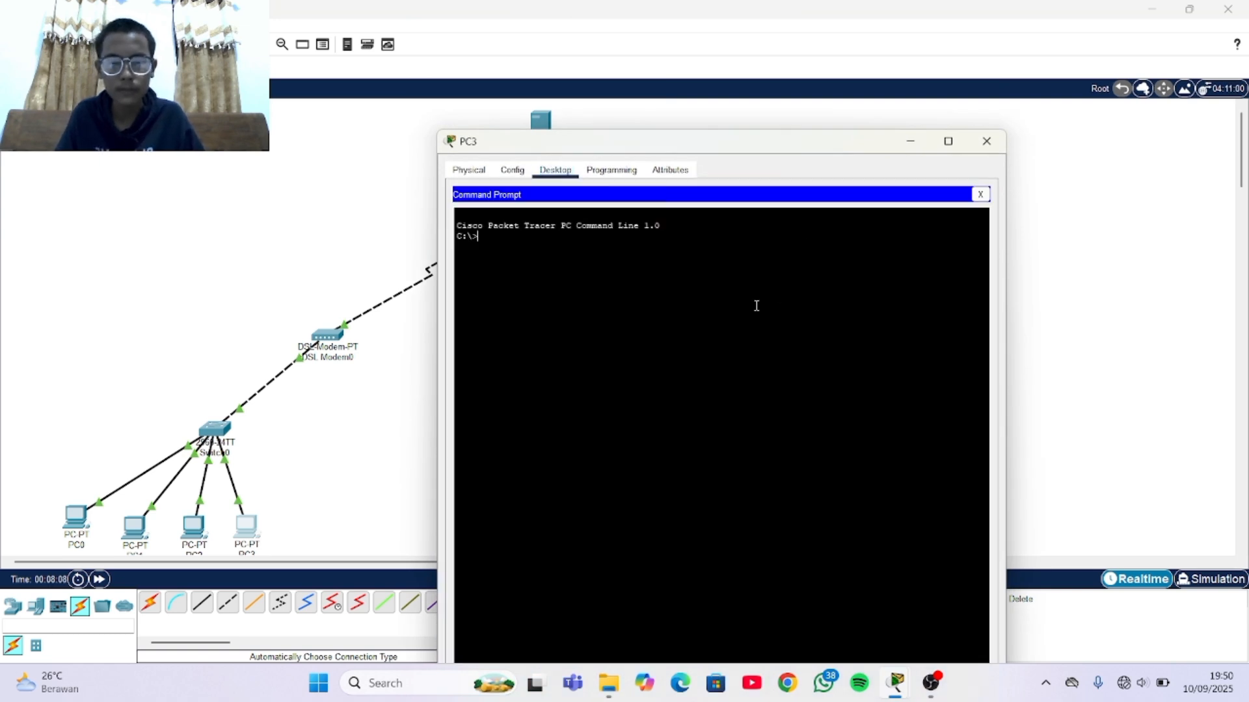
text(ping 192.168.8.4)
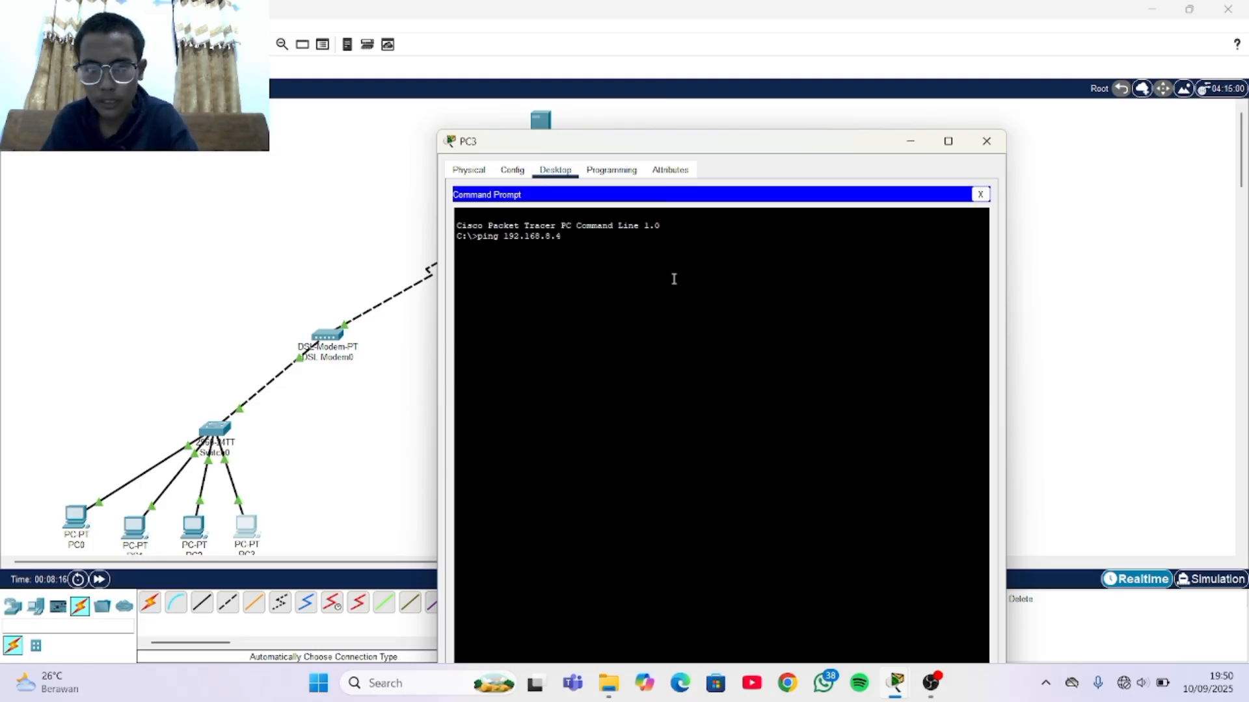
key(Return)
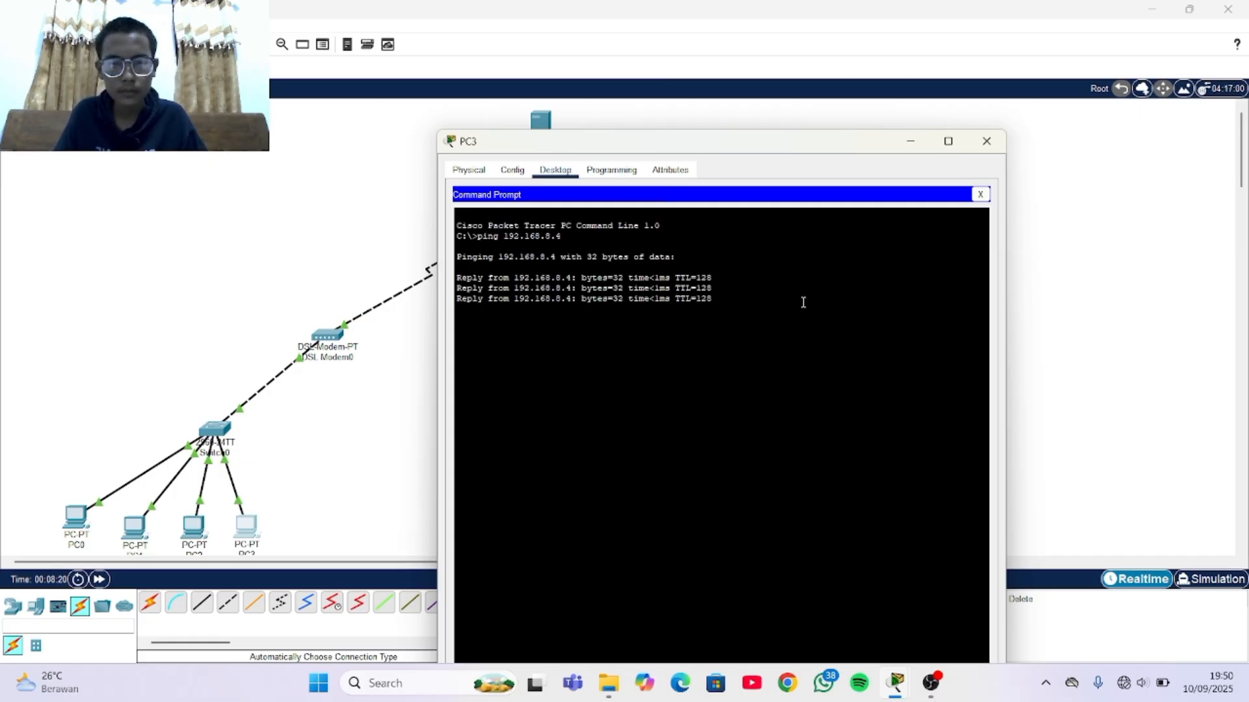
click(982, 142)
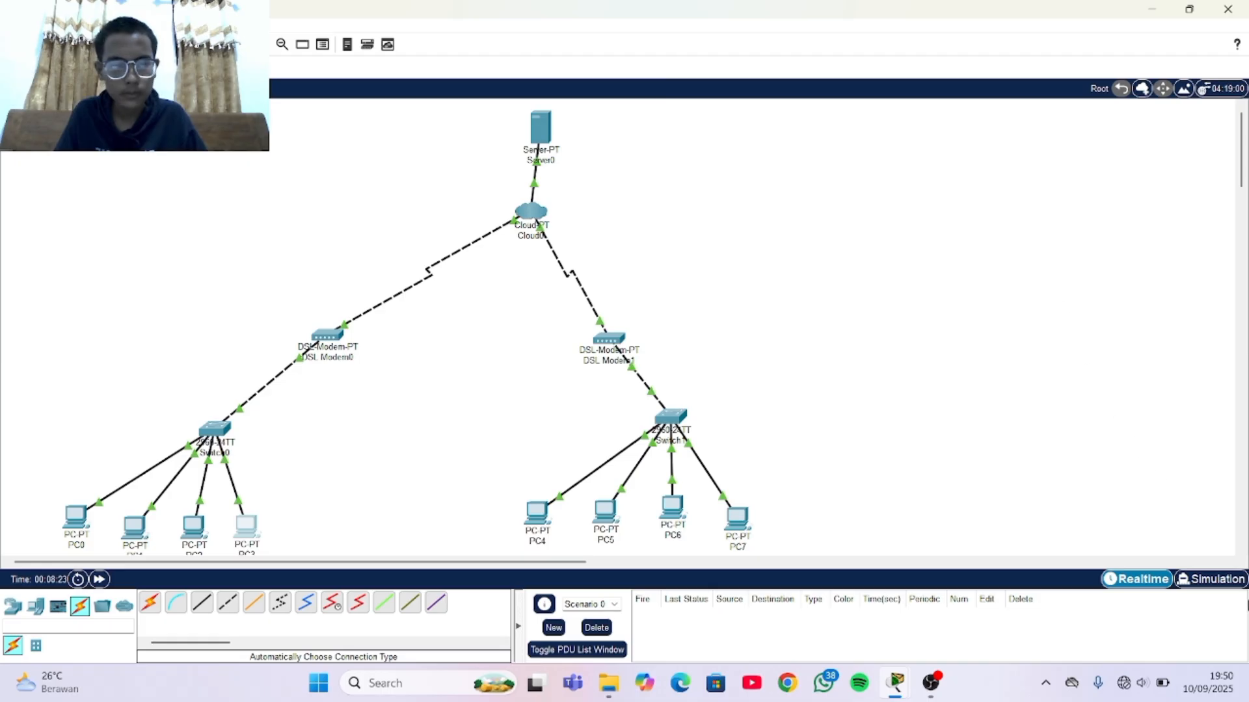
Ping 192.168.8.7 from PC4's command prompt and close PC4's window.
click(1241, 552)
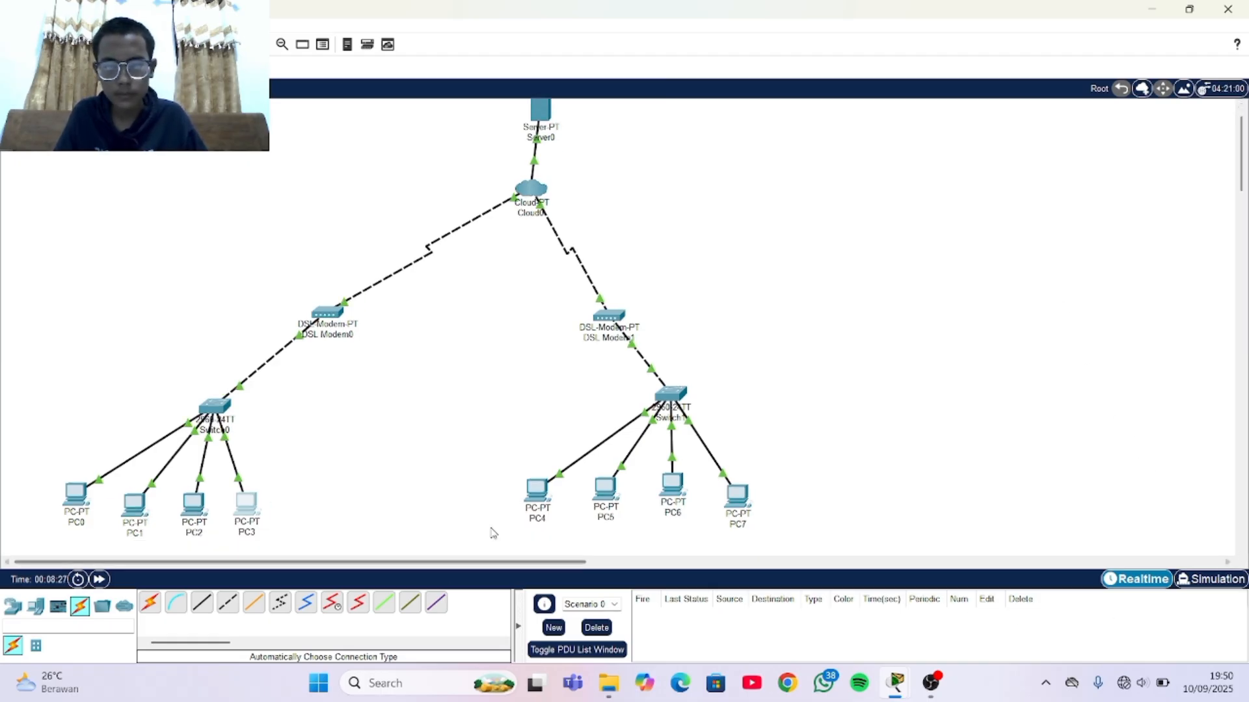
mouse_move(534, 487)
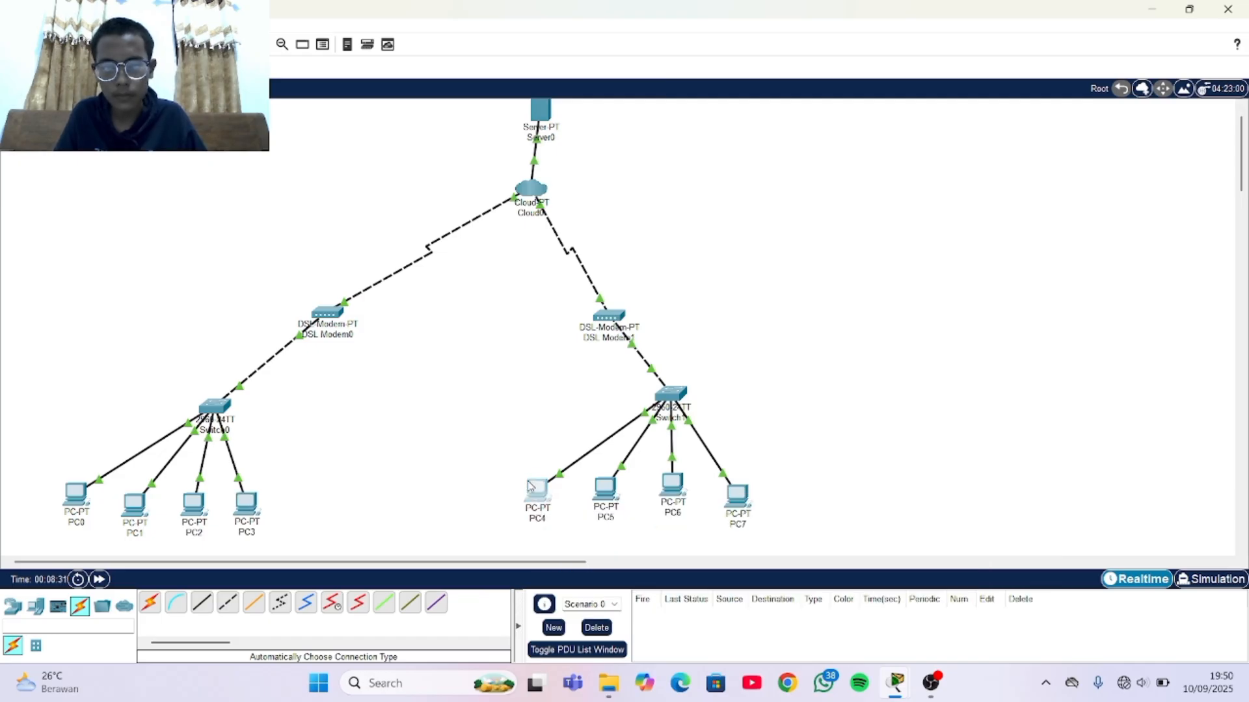
click(532, 488)
click(835, 184)
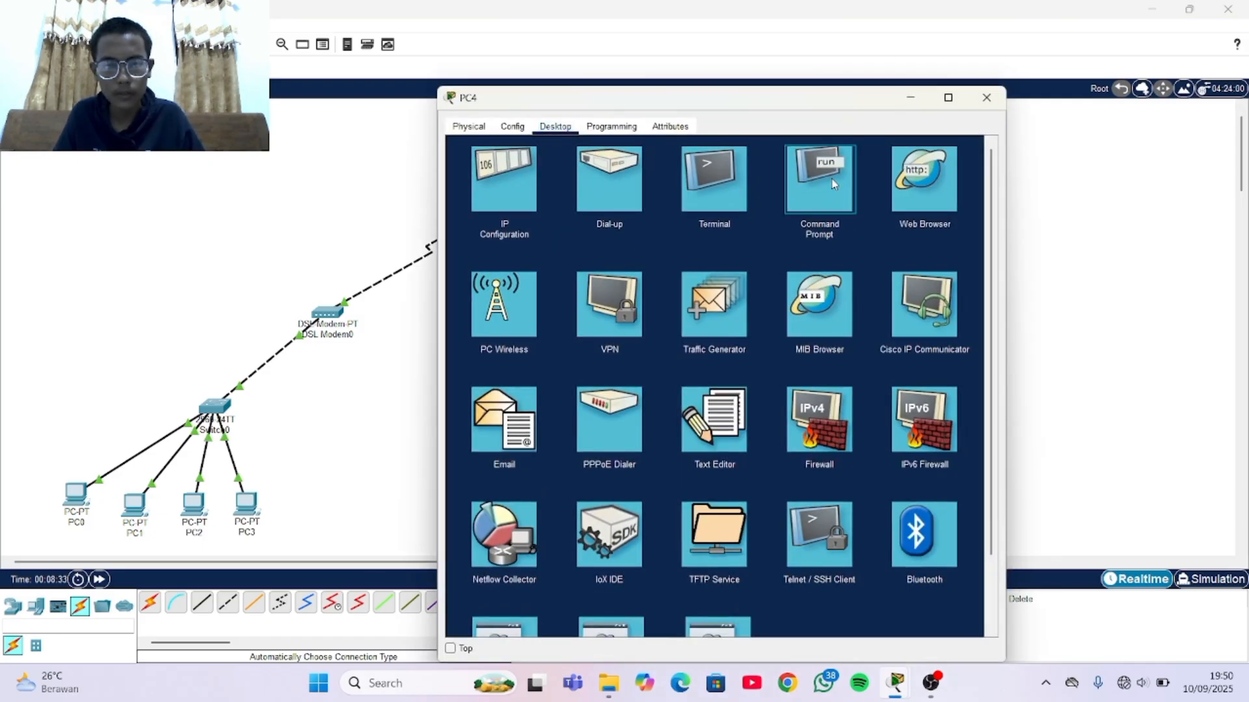
text(pi)
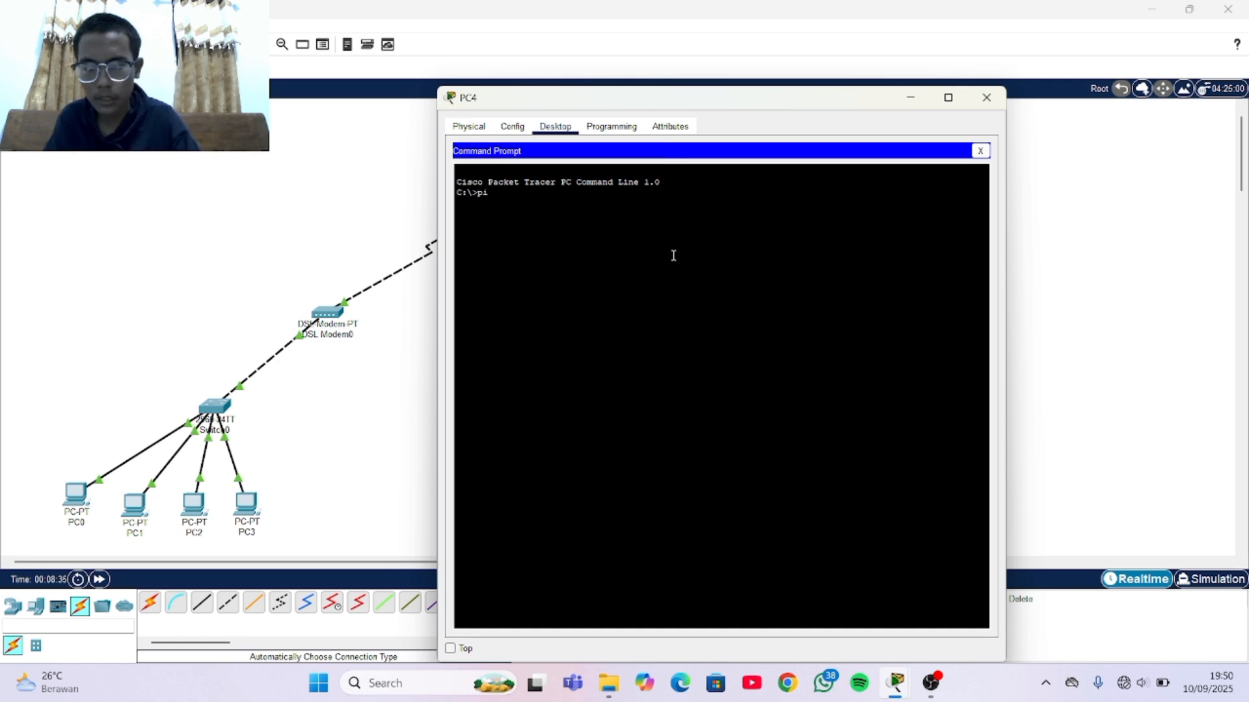
text(ng 192.168)
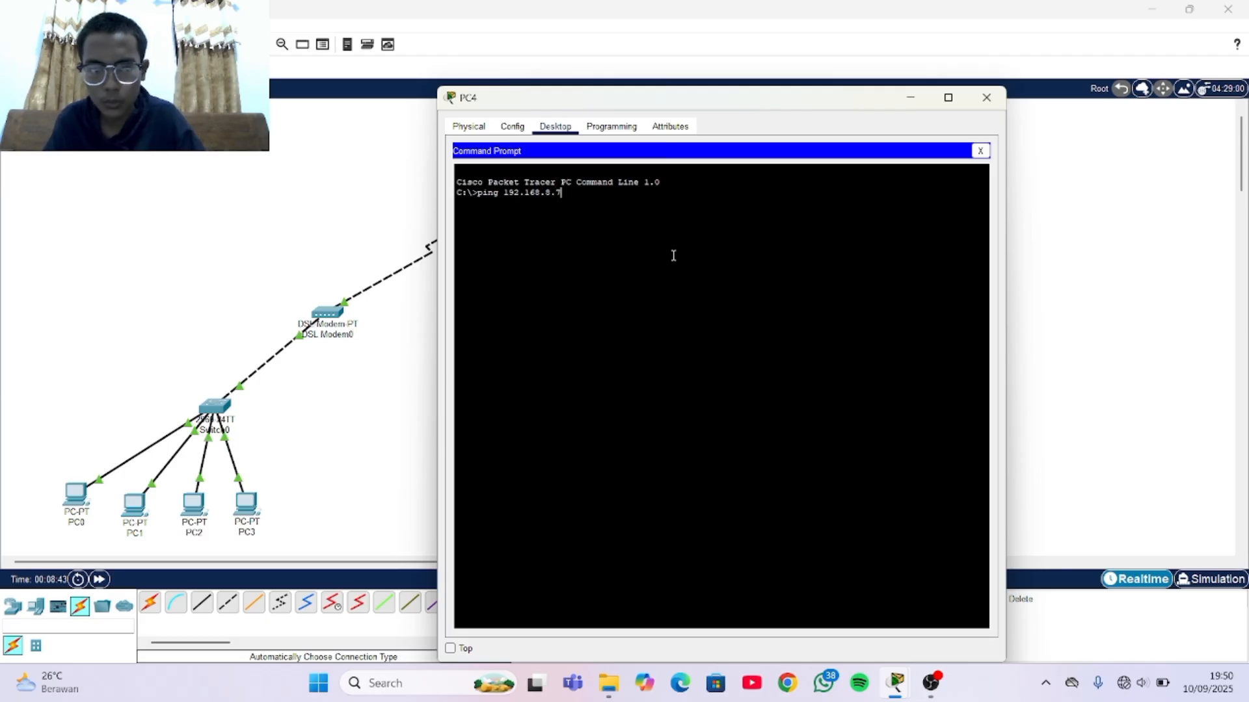
text(.8.7)
key(Return)
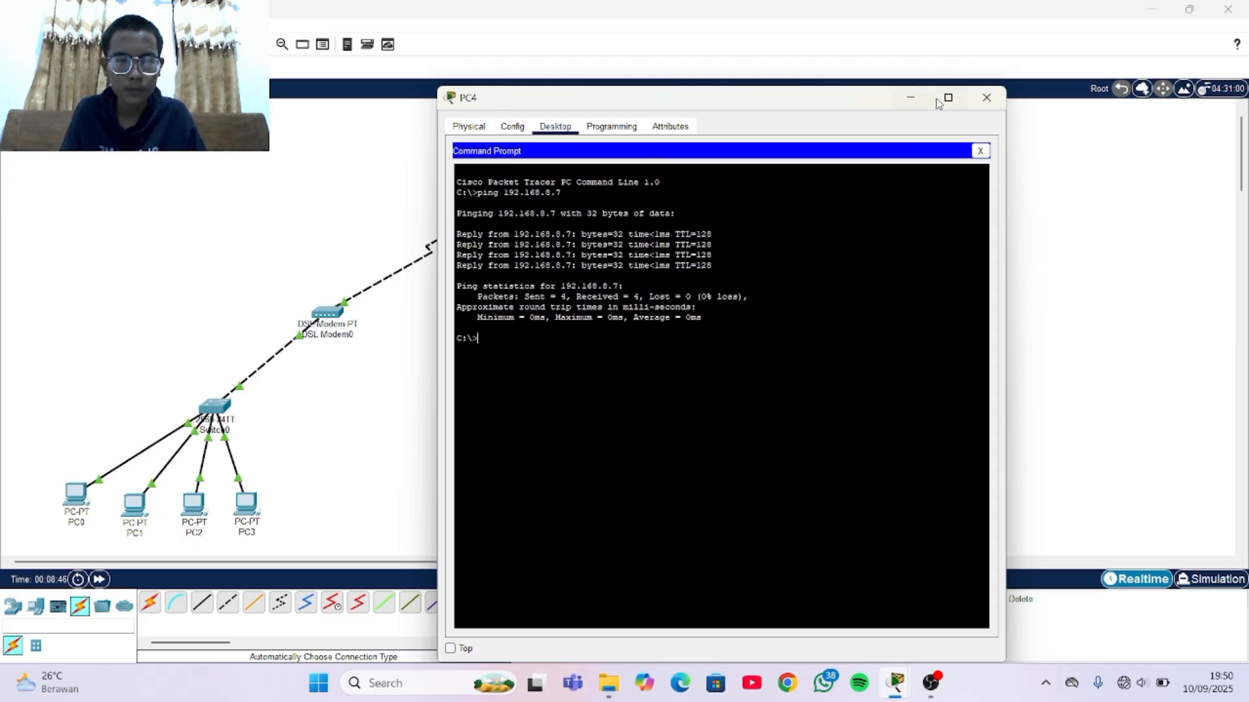
click(999, 107)
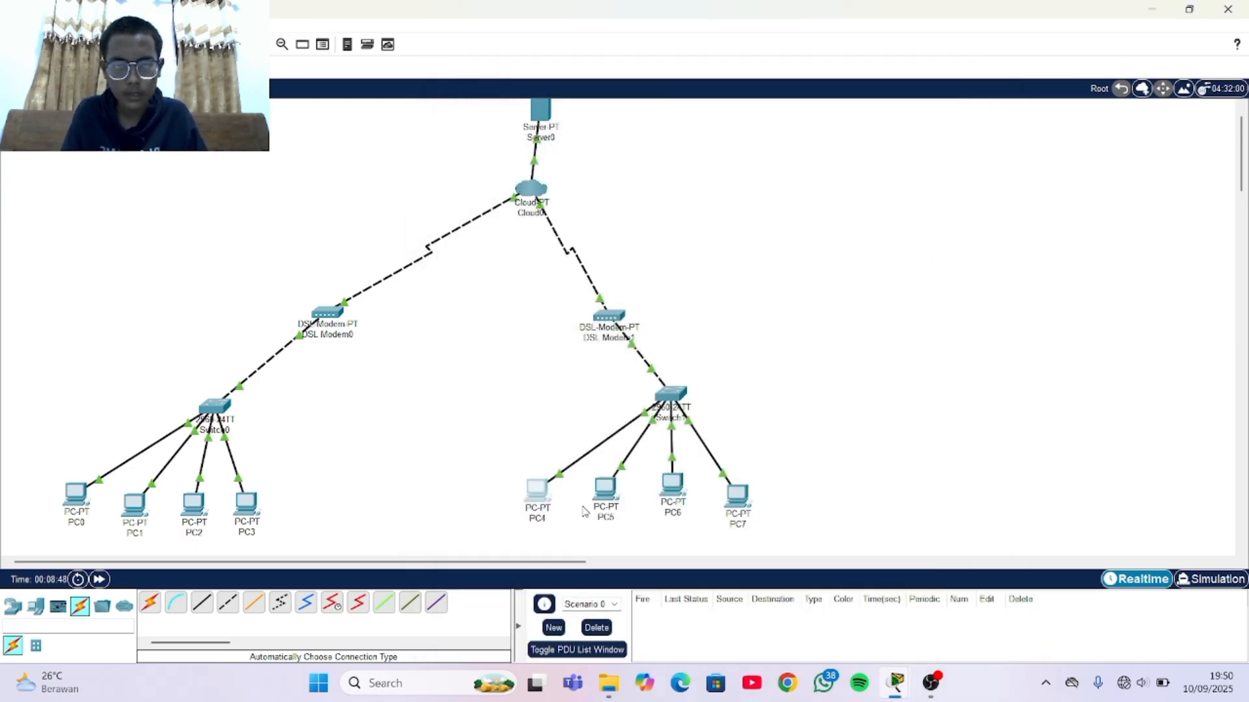
Ping 192.168.8.6 from PC5's command prompt and close PC5's window.
click(599, 485)
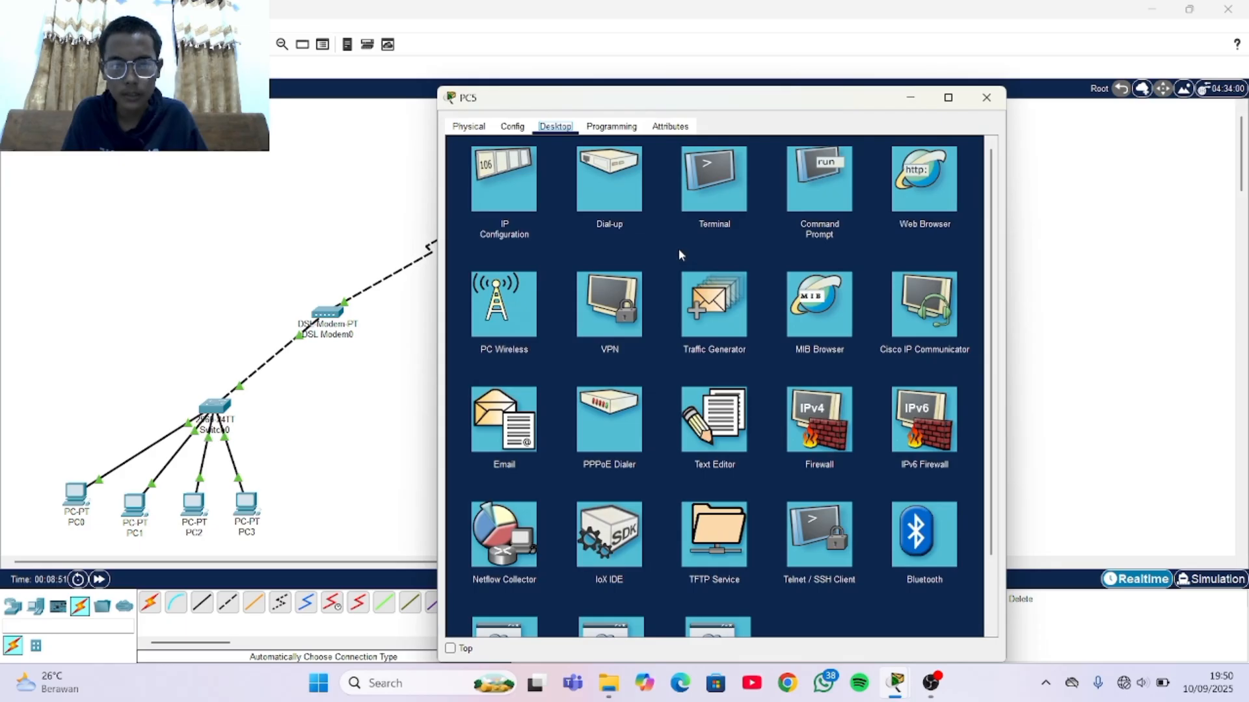
click(819, 184)
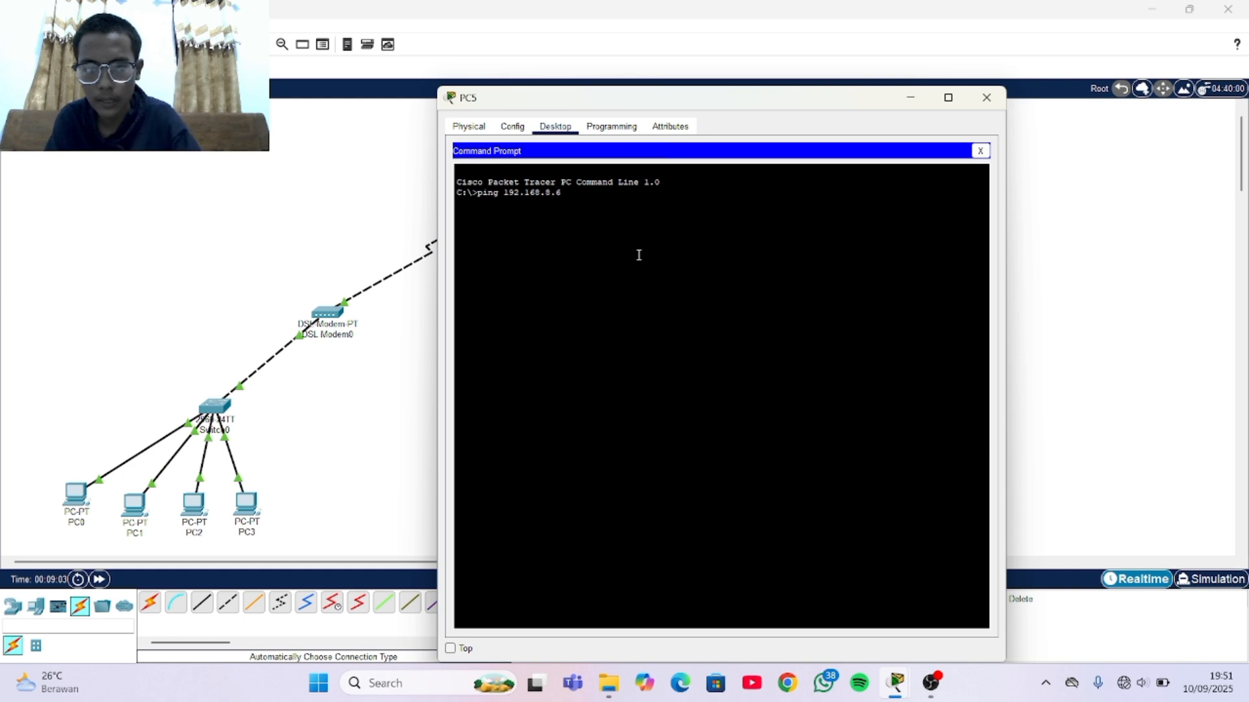
key(Return)
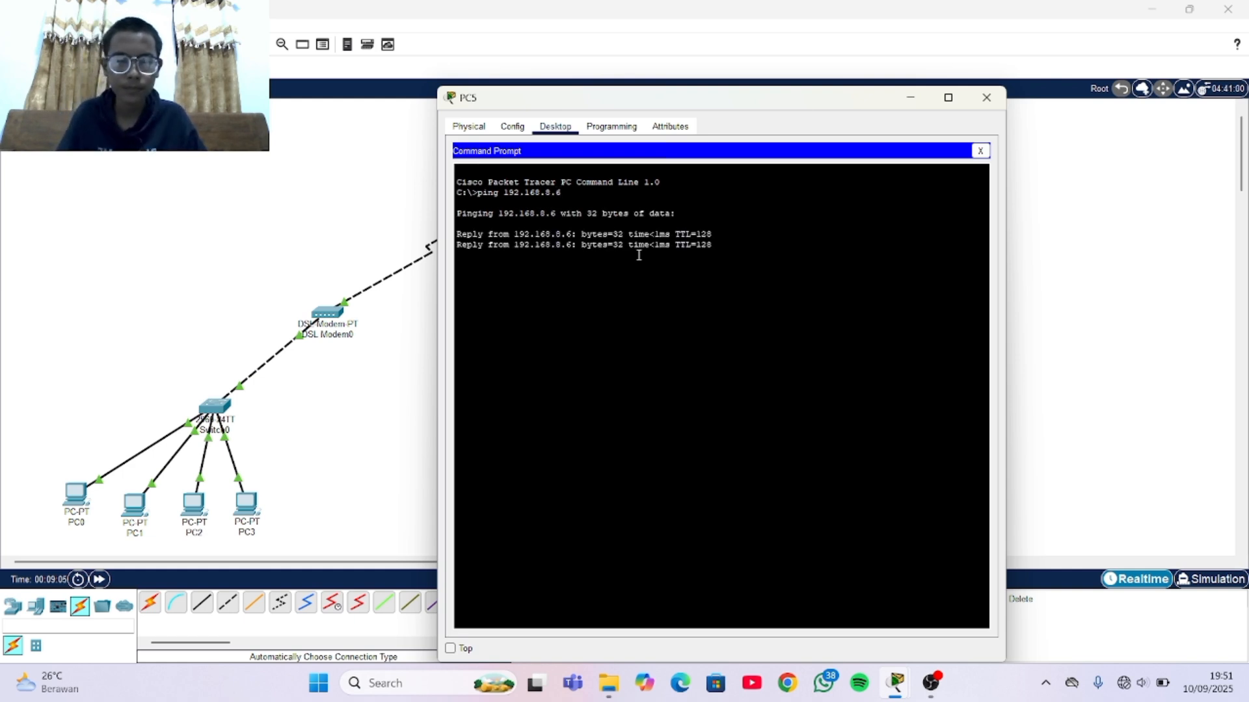
click(988, 95)
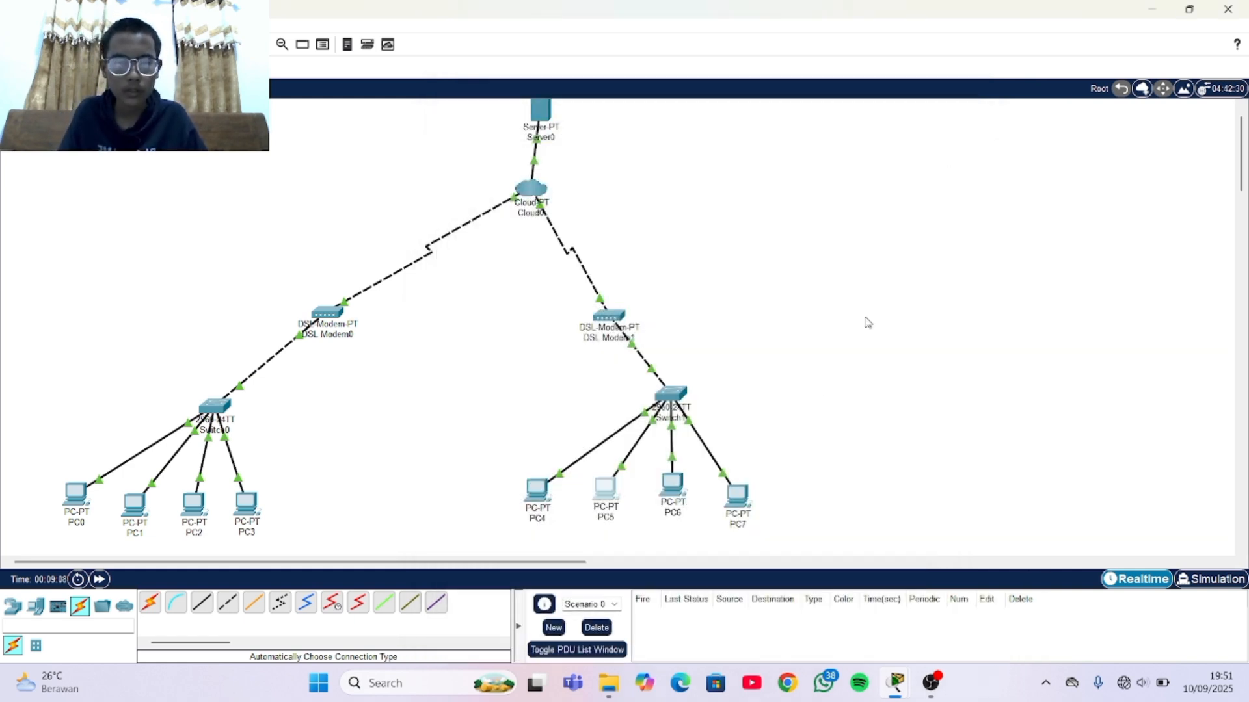
Ping 192.168.8.9 from PC6's command prompt, then minimize PC6's window.
click(664, 487)
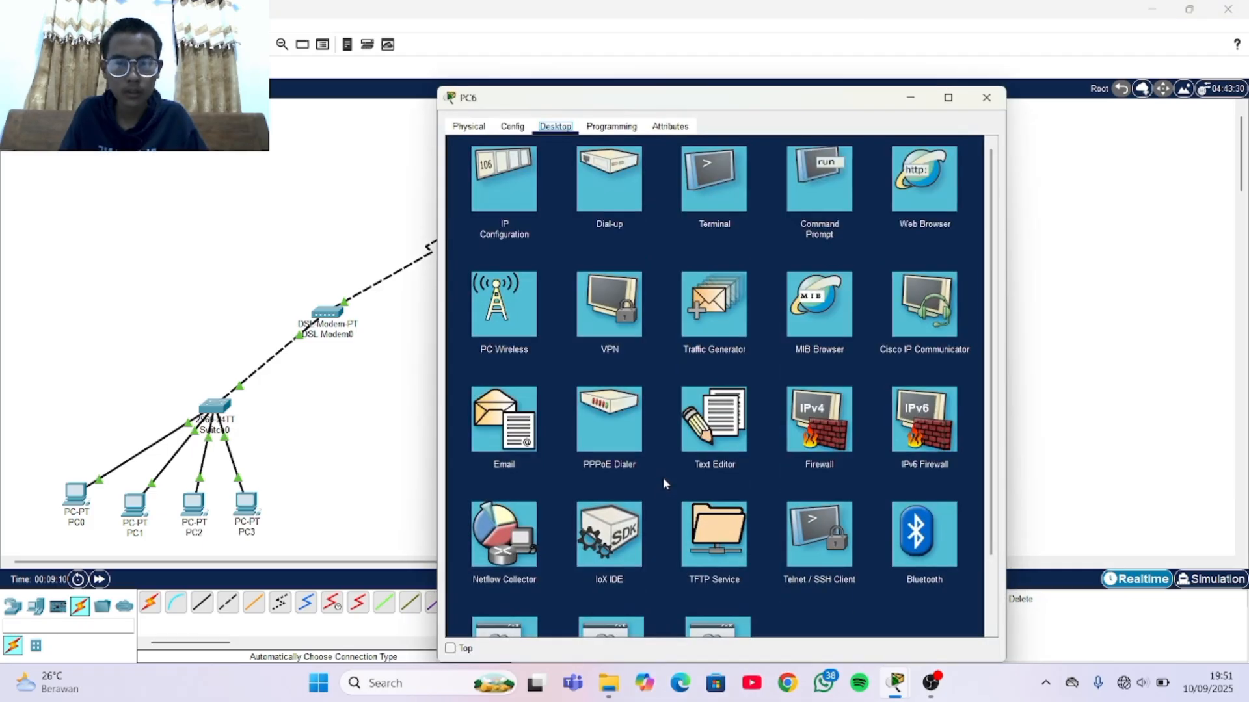
click(813, 180)
text(pi)
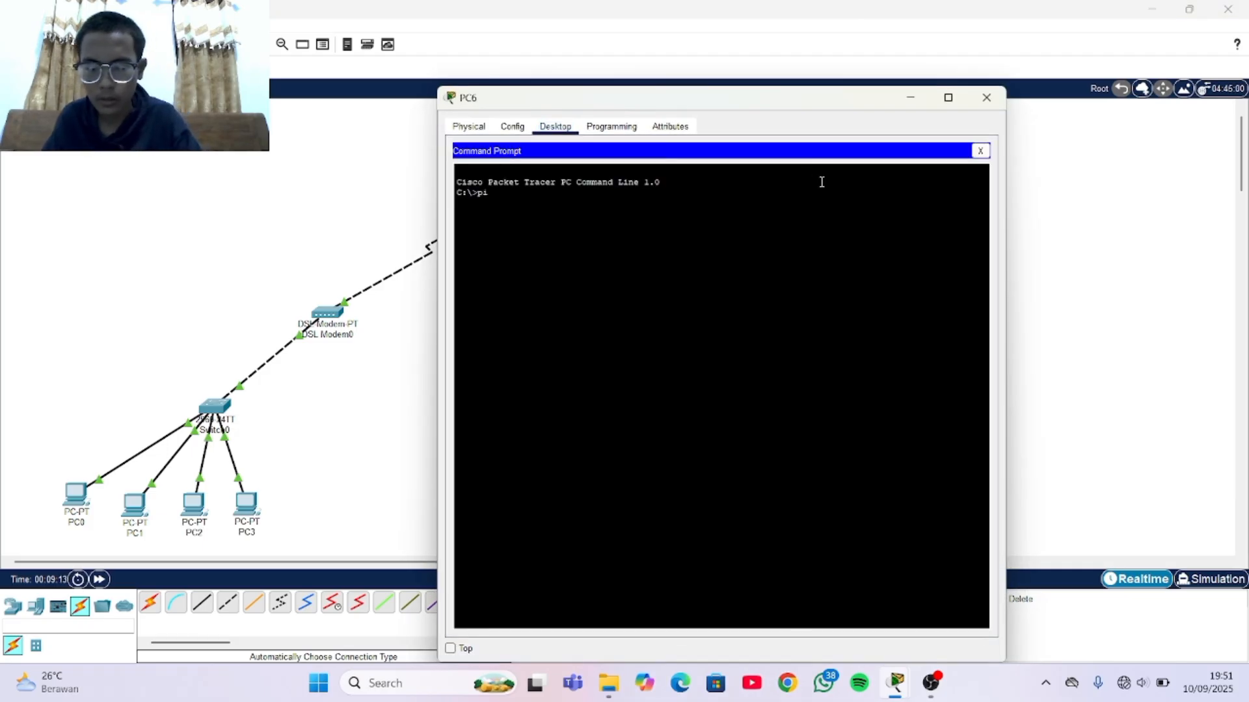
text(ng 192.168.8.9)
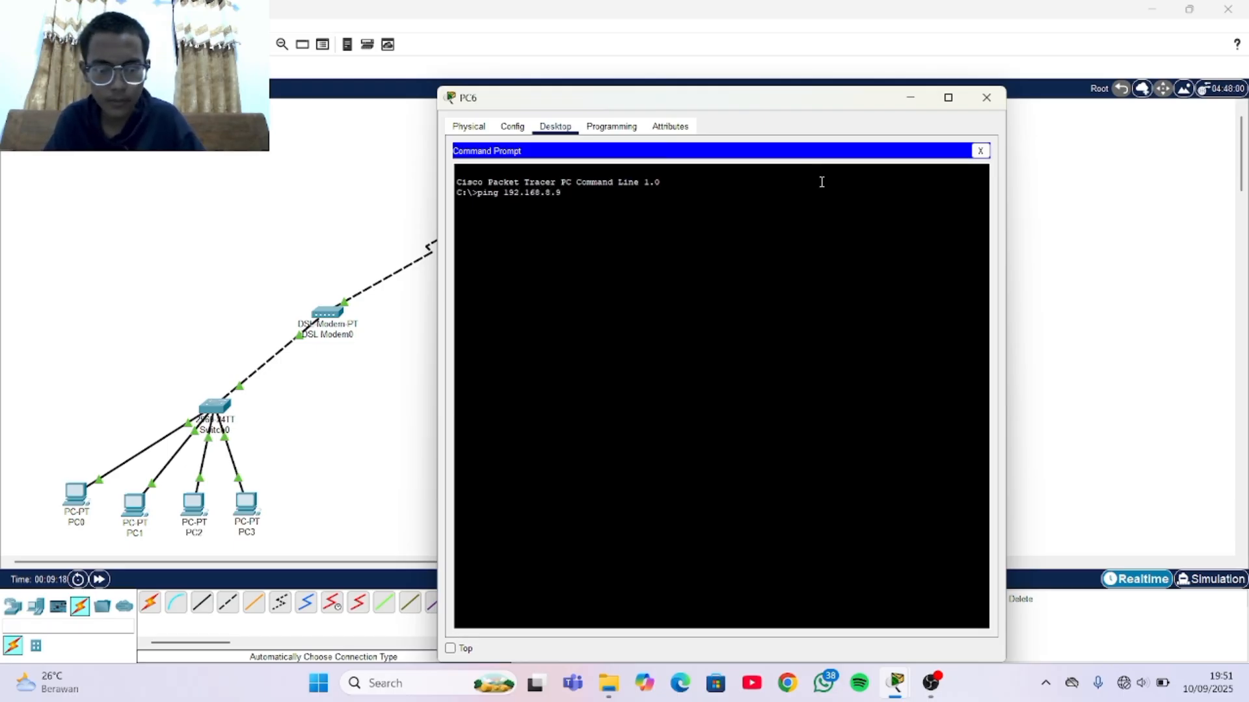
key(Return)
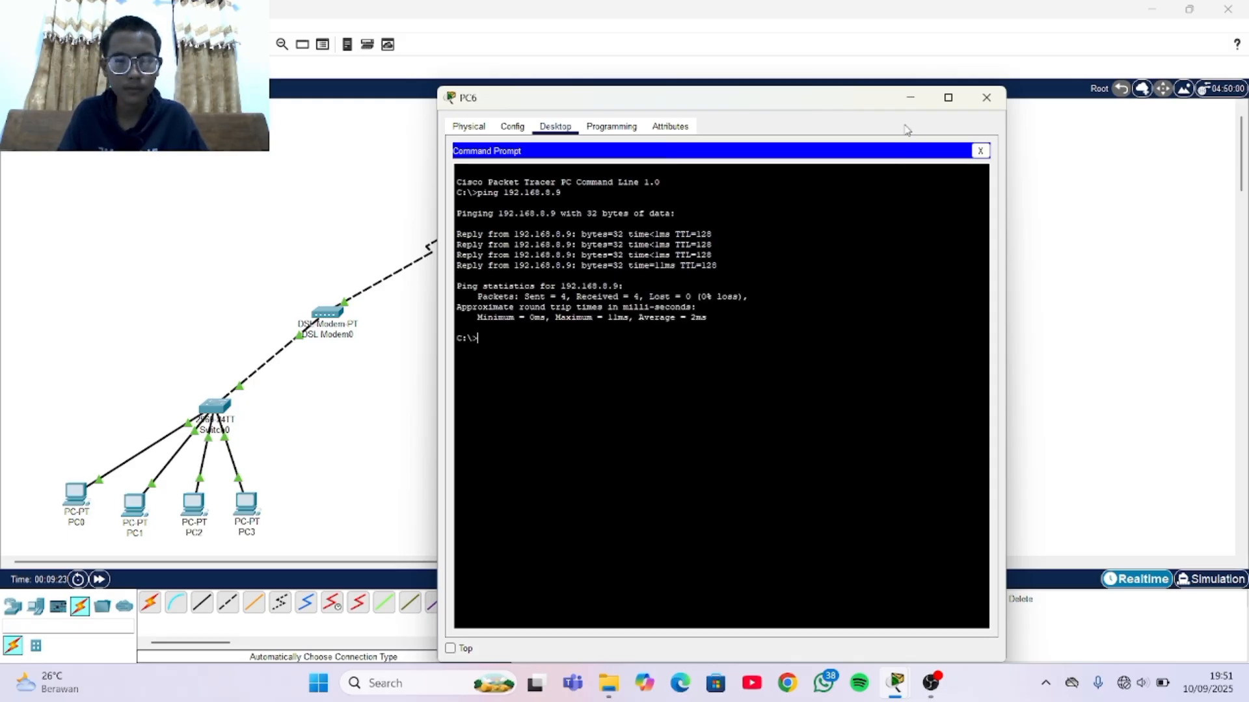
click(908, 96)
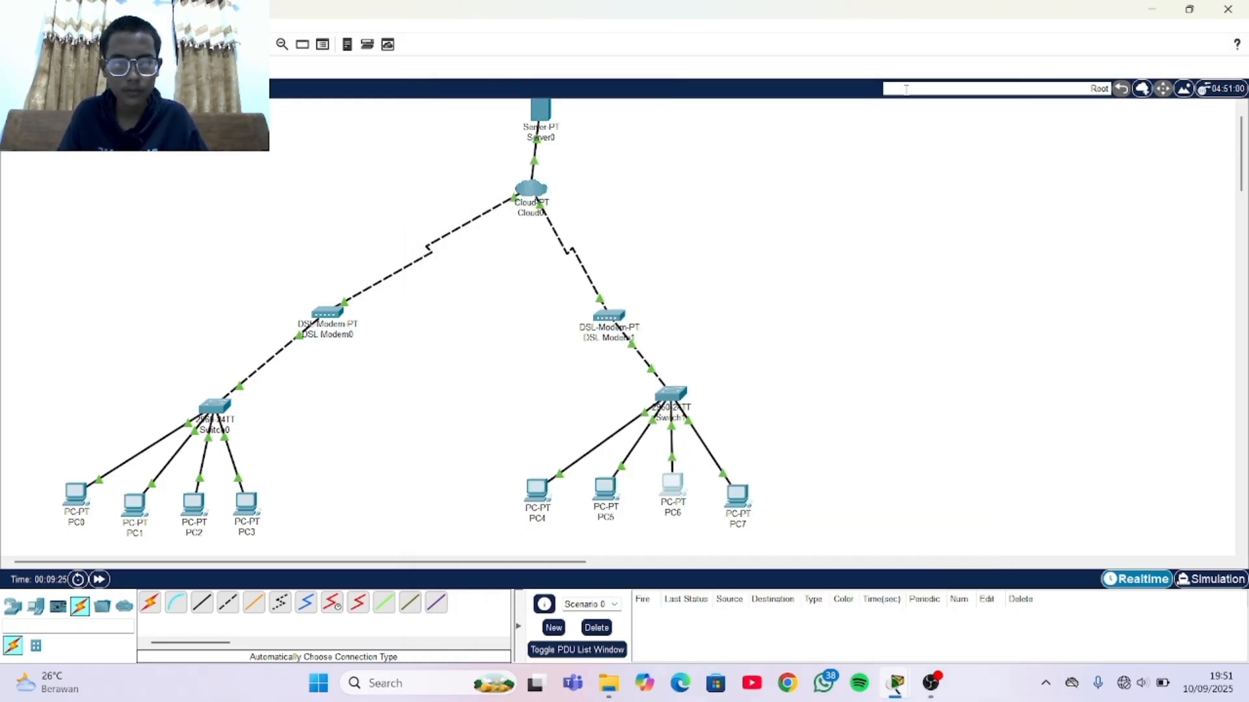
Ping 192.168.8.9 from PC7's command prompt and close PC7's window.
click(738, 500)
click(804, 182)
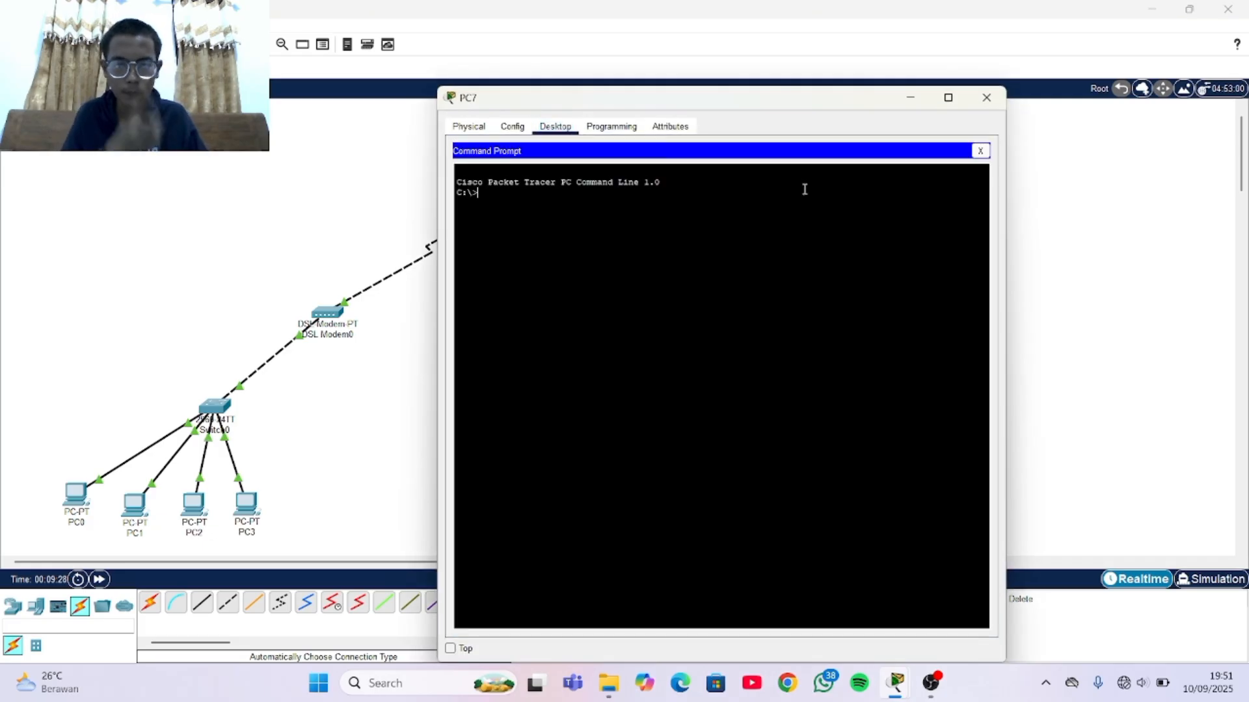
text(ping)
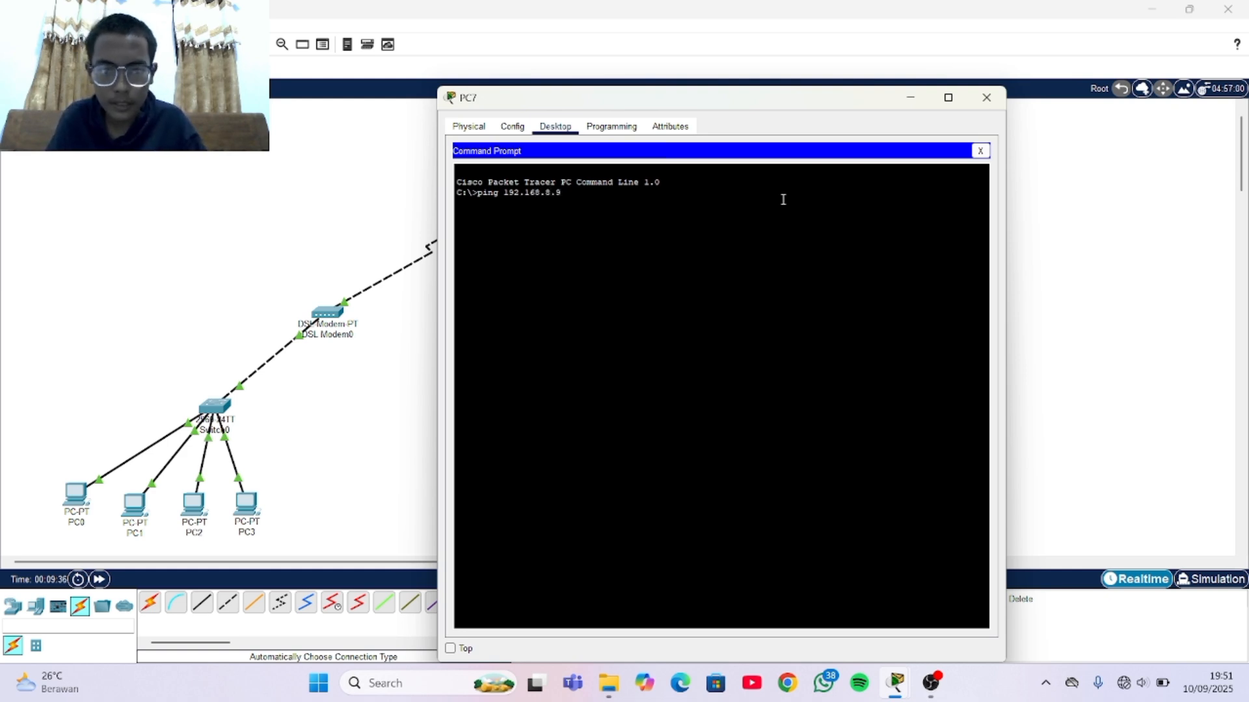
text(192.168.8.9)
key(Return)
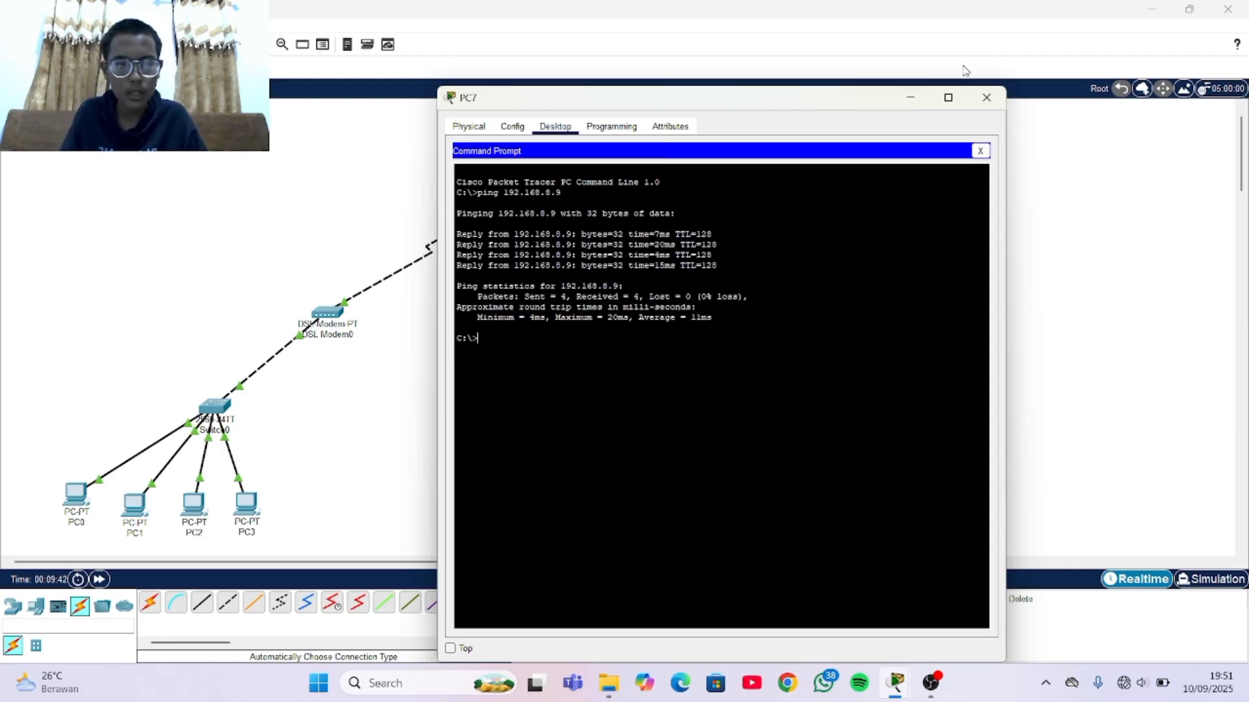
click(987, 97)
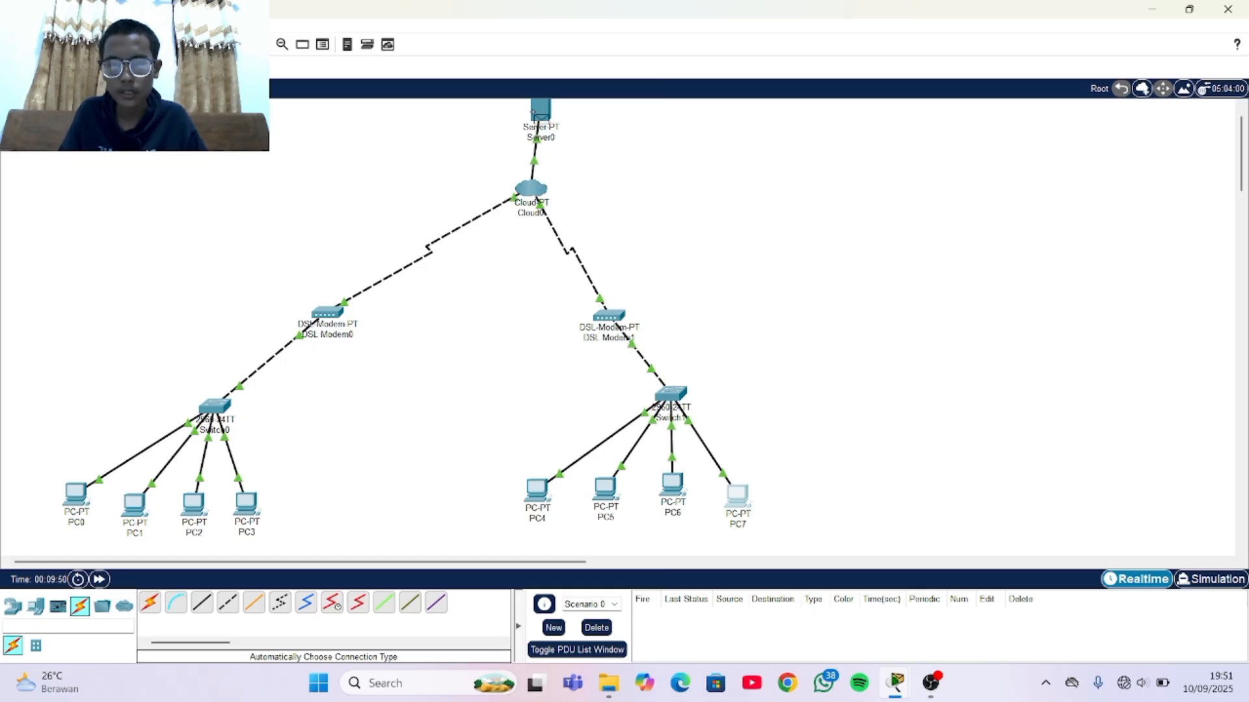
Send a simple PDU from Server0 to PC0, switch to Simulation mode, and close the Simulation Panel.
click(78, 499)
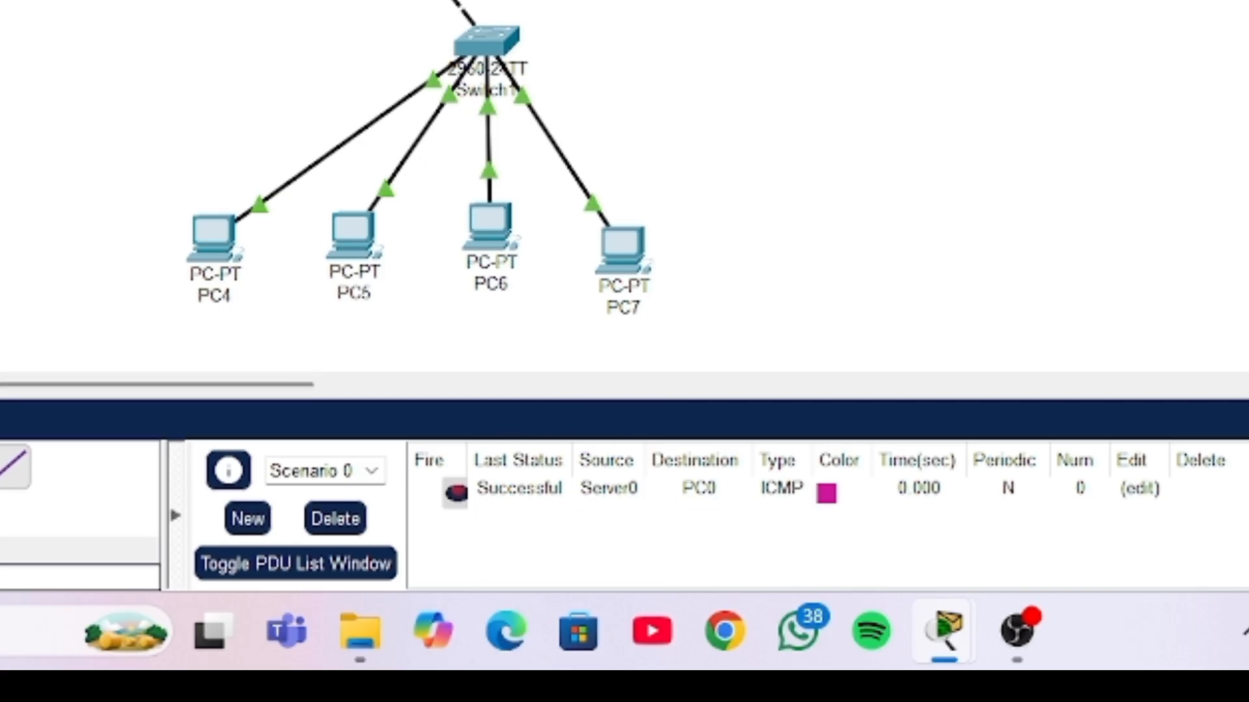
click(1206, 578)
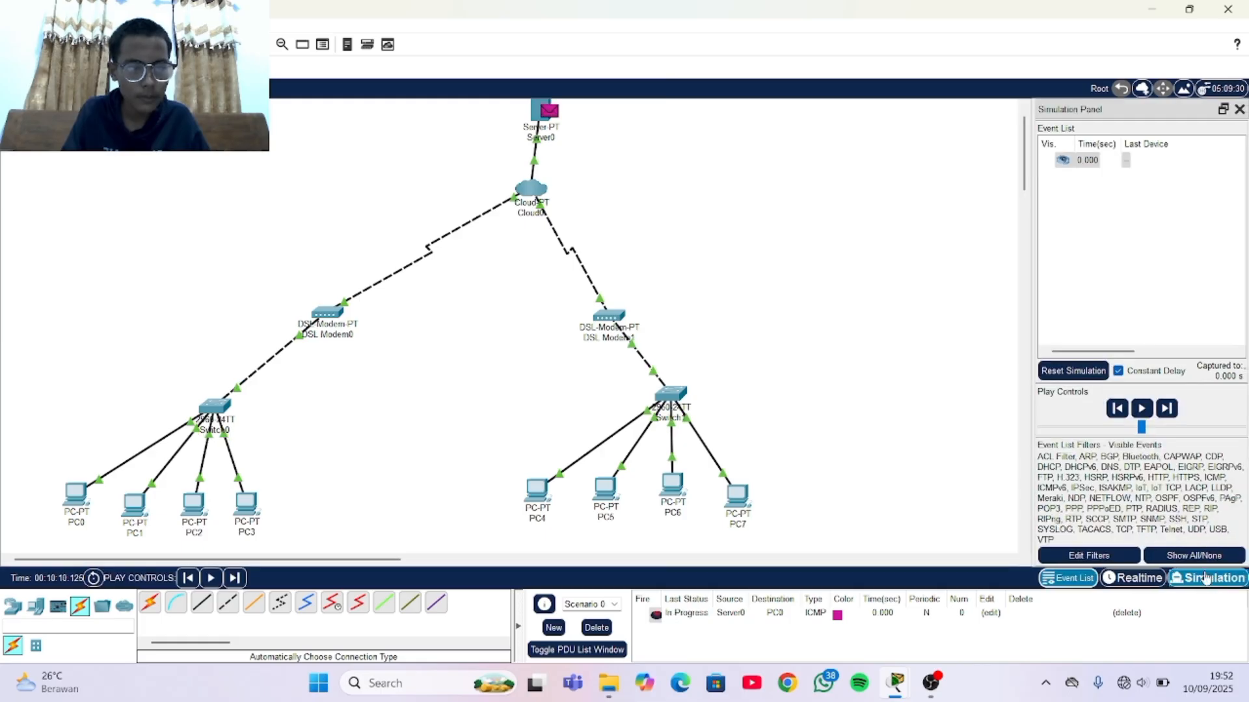
click(1128, 370)
click(1128, 370)
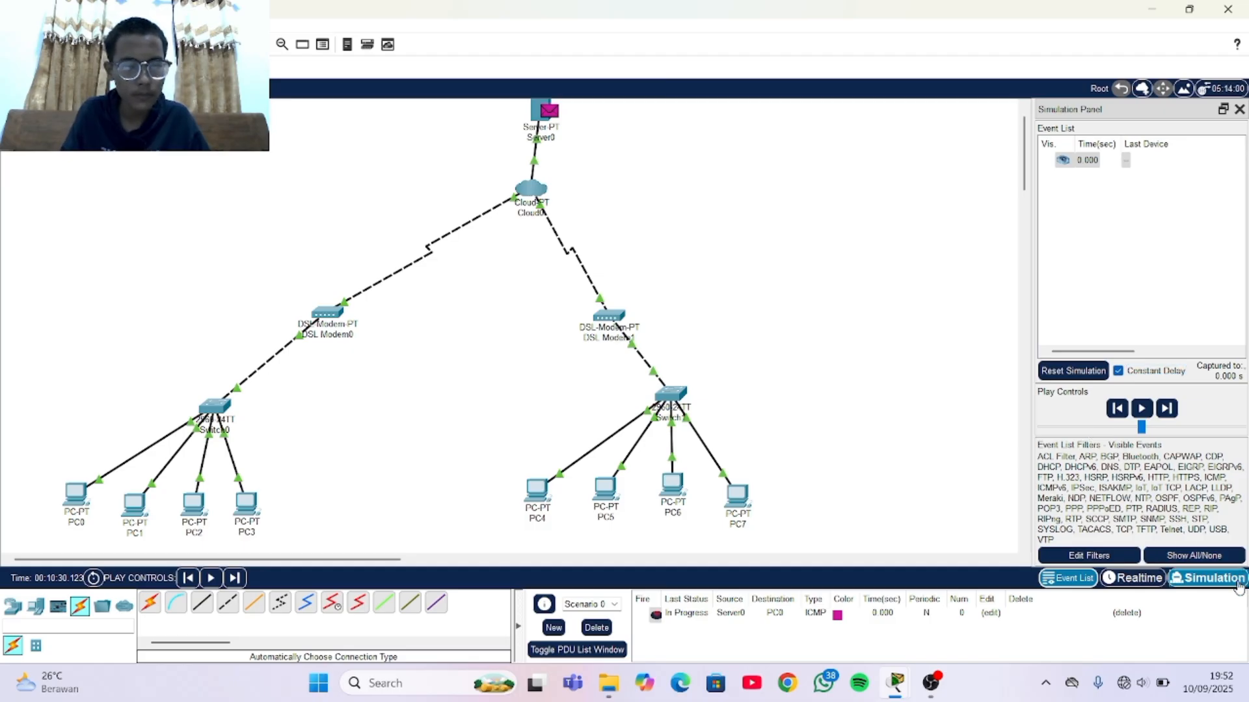
click(1239, 109)
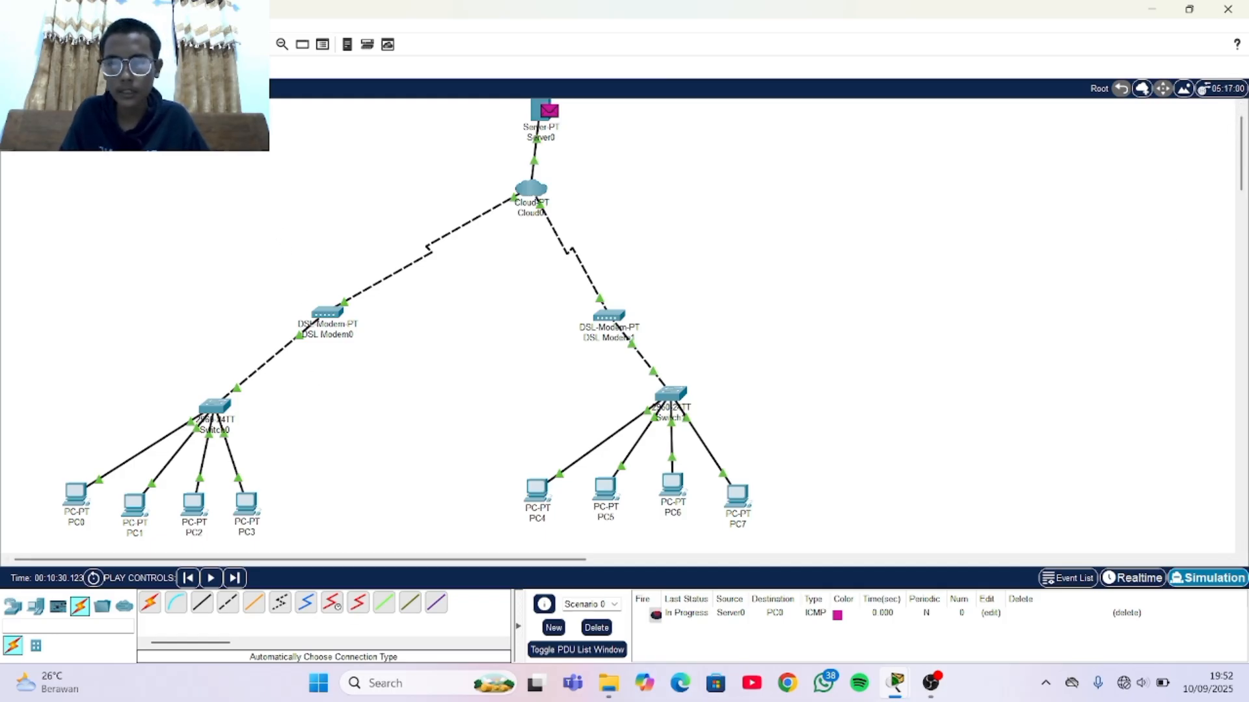
Send a simple PDU from Server0 to PC4.
click(533, 114)
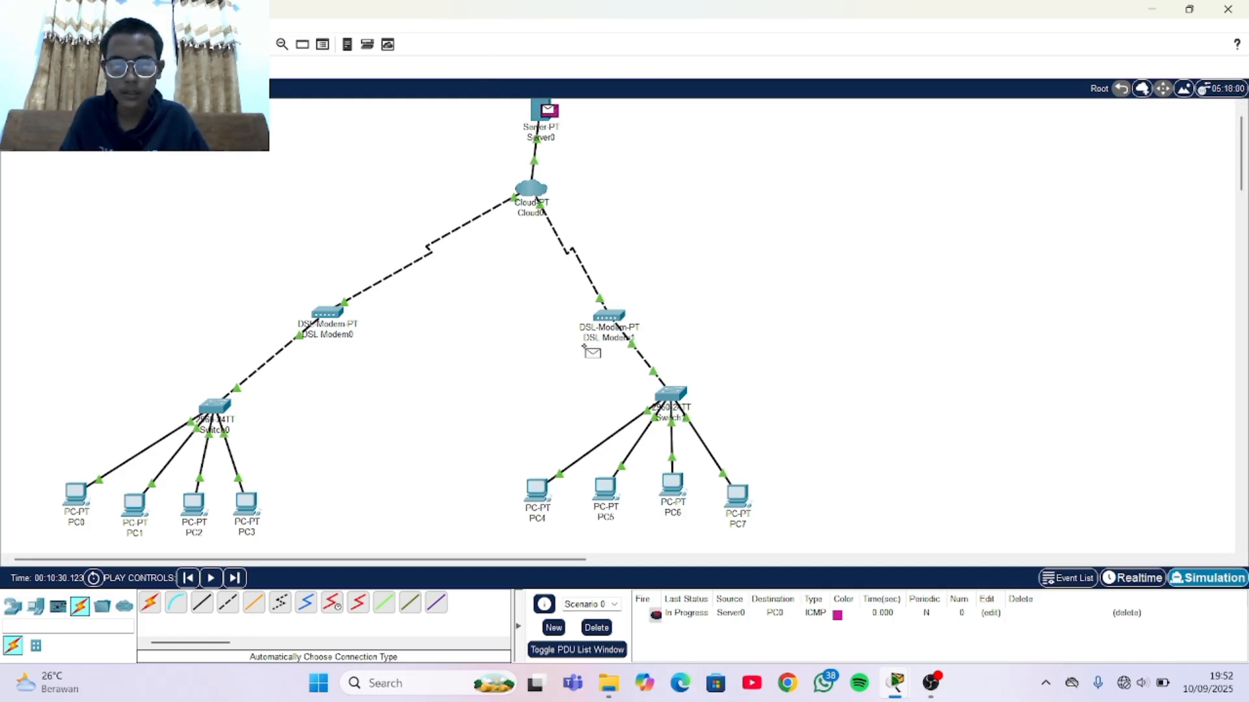
click(540, 500)
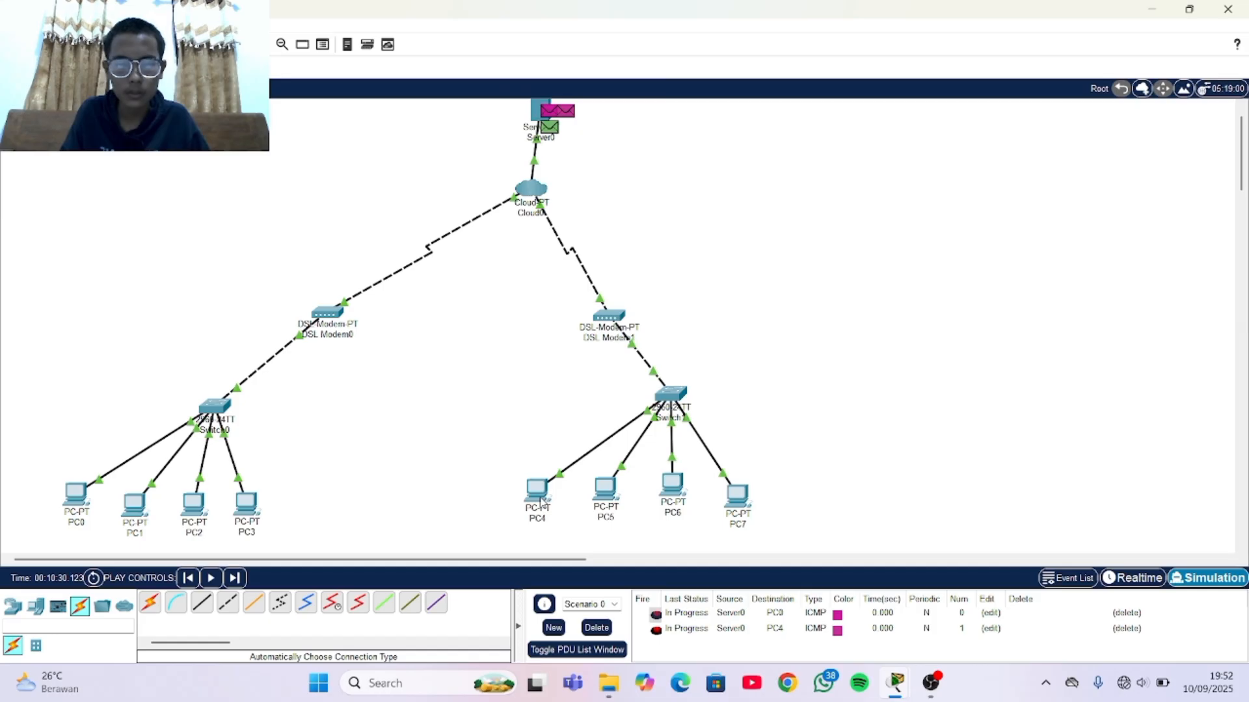
Check PC4's IP configuration and close PC4's window.
mouse_move(547, 508)
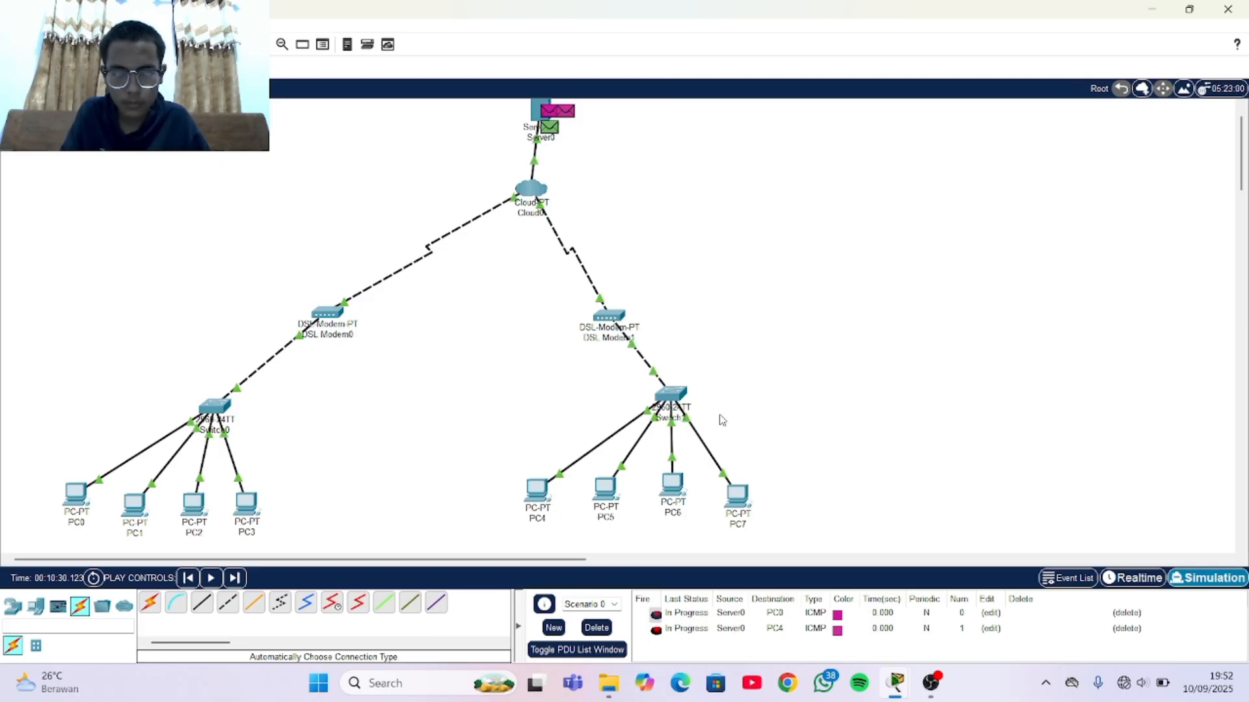
click(532, 494)
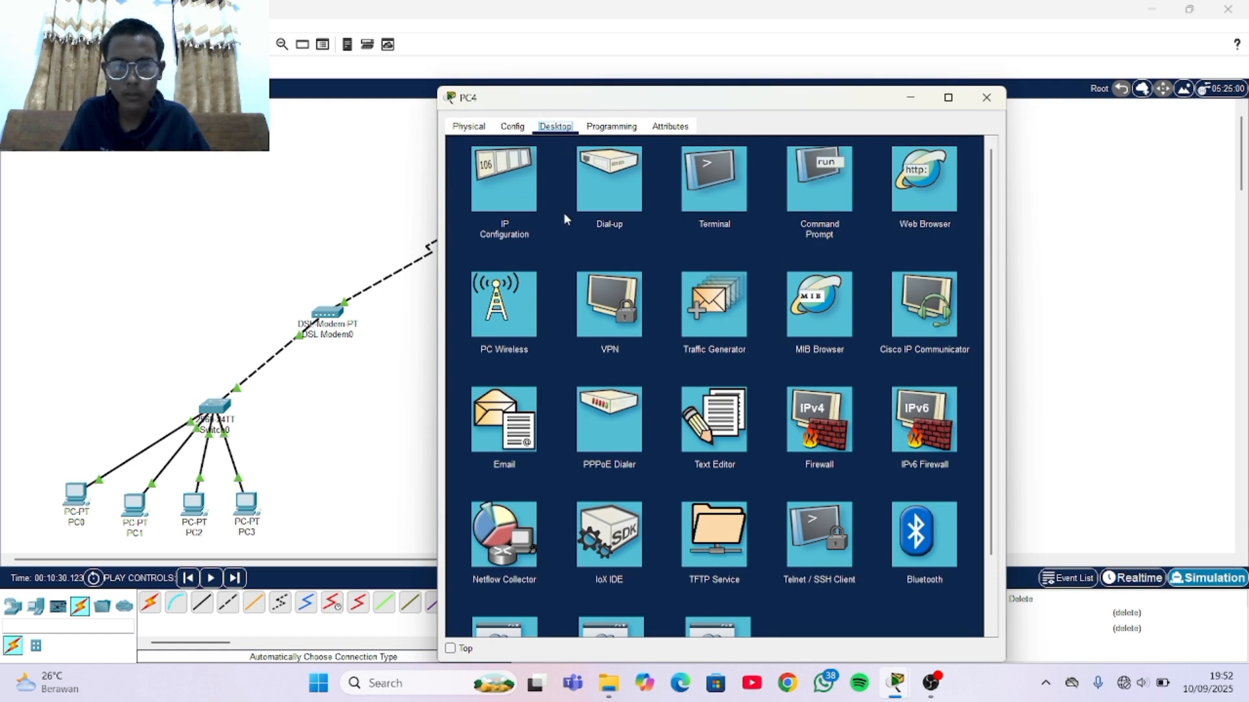
click(514, 208)
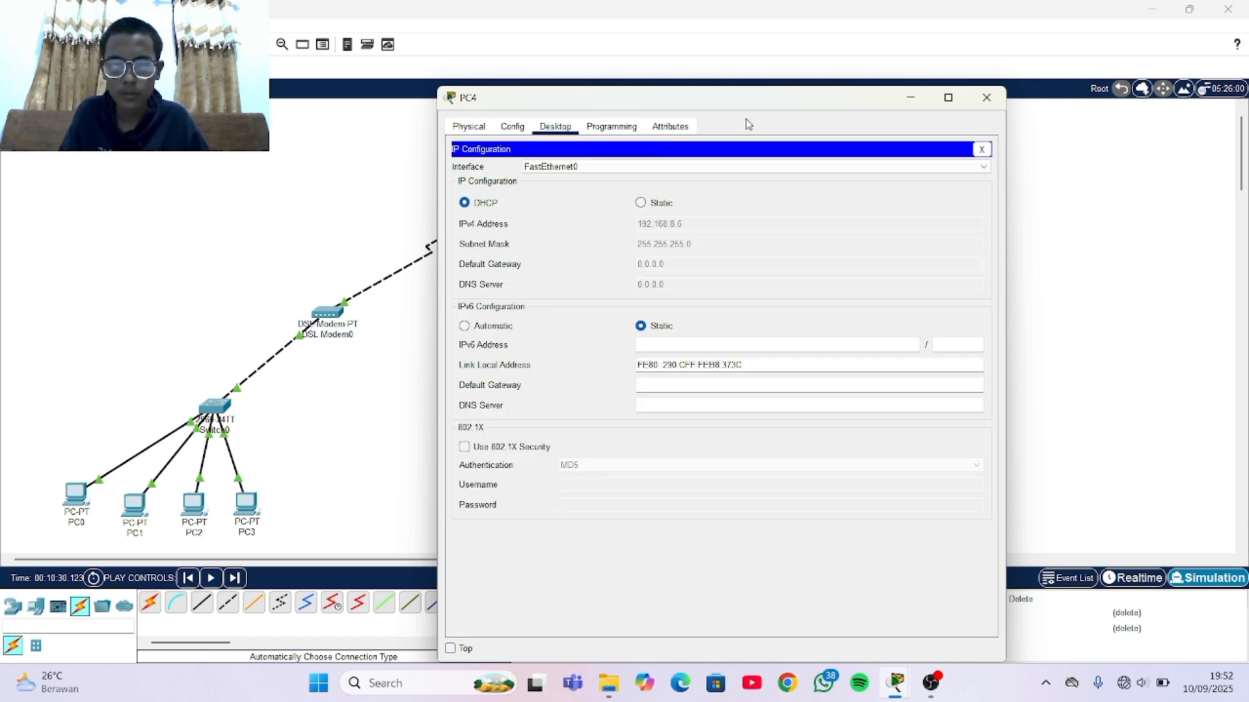
click(985, 97)
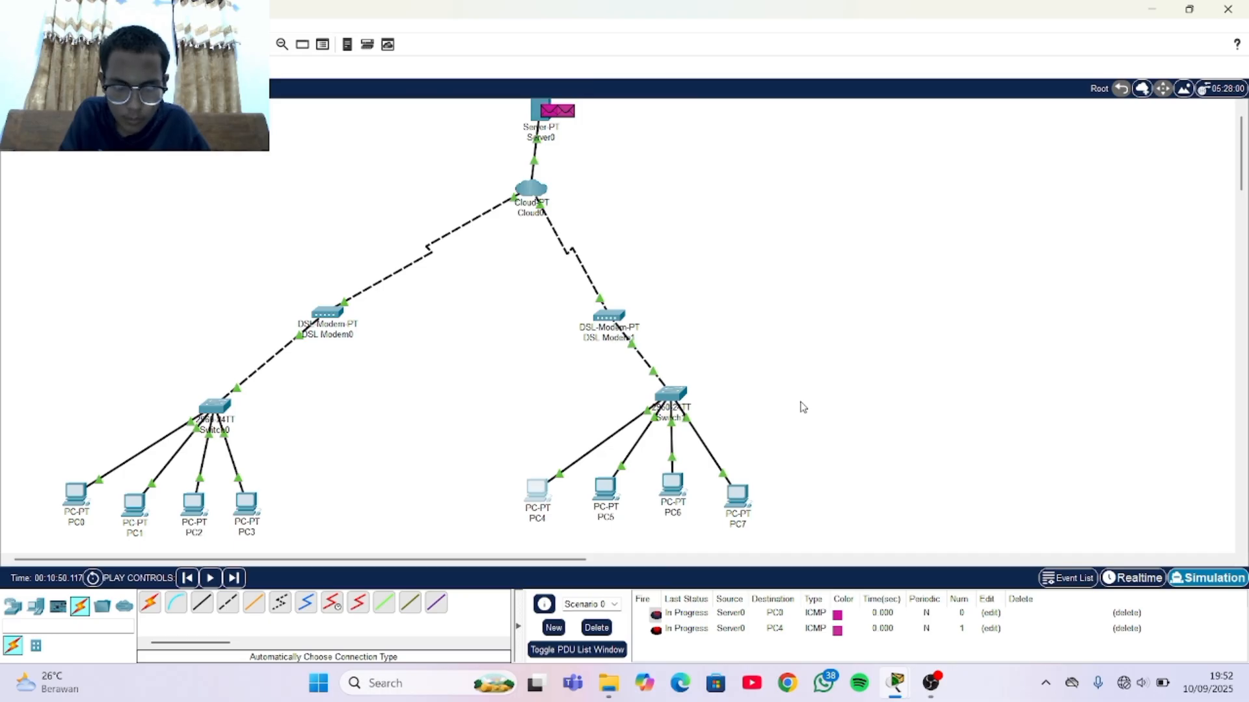
scroll(812, 491, up, 1)
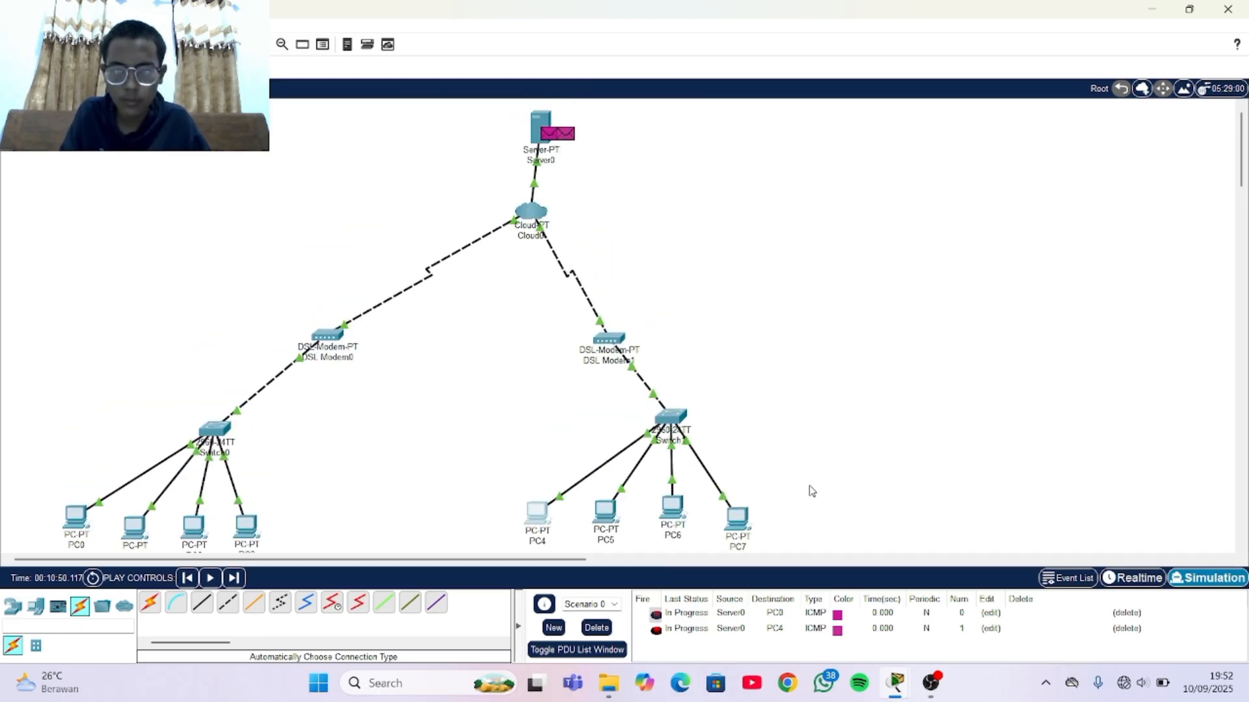
click(932, 684)
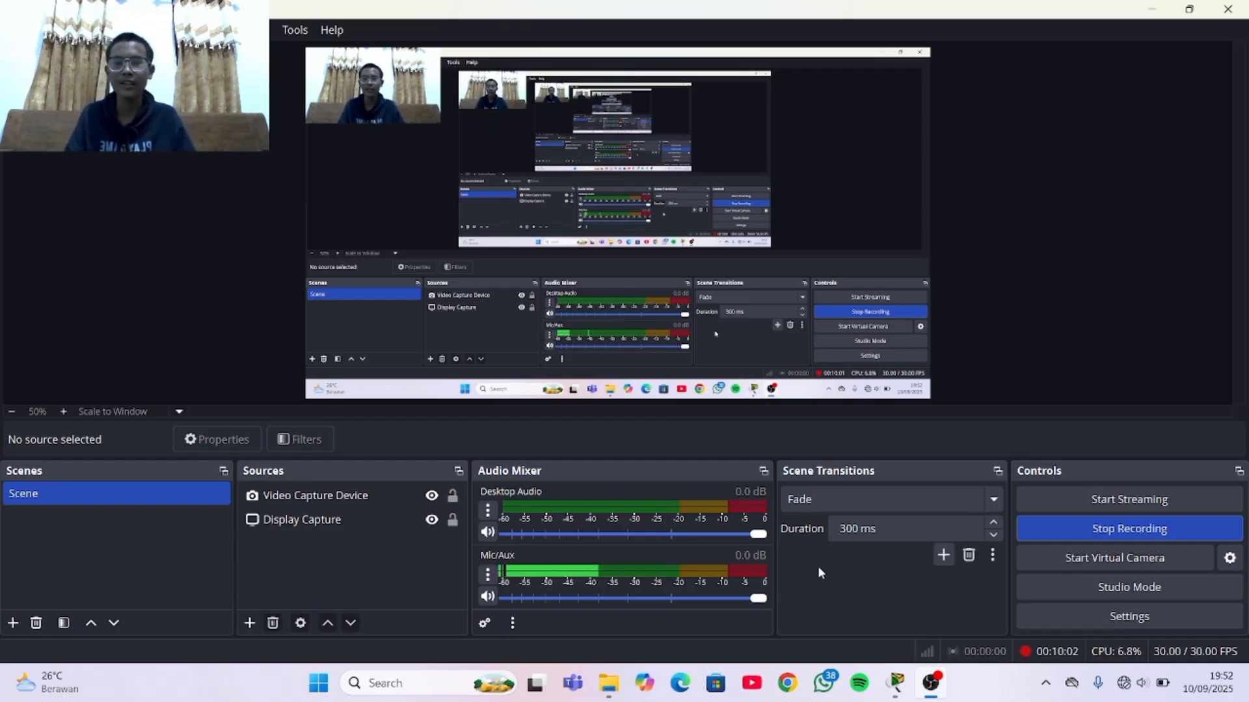